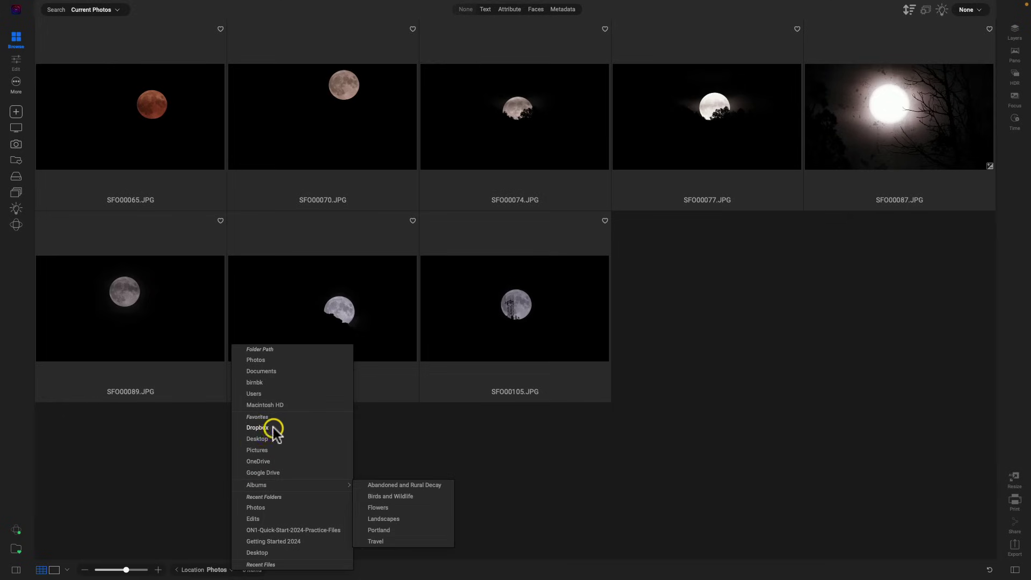
# Step: Open the Edits folder from the recent folders of the current location
pyautogui.moveTo(265, 488)
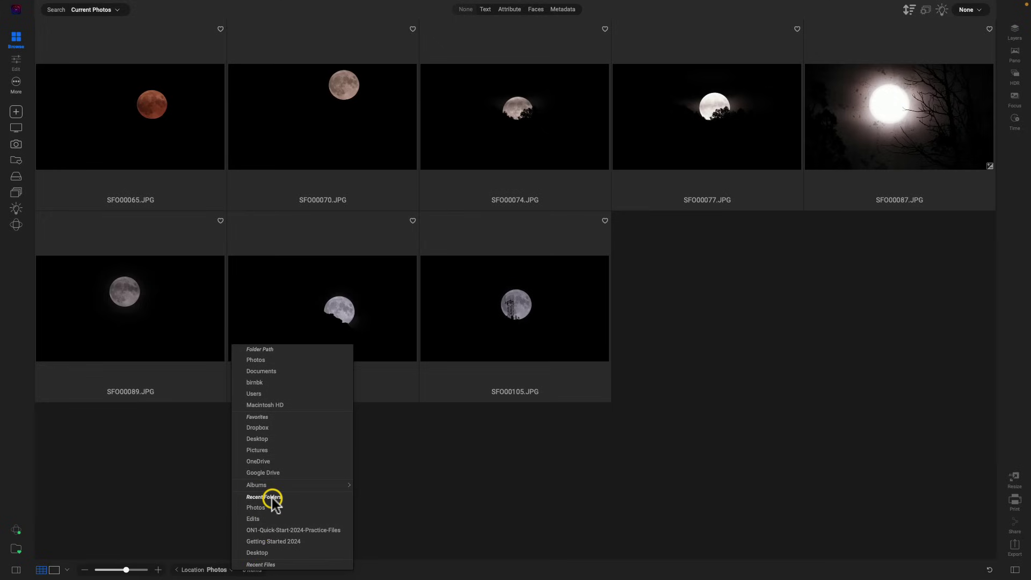
pyautogui.click(254, 518)
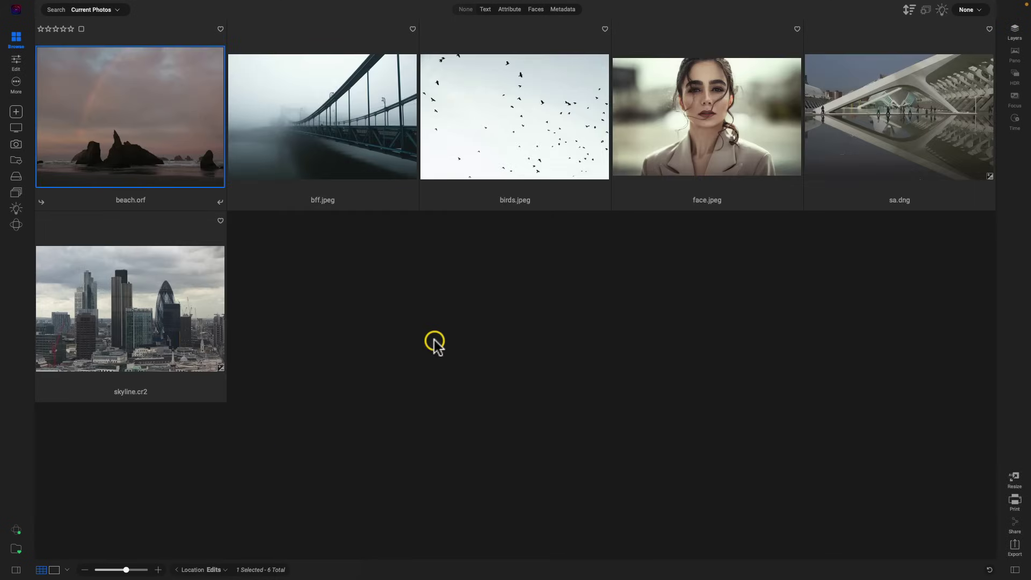
pyautogui.moveTo(485, 120)
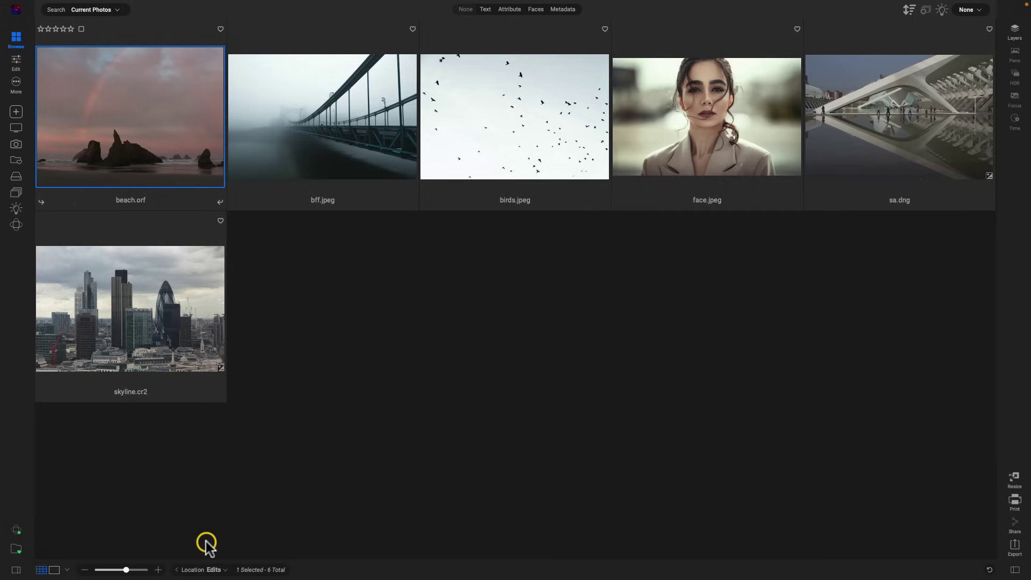
# Step: Go up from the Edits folder to its parent folder Demo and reopen Edits, two times over
pyautogui.click(176, 570)
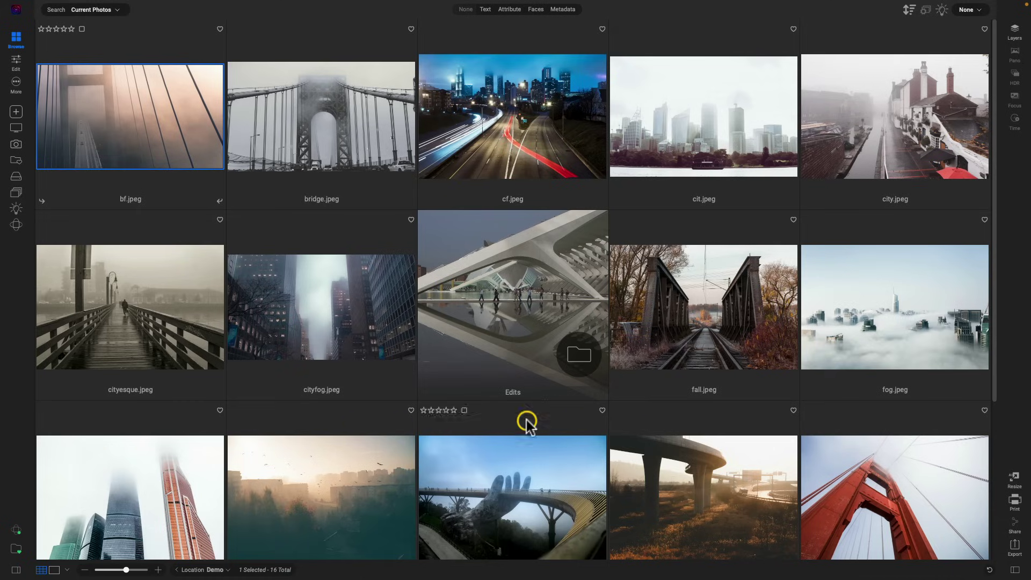
pyautogui.doubleClick(529, 304)
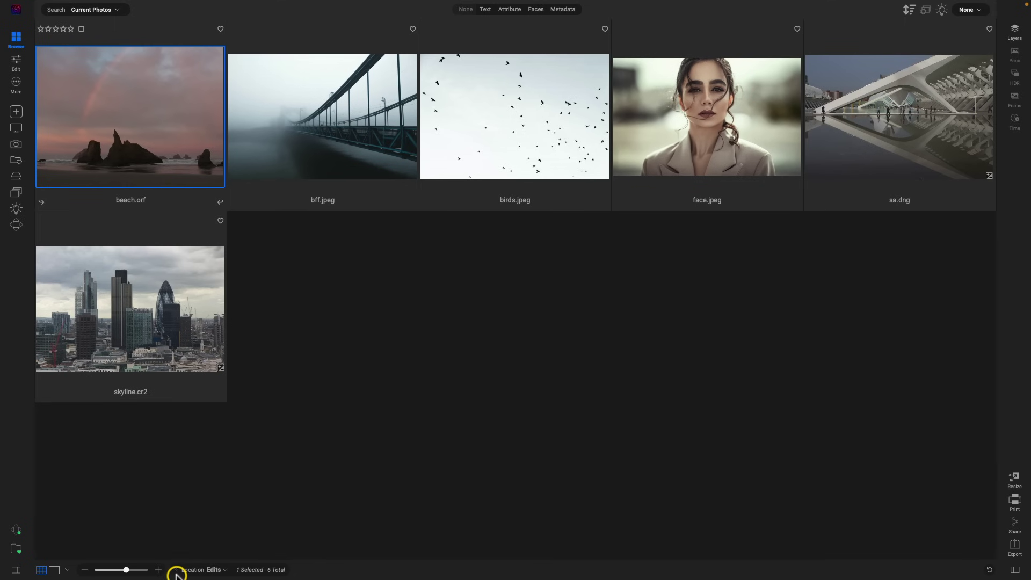
pyautogui.click(176, 571)
pyautogui.click(523, 303)
pyautogui.doubleClick(523, 302)
# Step: Return to the parent folder Demo and view its location list of folder path, favorites, albums and recent folders
pyautogui.click(177, 571)
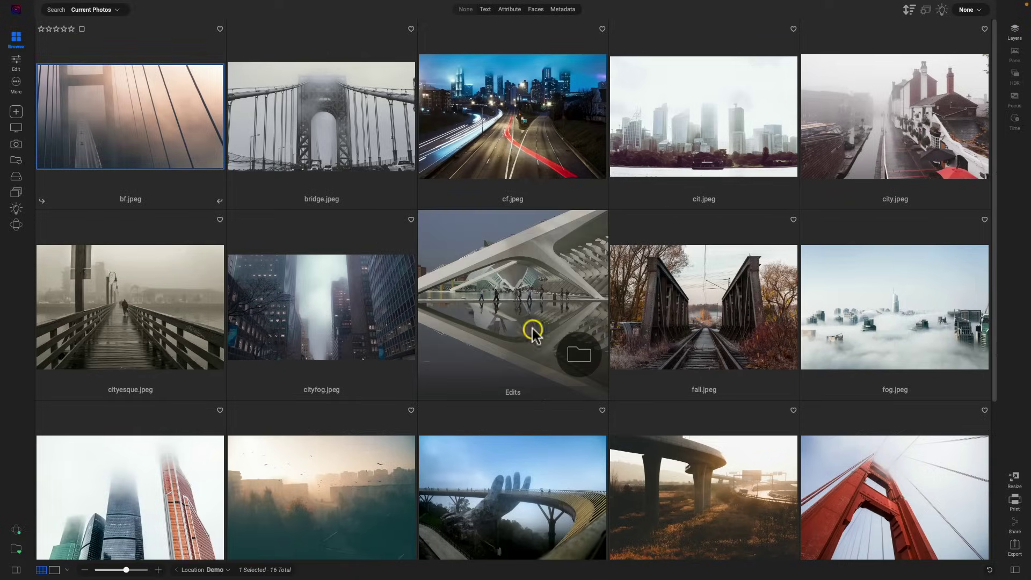
pyautogui.click(228, 571)
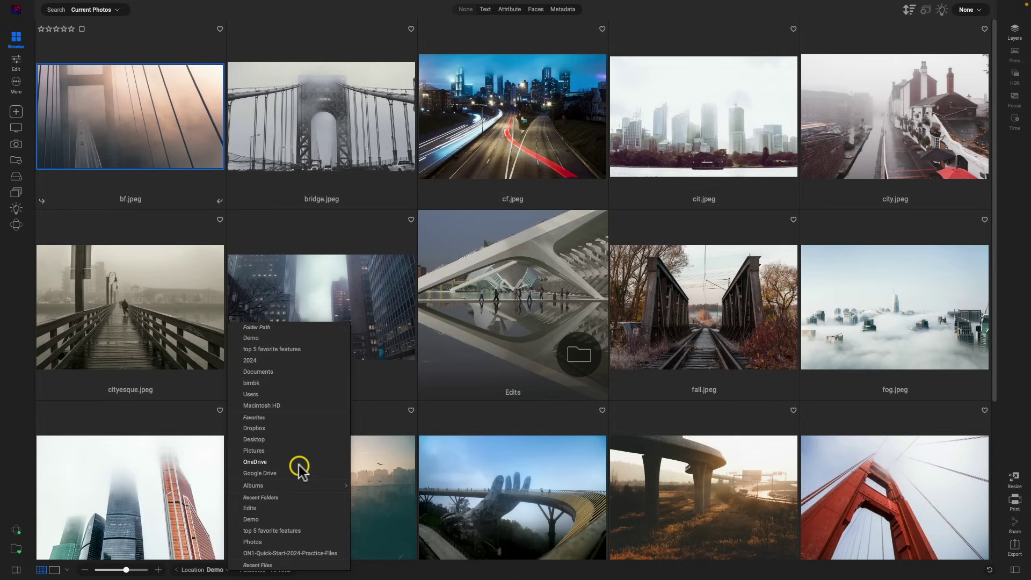
pyautogui.moveTo(299, 487)
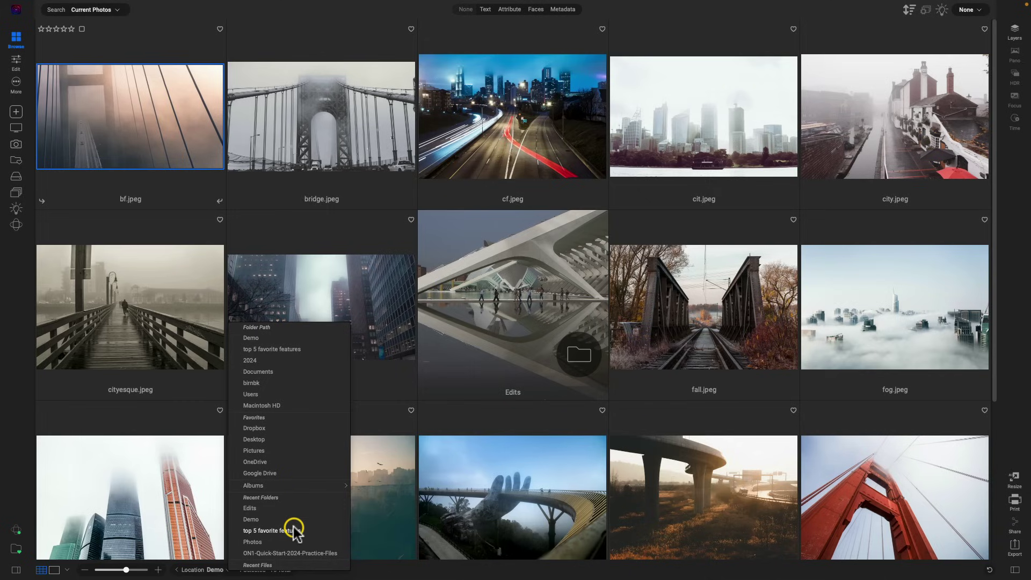
pyautogui.click(456, 467)
# Step: Open the Edits subfolder from the Demo folder
pyautogui.doubleClick(531, 282)
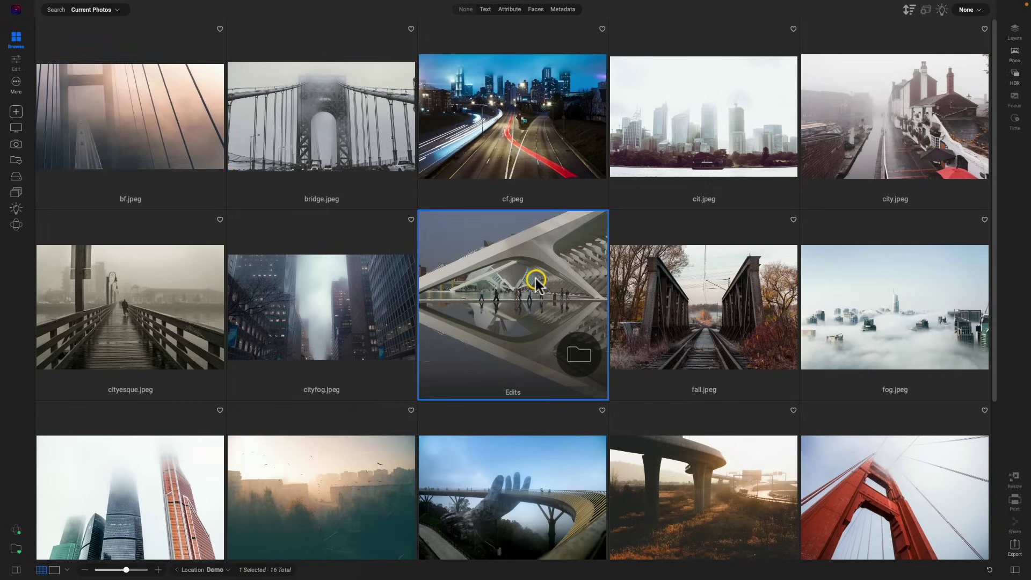
pyautogui.click(177, 569)
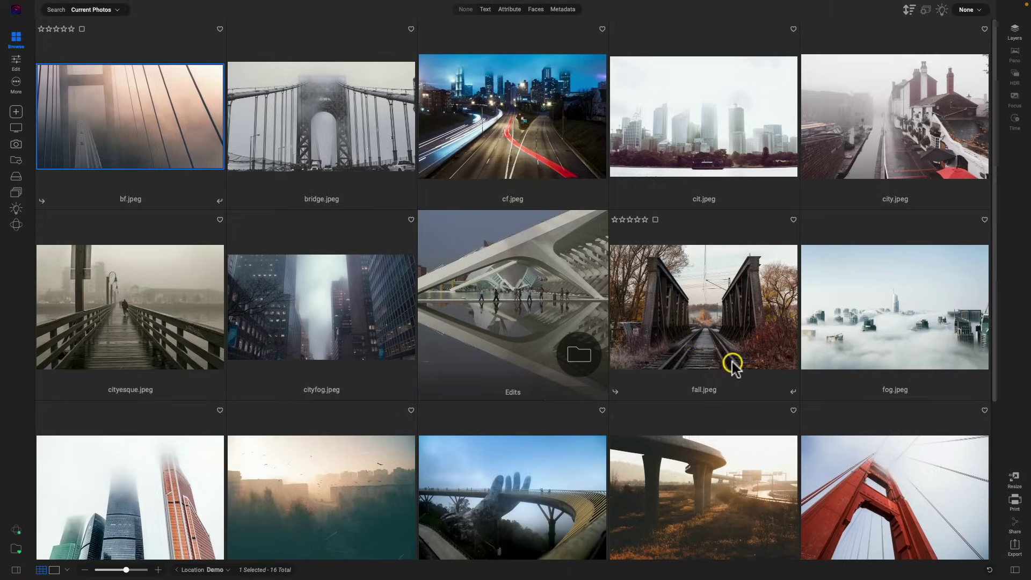
pyautogui.doubleClick(526, 308)
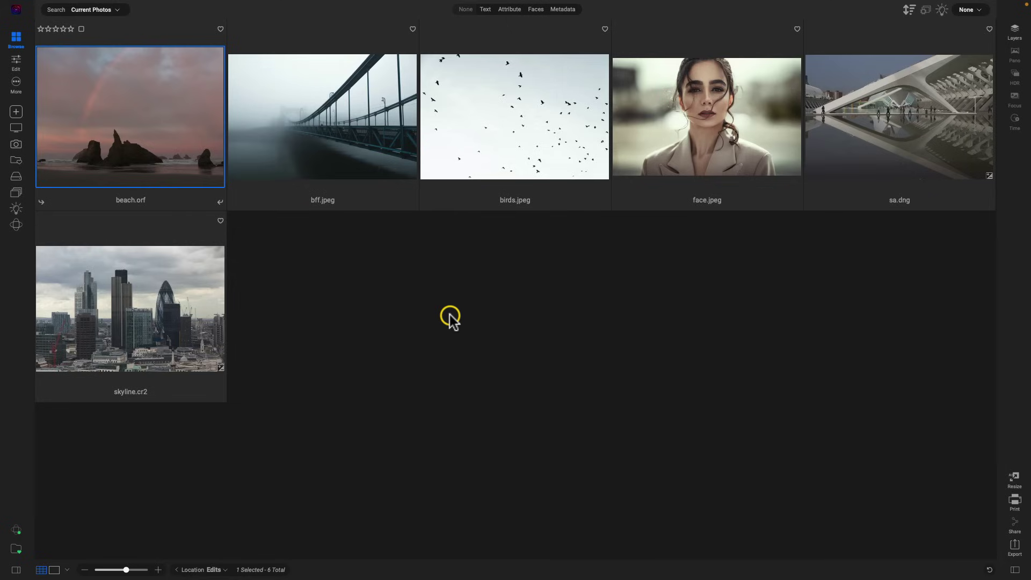
# Step: Select face.jpeg, bff.jpeg and birds.jpeg together, with face.jpeg as the first selected photo
pyautogui.click(346, 108)
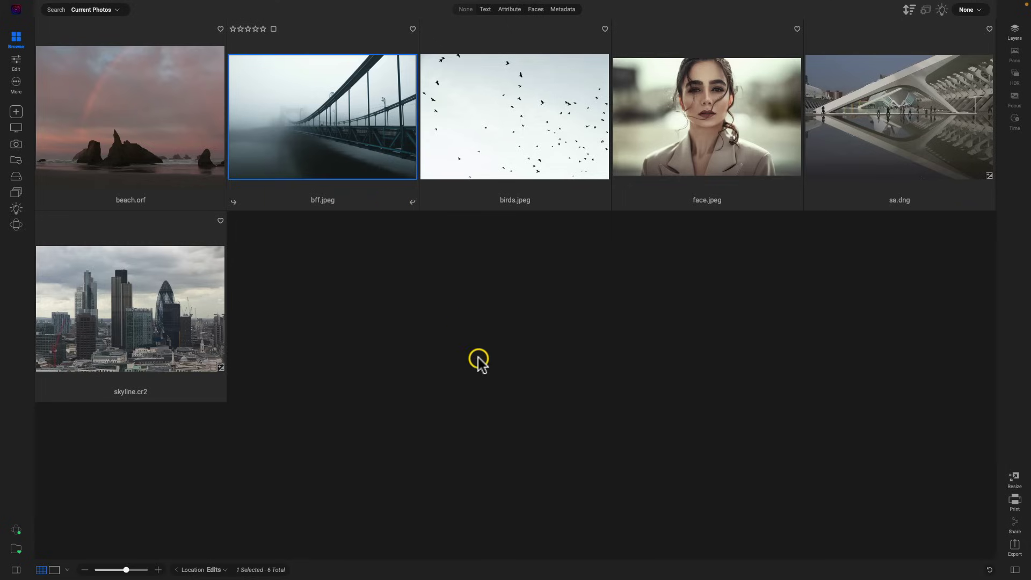
pyautogui.click(733, 158)
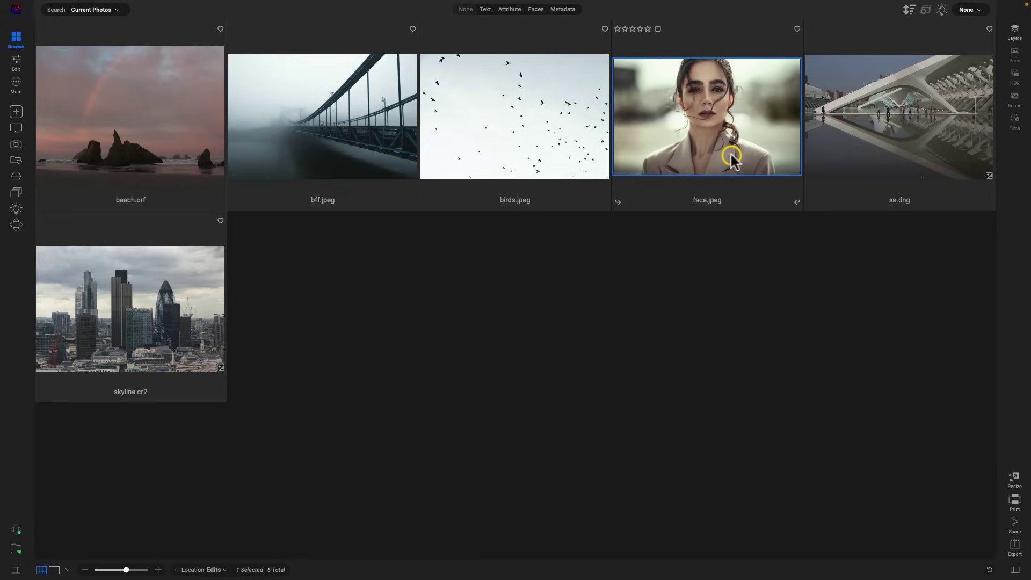
pyautogui.keyDown('ctrl'); pyautogui.click(344, 121); pyautogui.keyUp('ctrl')
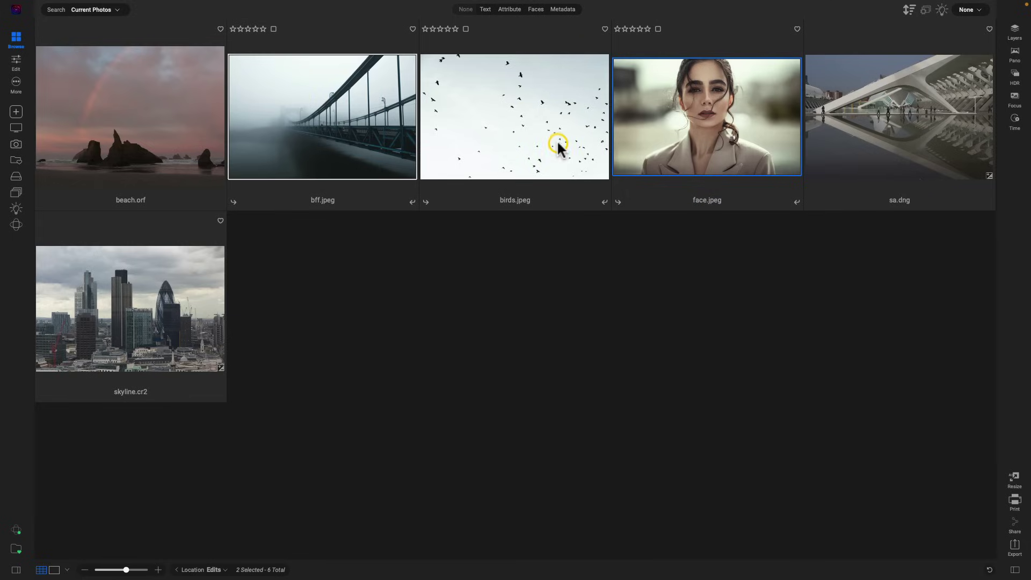
pyautogui.keyDown('ctrl'); pyautogui.click(518, 142); pyautogui.keyUp('ctrl')
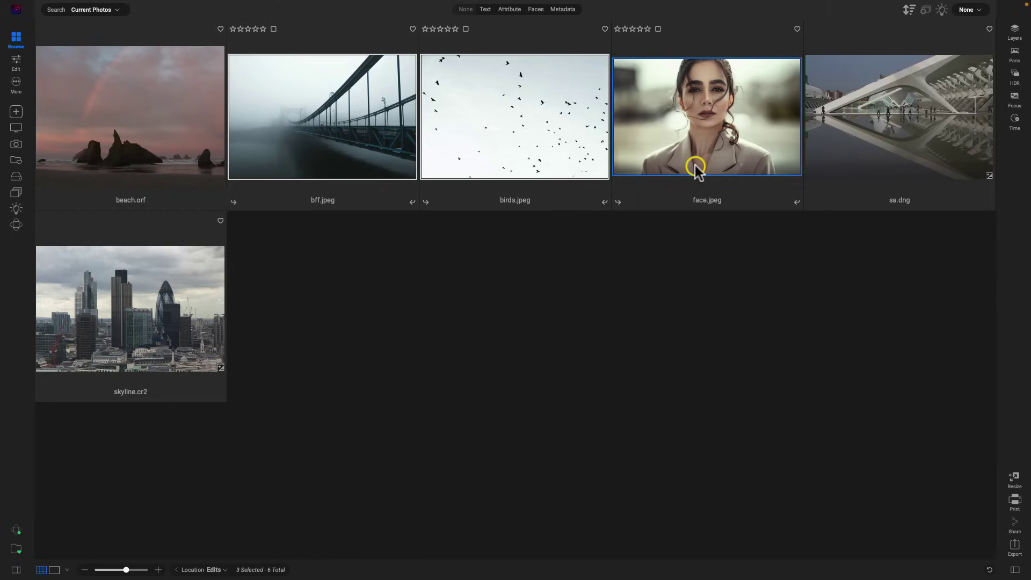
# Step: Hide the right bumper of the Browse window and show it again
pyautogui.moveTo(600, 5)
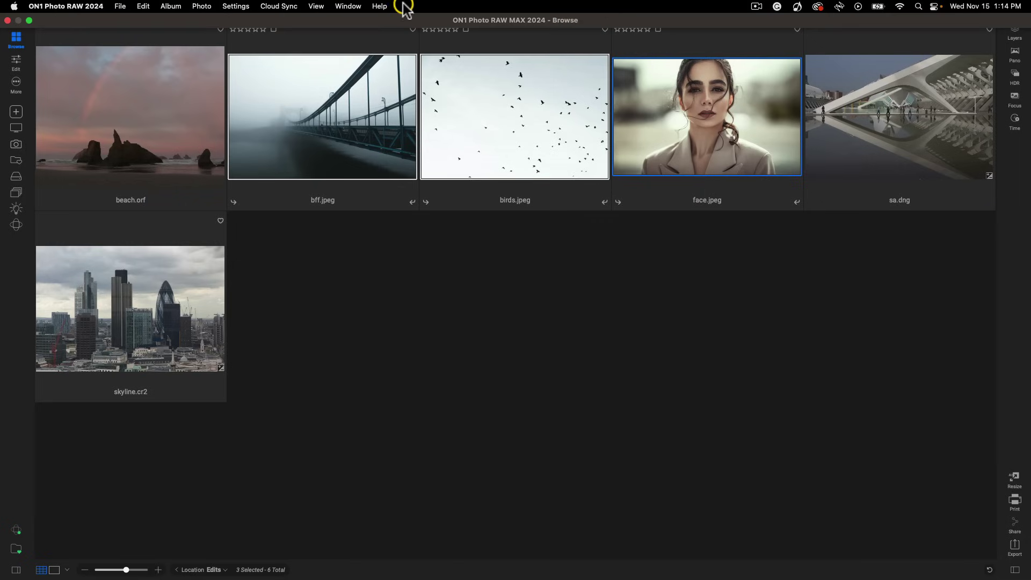
pyautogui.click(347, 6)
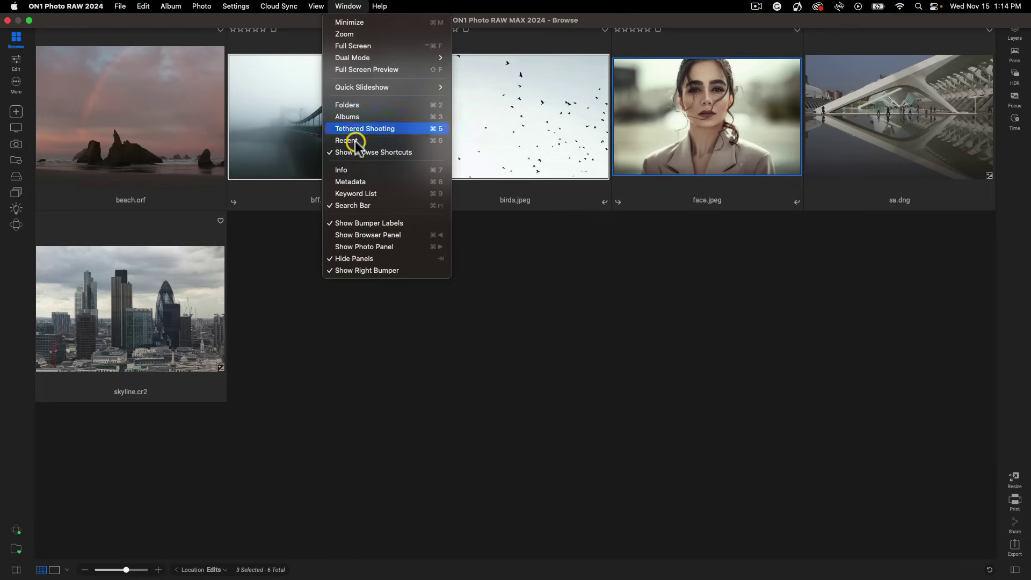
pyautogui.click(359, 270)
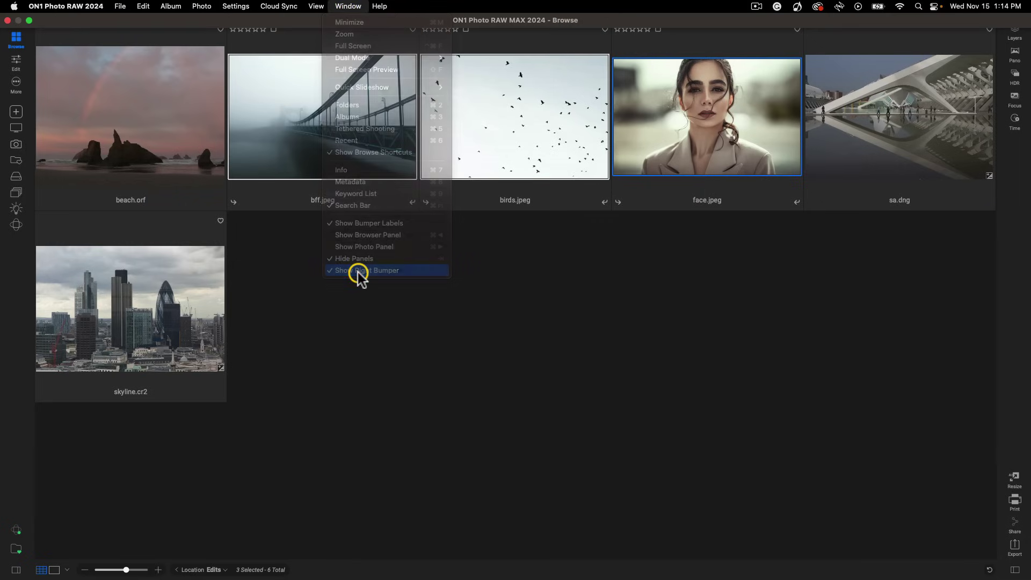
pyautogui.moveTo(468, 5)
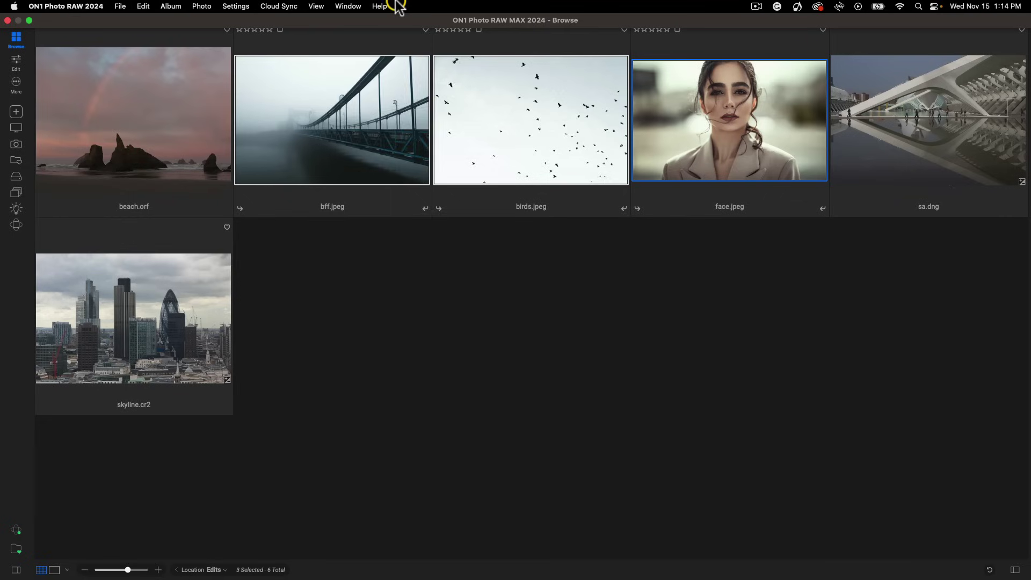
pyautogui.click(348, 6)
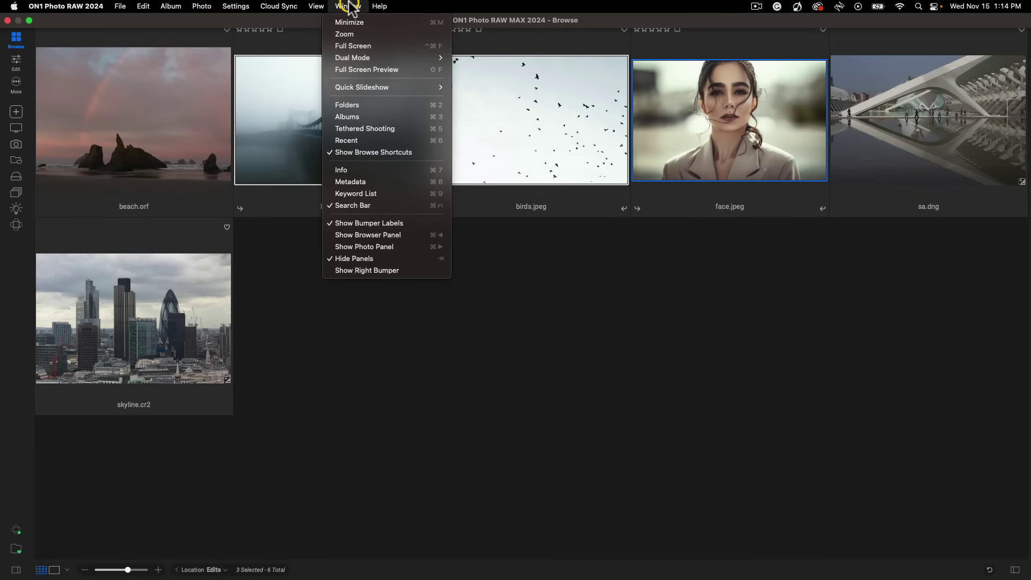
pyautogui.click(396, 270)
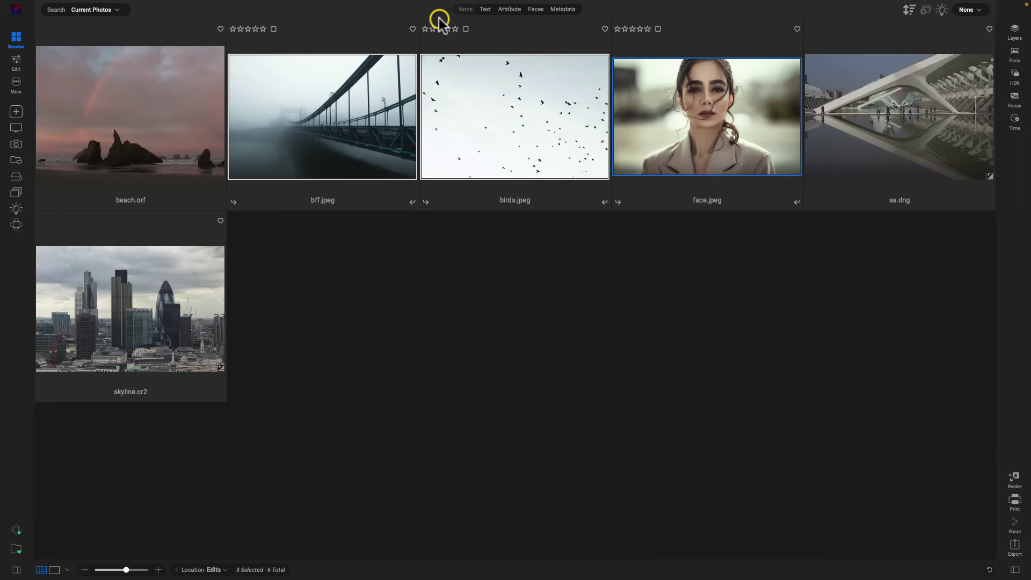
# Step: Turn the bumper labels off and back on
pyautogui.click(348, 6)
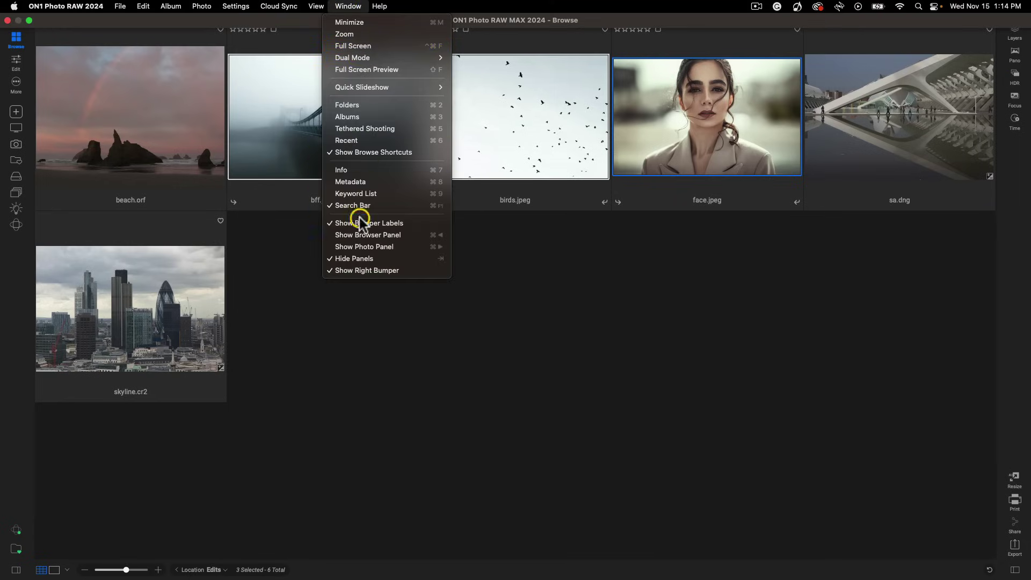
pyautogui.click(352, 223)
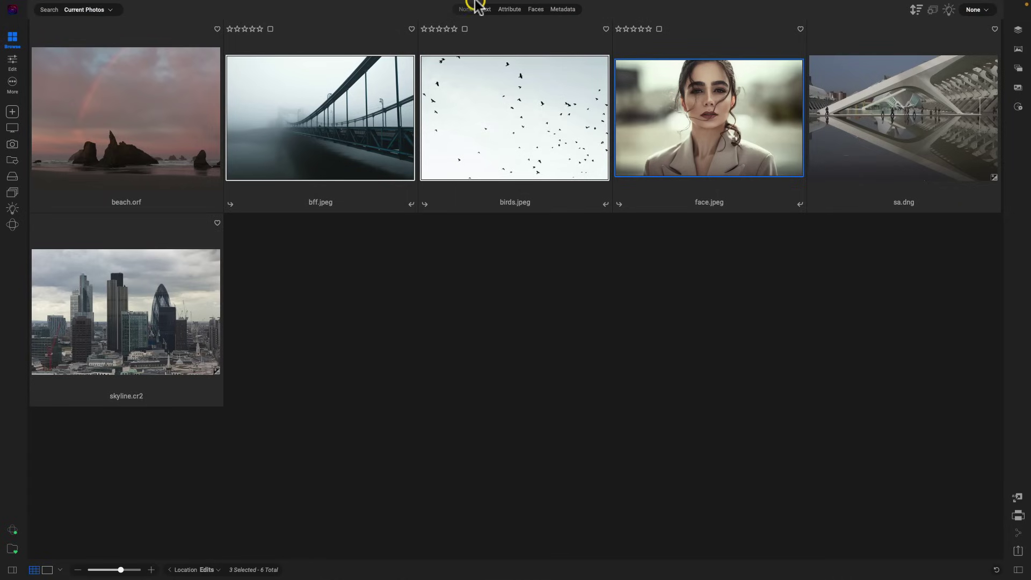
pyautogui.moveTo(379, 3)
pyautogui.click(348, 6)
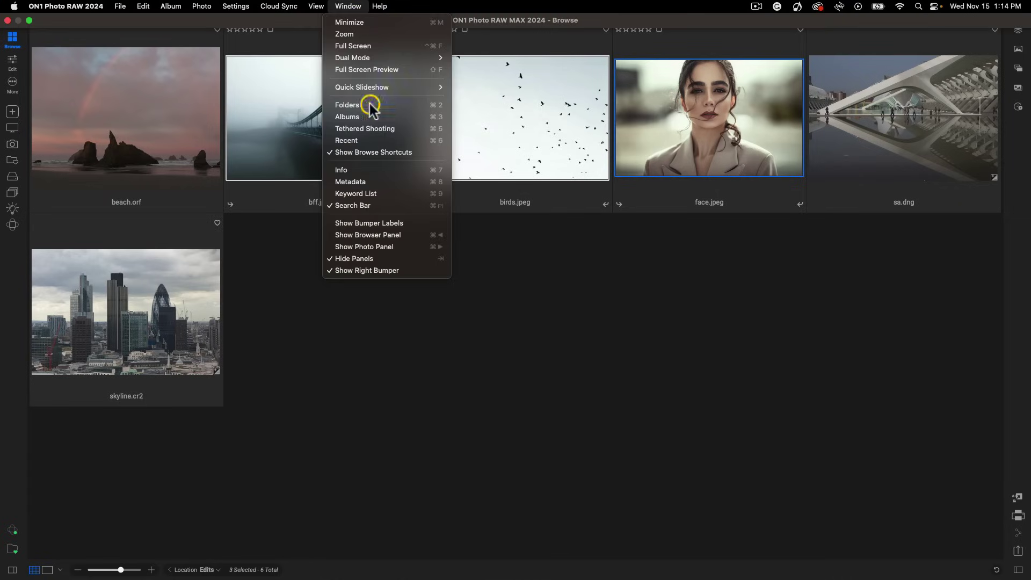
pyautogui.click(373, 223)
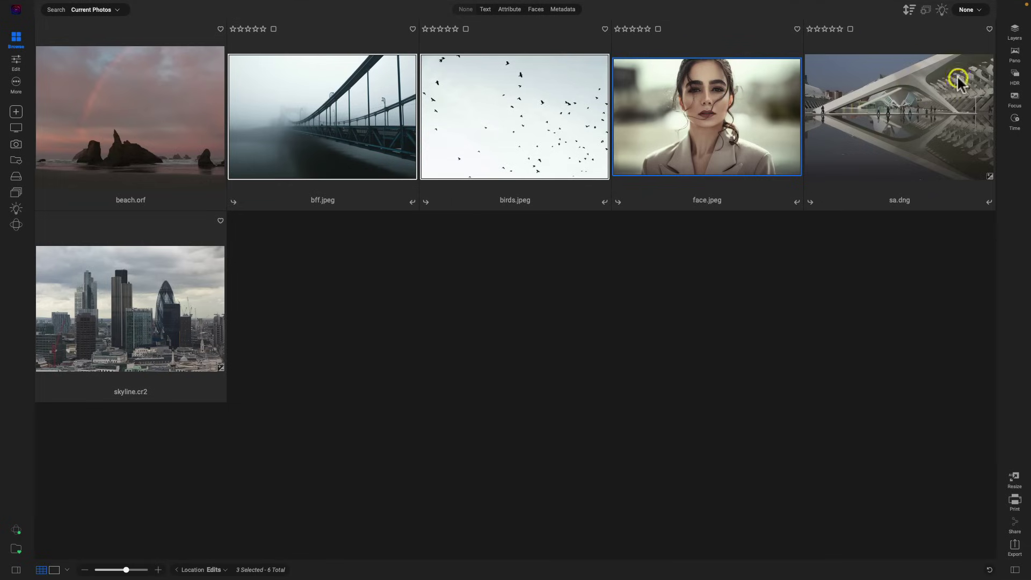
# Step: Open the three selected photos as layers in one document and rename the birds.jpeg layer as Birds
pyautogui.click(1013, 38)
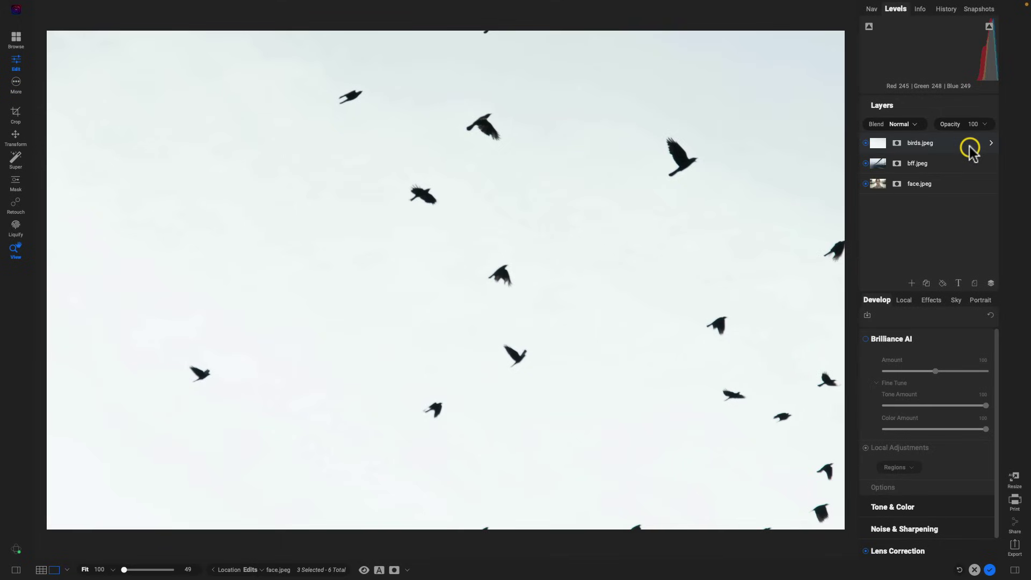
pyautogui.doubleClick(927, 144)
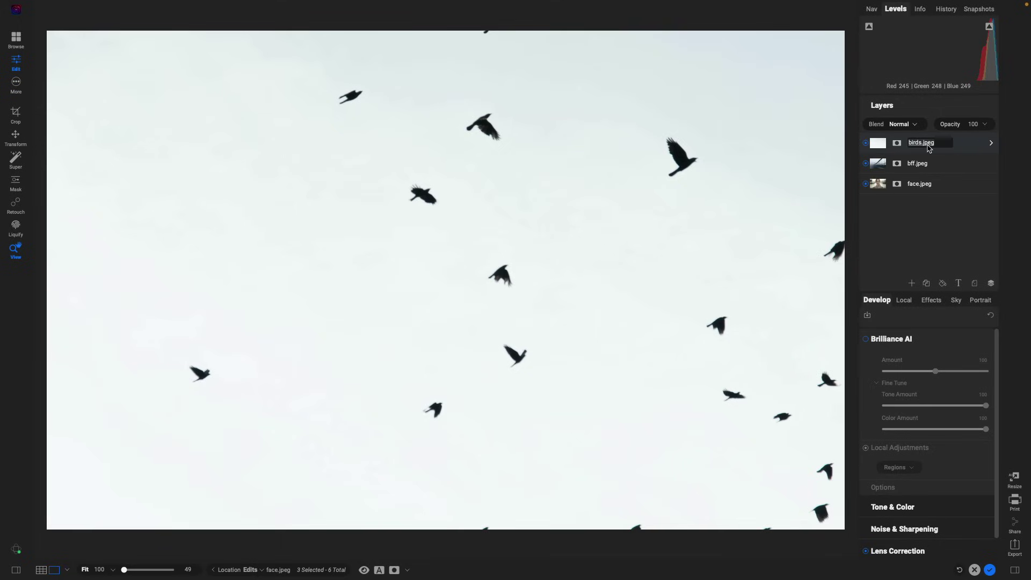
pyautogui.write('Birds')
pyautogui.press('Return')
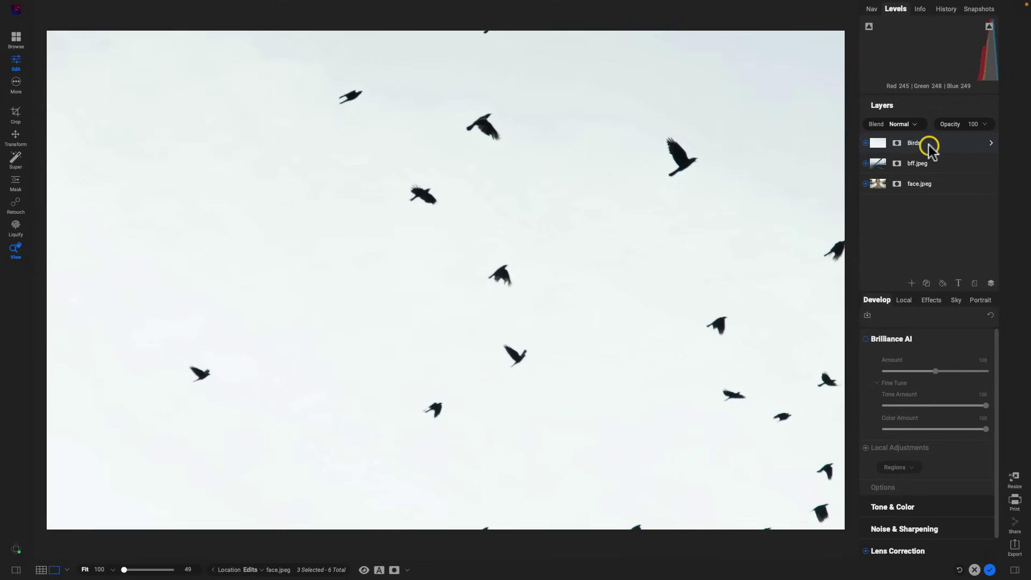
# Step: Rename the bff.jpeg layer as Bridge and the face.jpeg layer as Portrait
pyautogui.doubleClick(922, 164)
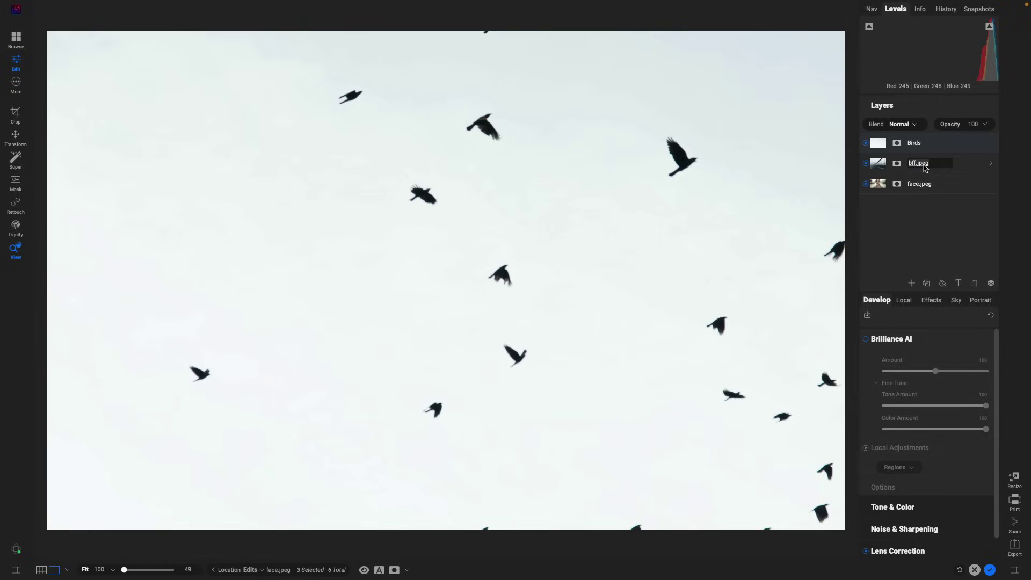
pyautogui.write('Bridge')
pyautogui.press('Return')
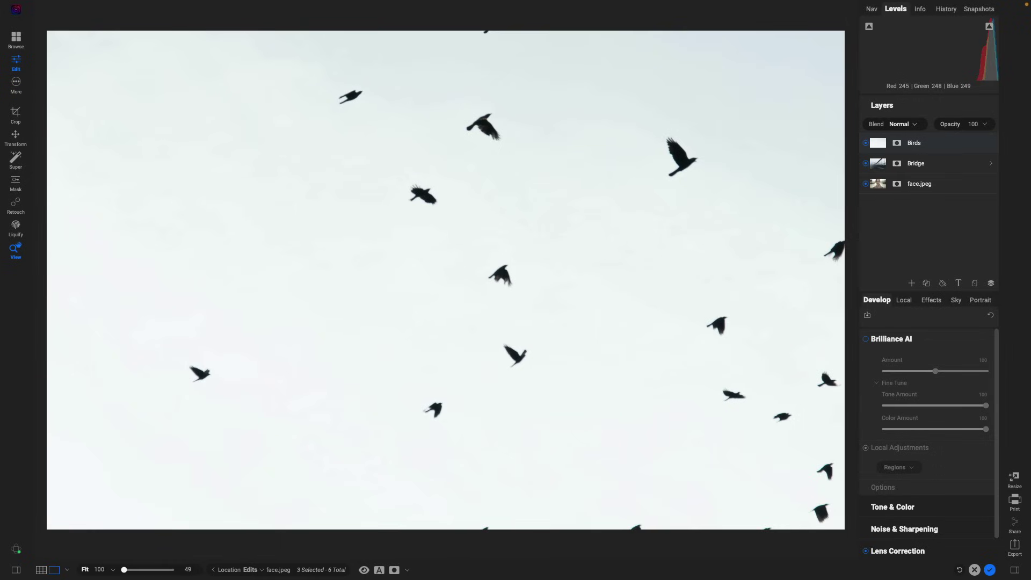
pyautogui.doubleClick(926, 185)
pyautogui.press('Return')
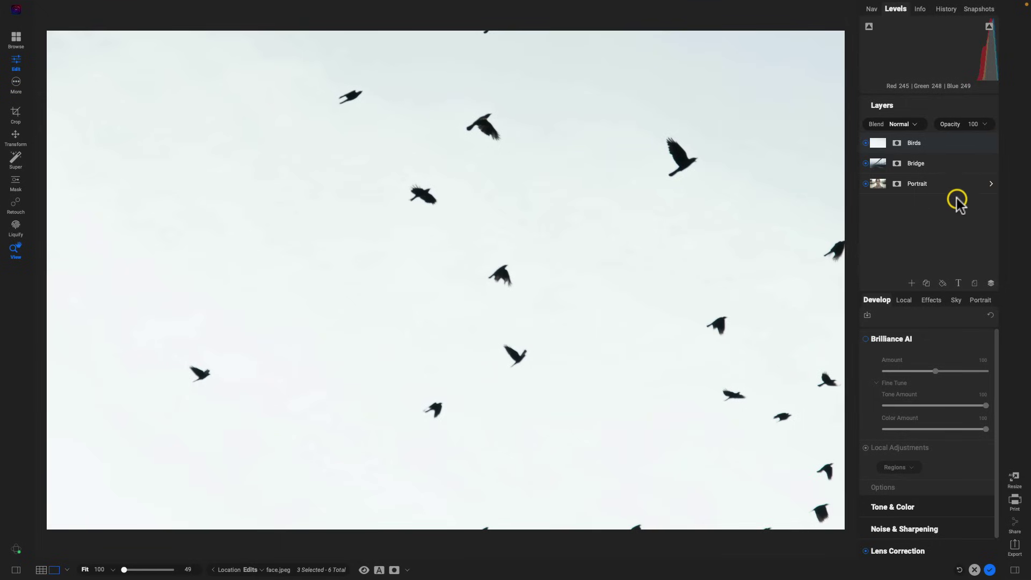
# Step: Adjust the height of the Layers pane and expand the Portrait layer's list of Develop settings
pyautogui.moveTo(929, 293); pyautogui.dragTo(932, 219)
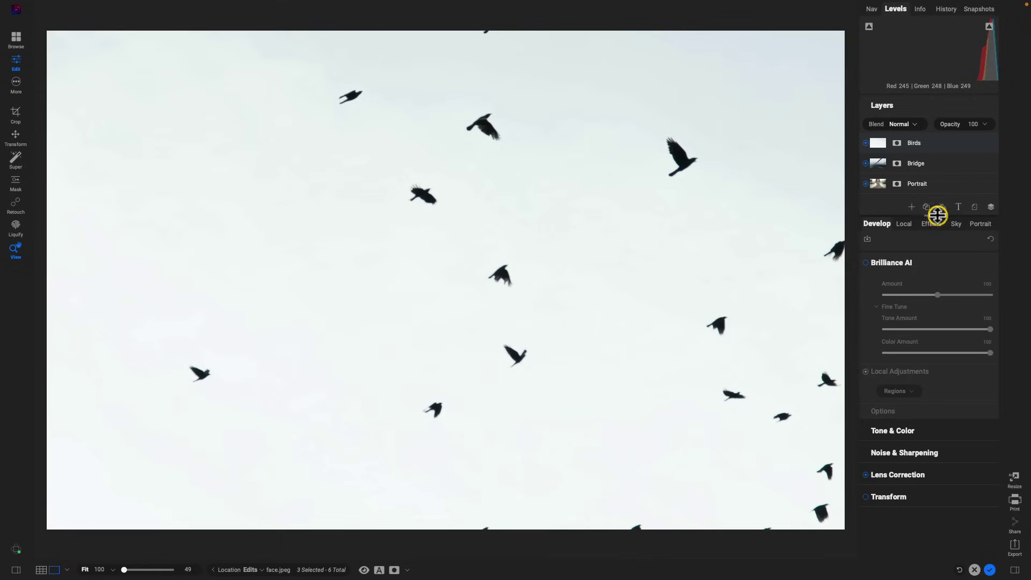
pyautogui.moveTo(927, 216); pyautogui.dragTo(930, 256)
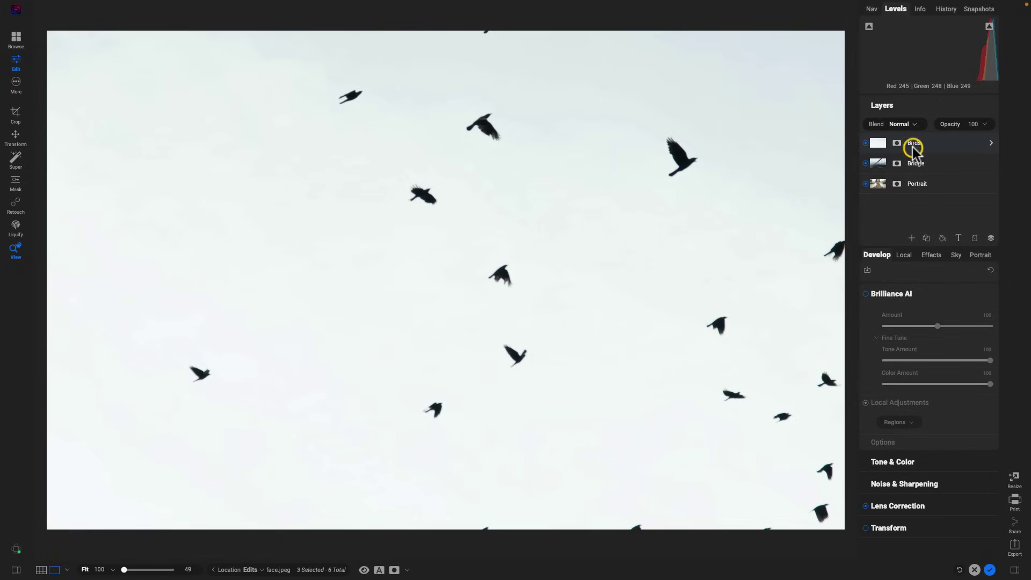
pyautogui.moveTo(931, 250); pyautogui.dragTo(925, 290)
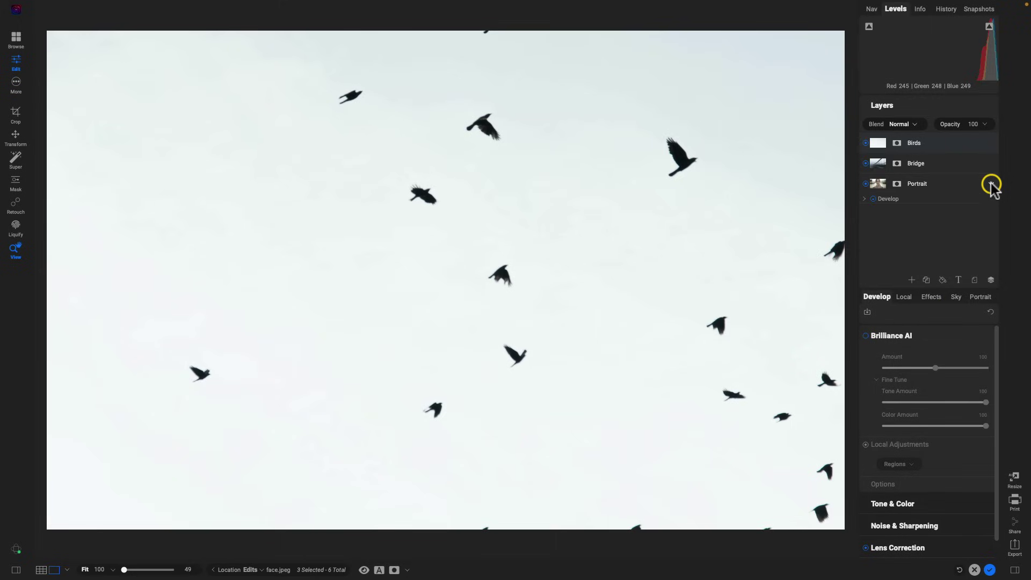
pyautogui.click(864, 199)
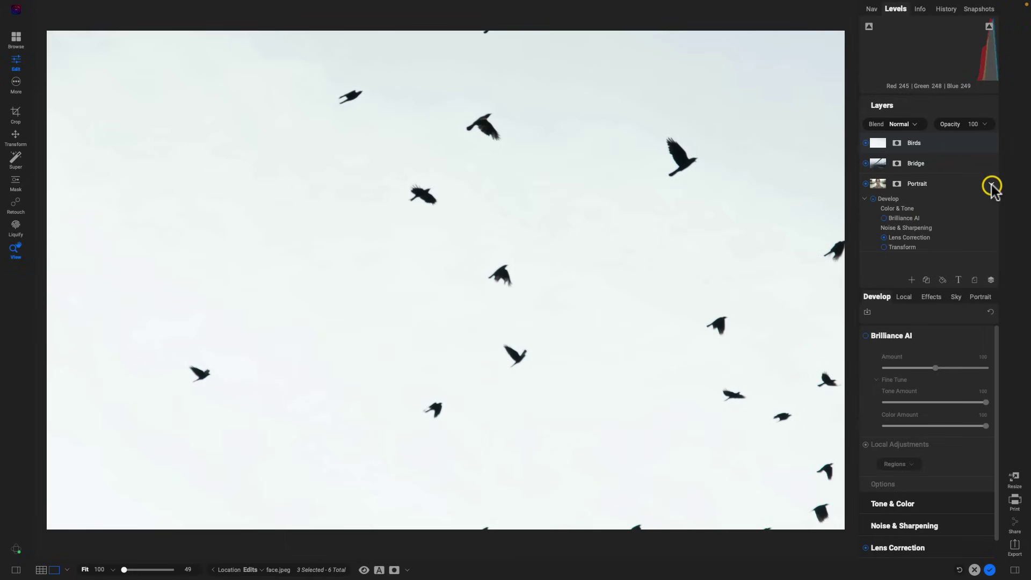
# Step: Collapse the Portrait layer's Develop settings and check which edits are listed under the Bridge layer, closing that list again
pyautogui.click(864, 199)
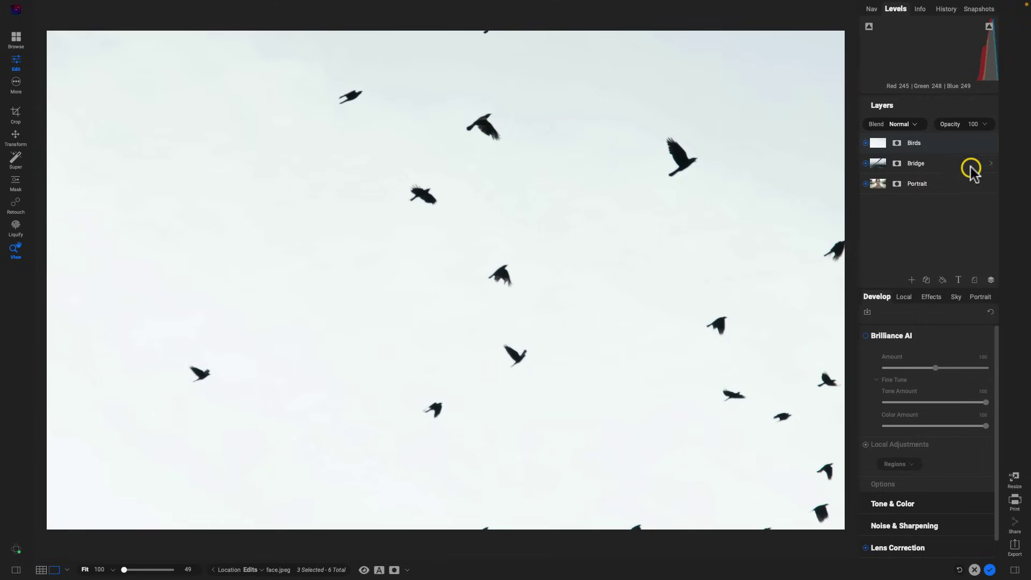
pyautogui.click(989, 163)
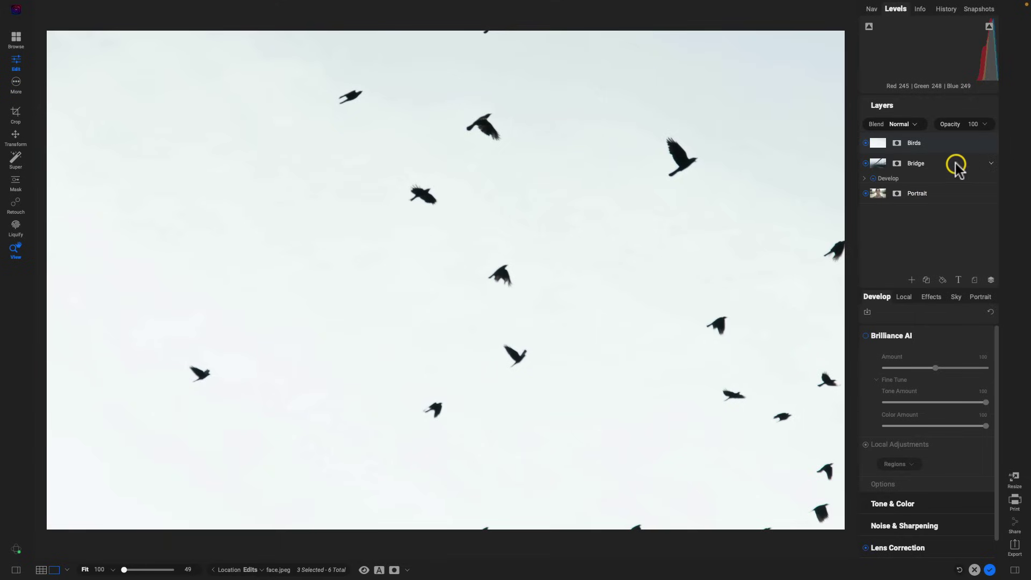
pyautogui.click(989, 163)
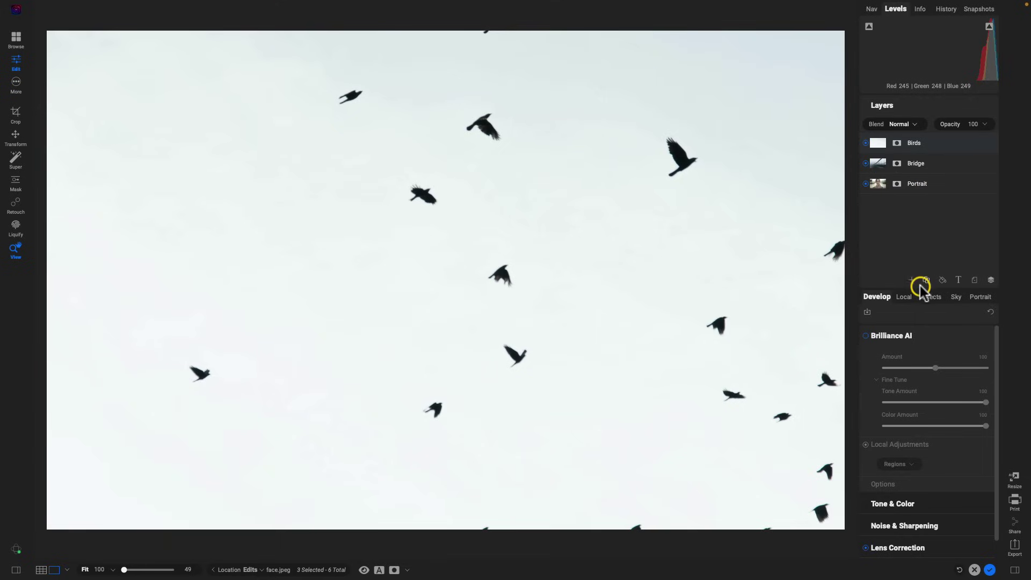
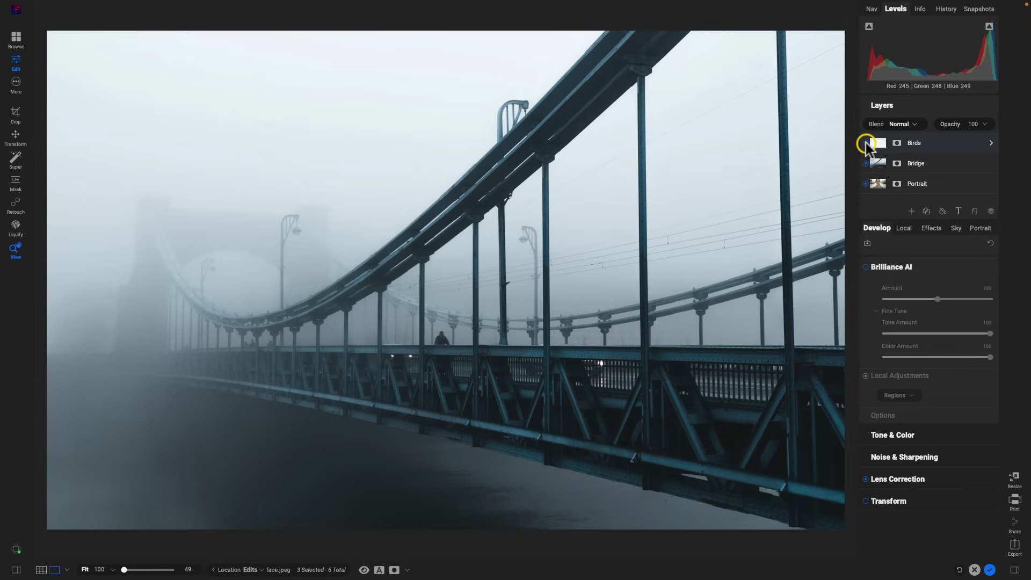
# Step: With the Birds layer hidden, set the Bridge layer's blend mode to Screen
pyautogui.click(958, 164)
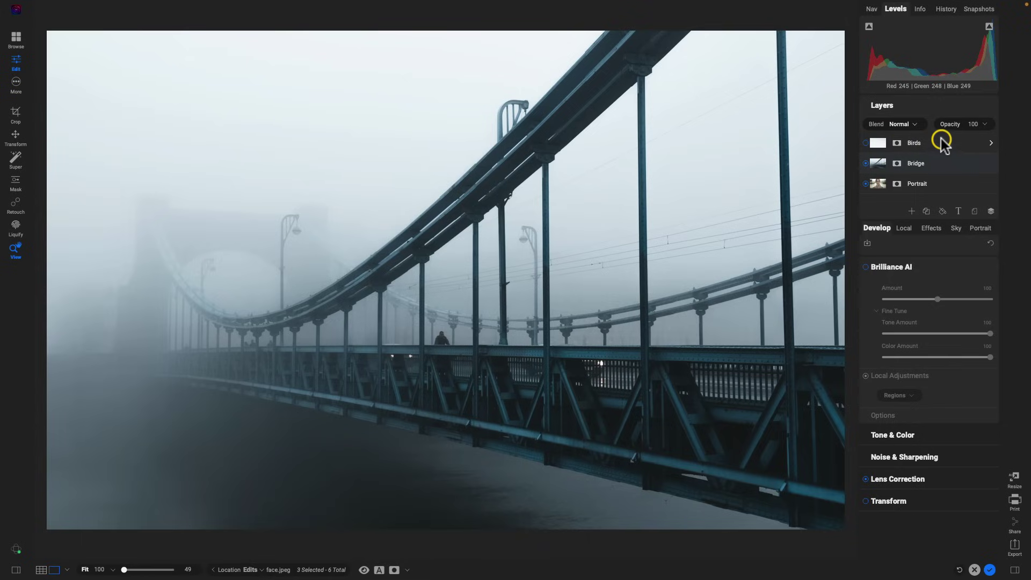
pyautogui.click(914, 124)
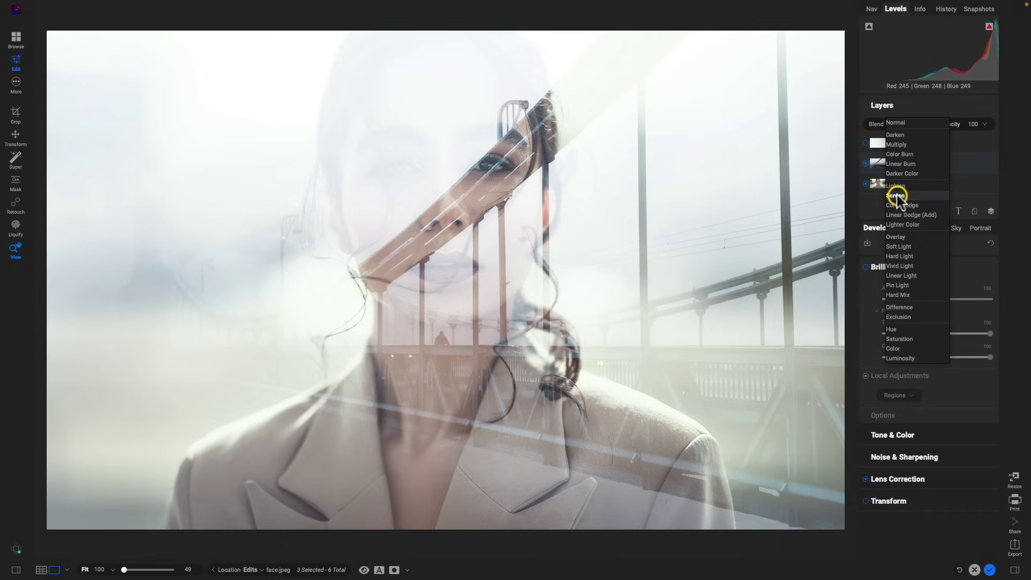
pyautogui.click(897, 195)
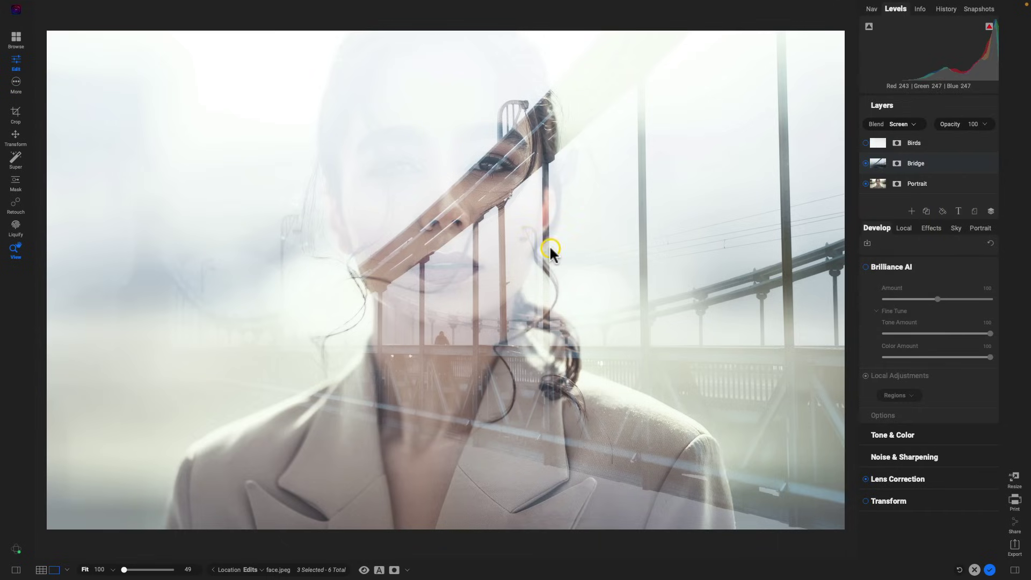
# Step: Transform the Bridge layer, shifting it slightly left so the diagonal beam frames the woman's eye
pyautogui.press('v')
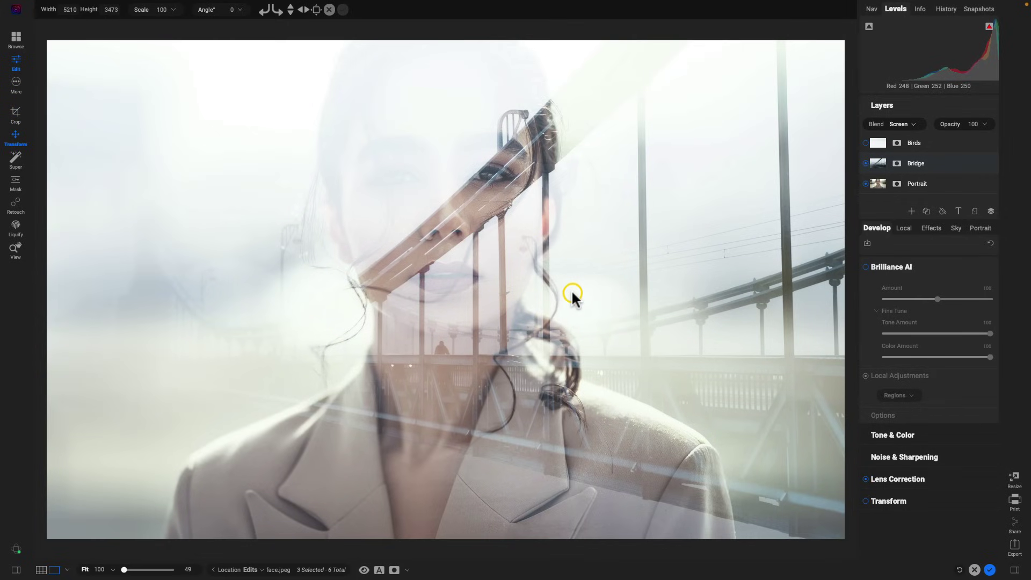
pyautogui.moveTo(571, 290); pyautogui.dragTo(553, 288)
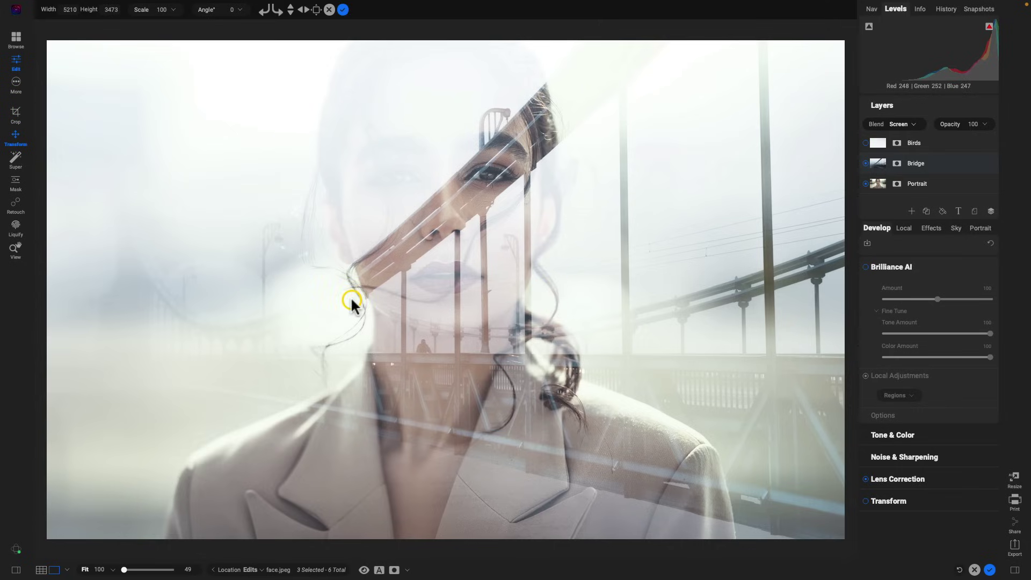
pyautogui.moveTo(534, 226); pyautogui.dragTo(536, 228)
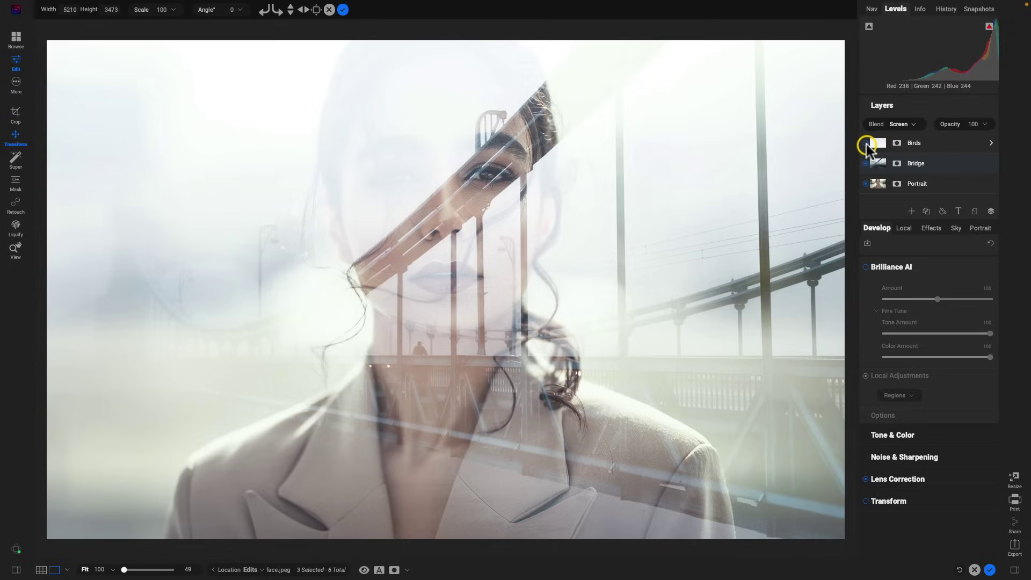
# Step: Show the Birds layer, scale it to 40 and place it over the woman's head and shoulders
pyautogui.click(866, 144)
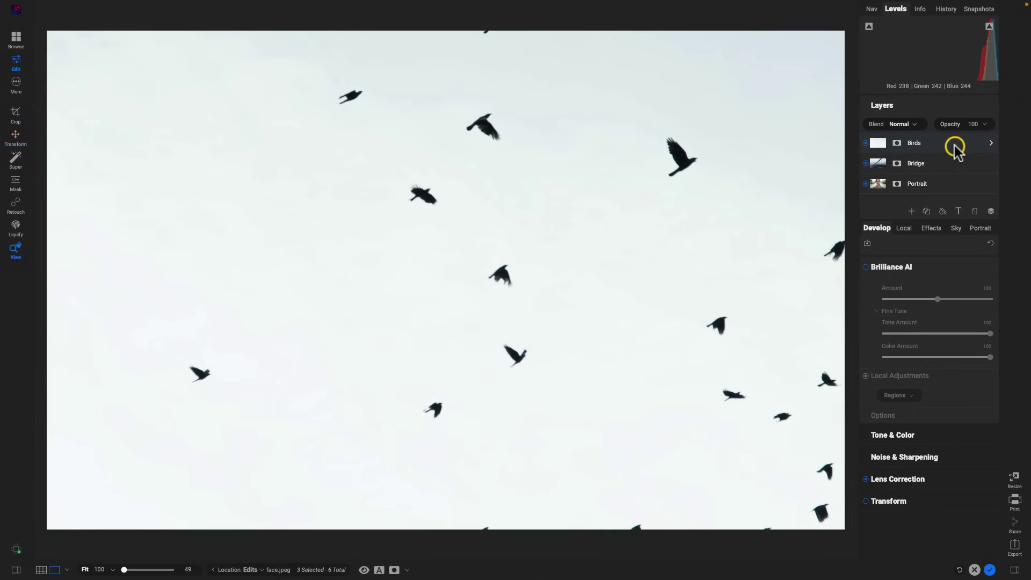
pyautogui.hotkey('ctrl', 'z')
pyautogui.moveTo(138, 17); pyautogui.dragTo(111, 24)
pyautogui.moveTo(531, 352); pyautogui.dragTo(513, 325)
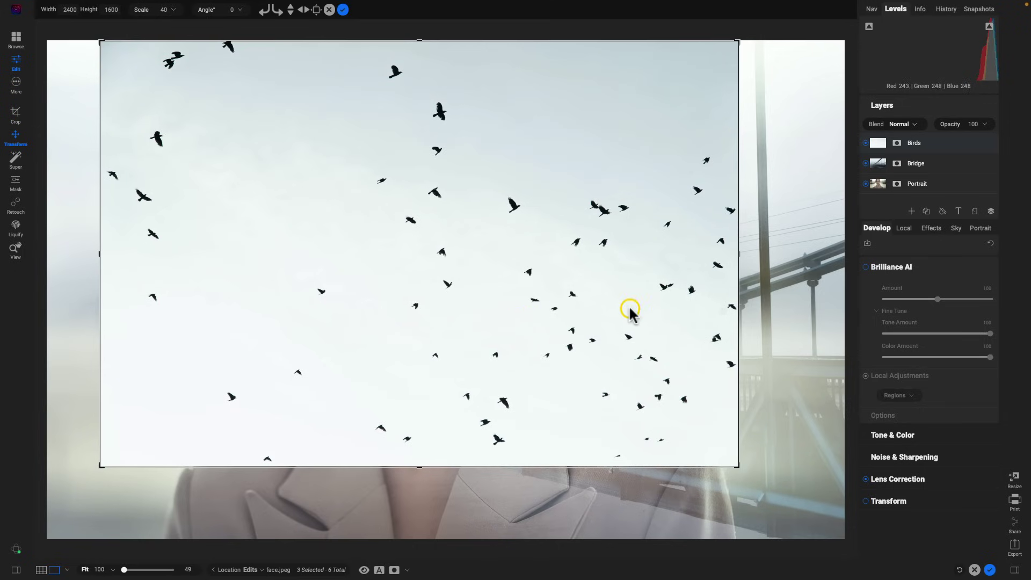
# Step: Set the Birds layer's blend mode to Multiply and raise its Tone & Color Whites to 100
pyautogui.click(913, 126)
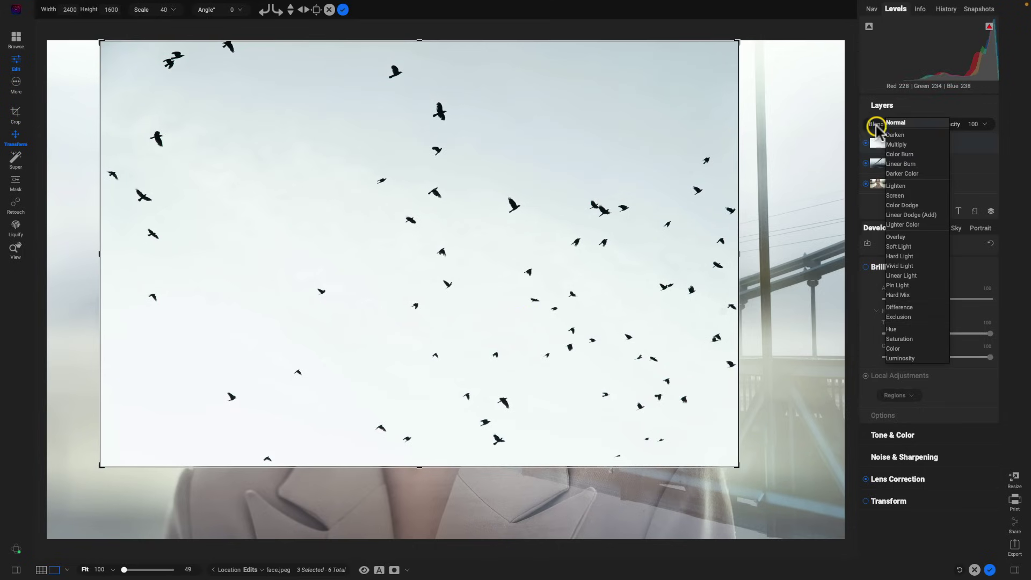
pyautogui.click(881, 143)
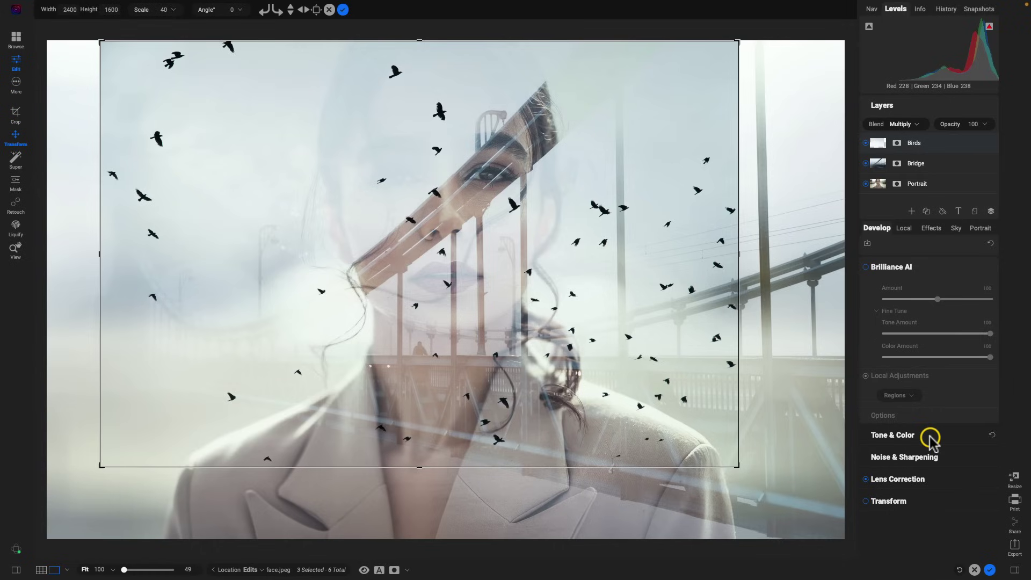
pyautogui.click(934, 267)
pyautogui.click(933, 287)
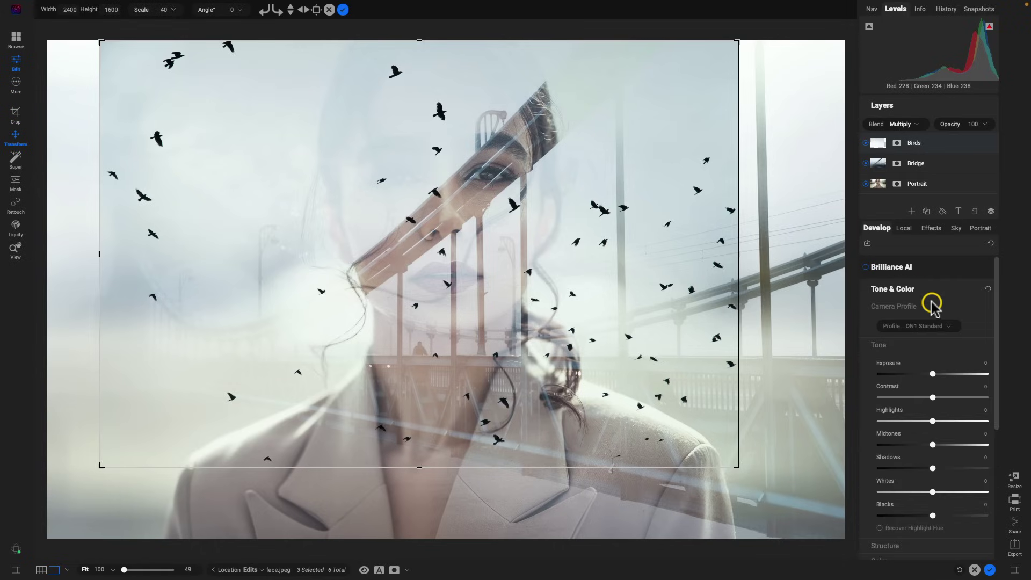
pyautogui.moveTo(933, 492); pyautogui.dragTo(1004, 485)
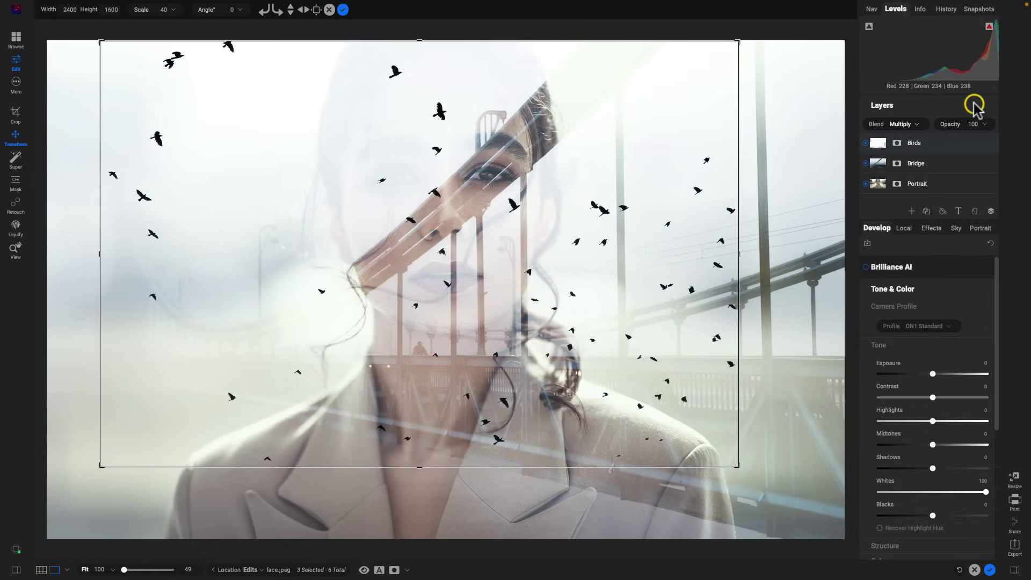
# Step: Set the Birds layer's opacity to 50 and partly erase some of its birds with a size 1200, feather 100 masking brush
pyautogui.moveTo(940, 125)
pyautogui.mouseDown()
pyautogui.moveTo(930, 125)
pyautogui.moveTo(954, 133)
pyautogui.mouseUp()
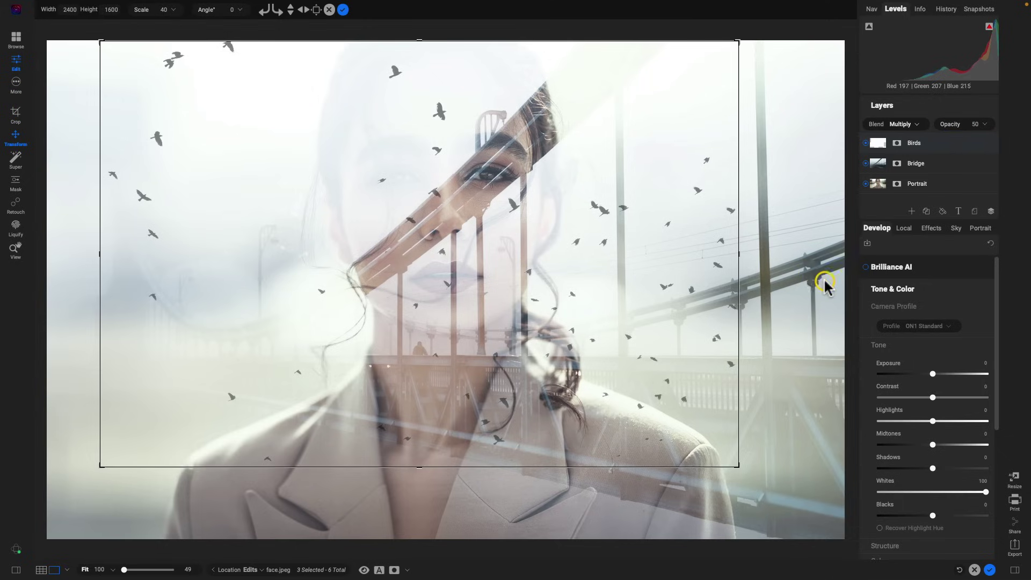
pyautogui.press('b')
pyautogui.moveTo(768, 334)
pyautogui.mouseDown()
pyautogui.moveTo(795, 199)
pyautogui.moveTo(809, 265)
pyautogui.moveTo(758, 404)
pyautogui.moveTo(472, 446)
pyautogui.moveTo(428, 370)
pyautogui.moveTo(315, 324)
pyautogui.moveTo(241, 375)
pyautogui.moveTo(281, 168)
pyautogui.moveTo(227, 87)
pyautogui.moveTo(205, 85)
pyautogui.moveTo(259, 194)
pyautogui.moveTo(304, 222)
pyautogui.moveTo(330, 206)
pyautogui.moveTo(352, 235)
pyautogui.moveTo(429, 257)
pyautogui.moveTo(580, 234)
pyautogui.mouseUp()
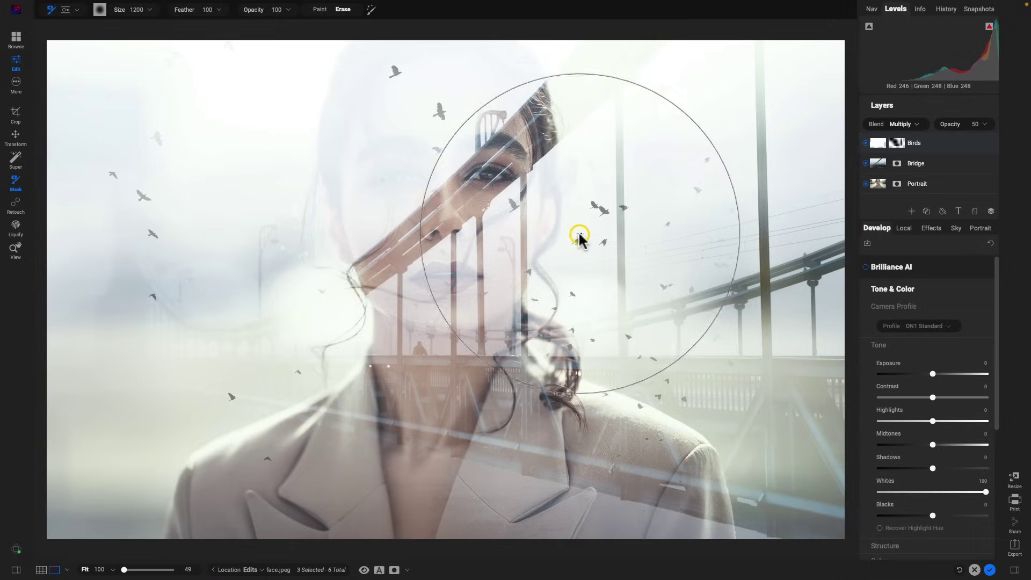
pyautogui.press('z')
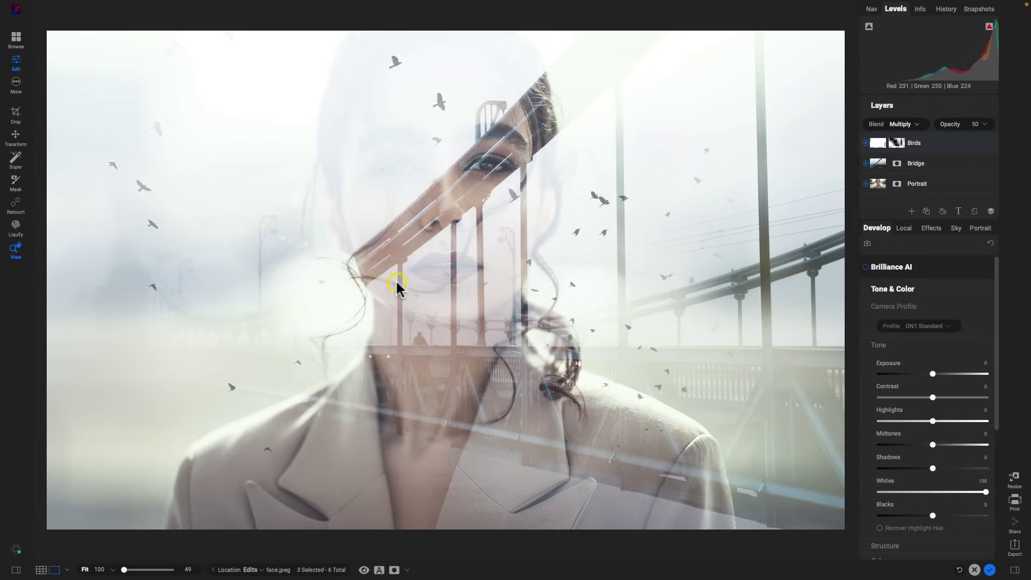
# Step: Create a new stamped layer above Birds, rename it Complete, and enlarge the Layers pane to fit all four layers
pyautogui.rightClick(944, 144)
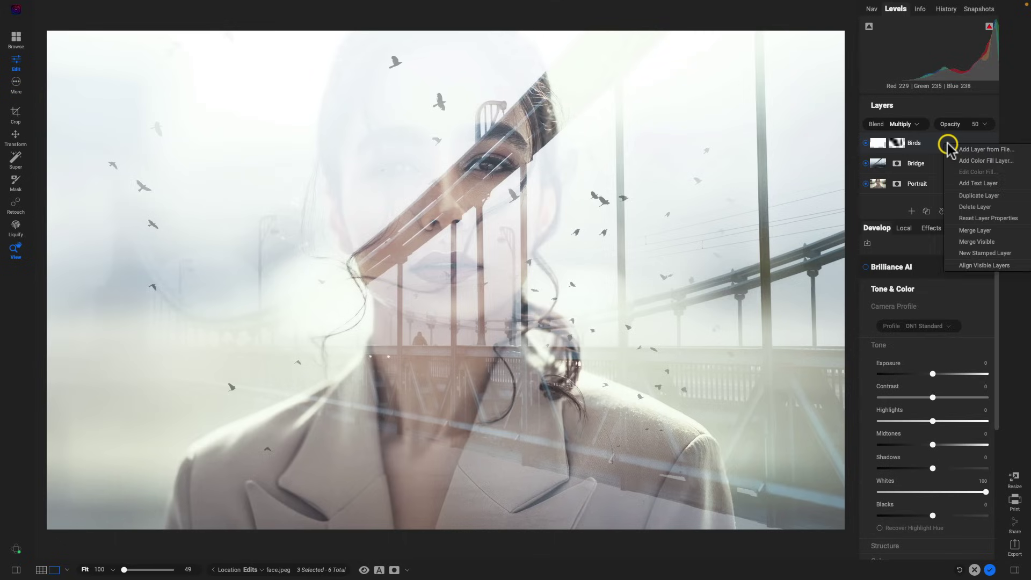
pyautogui.click(977, 253)
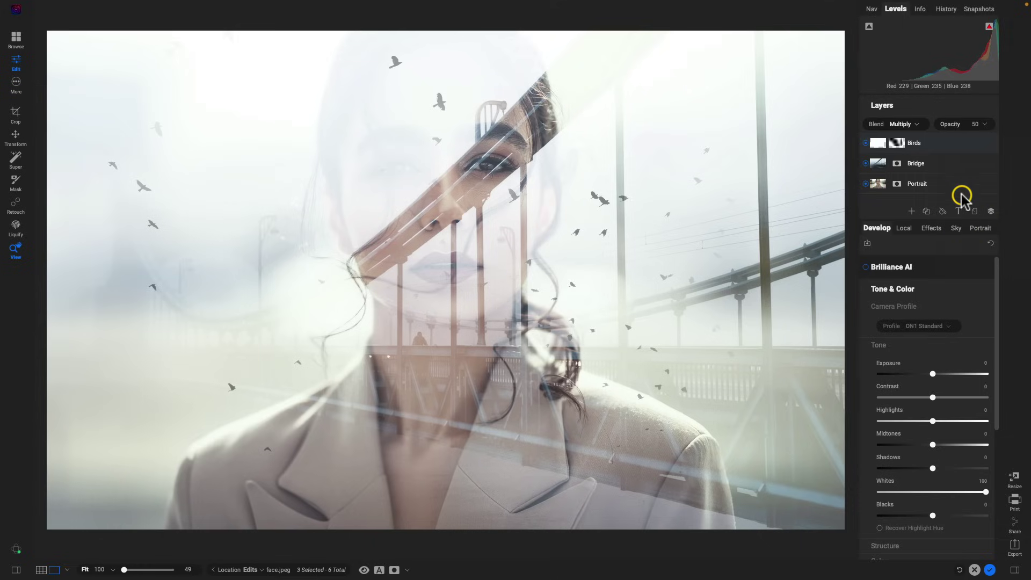
pyautogui.doubleClick(915, 143)
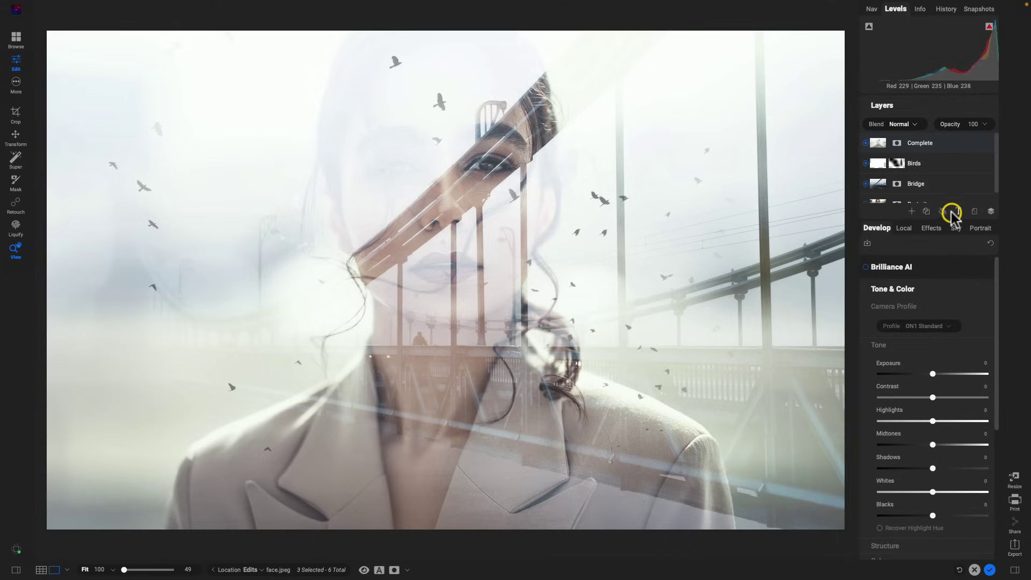
pyautogui.moveTo(931, 218); pyautogui.dragTo(931, 282)
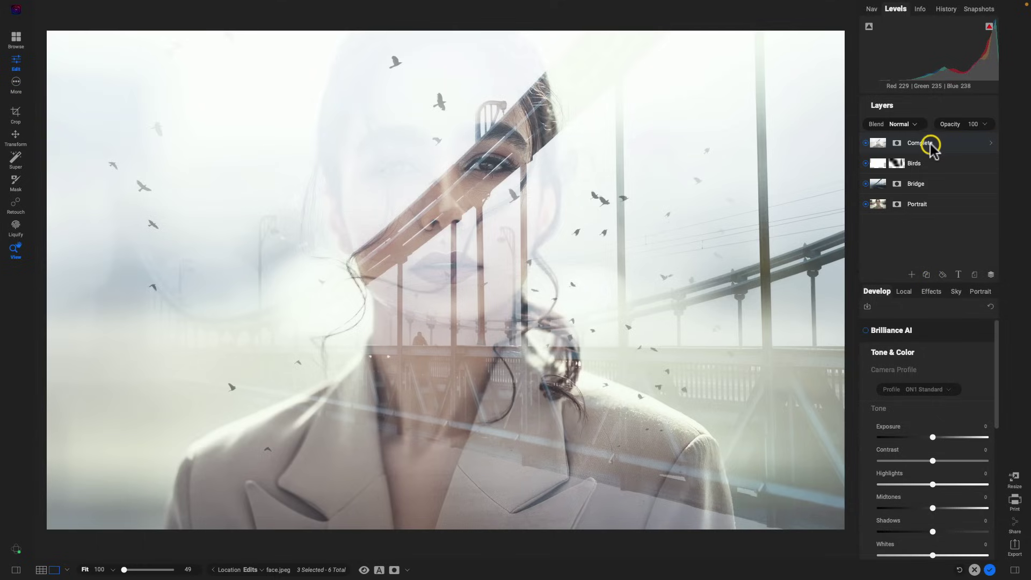
# Step: Add a LUTs filter to the Complete layer, keeping the Color Pop category's Blues LUT, and set its contrast to 17
pyautogui.click(931, 293)
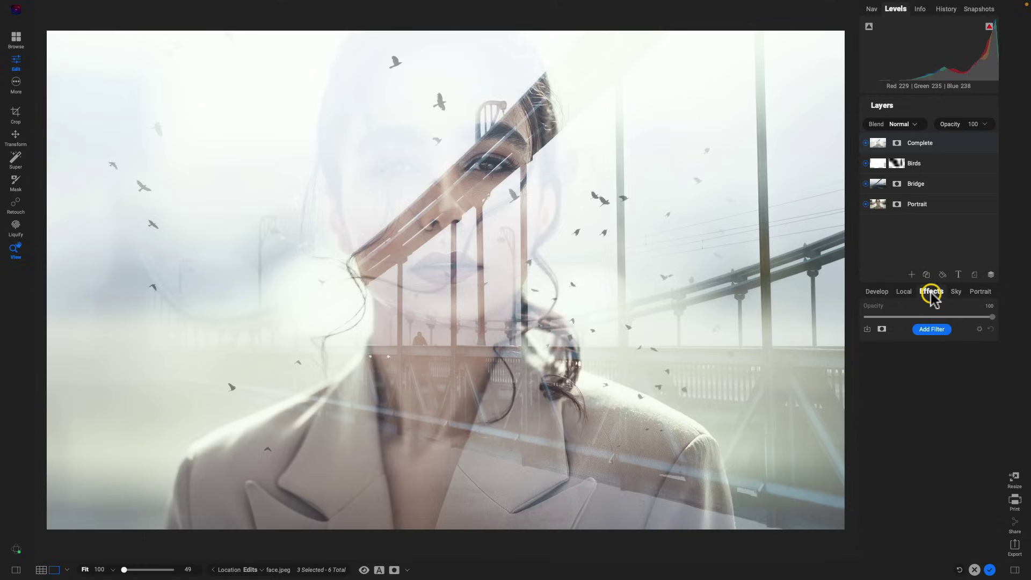
pyautogui.click(931, 329)
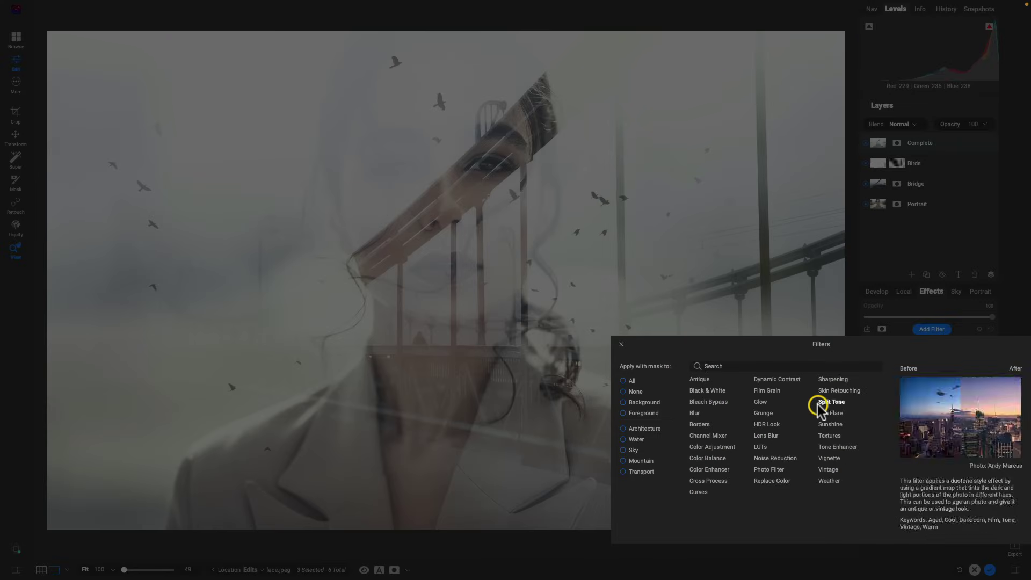
pyautogui.click(761, 448)
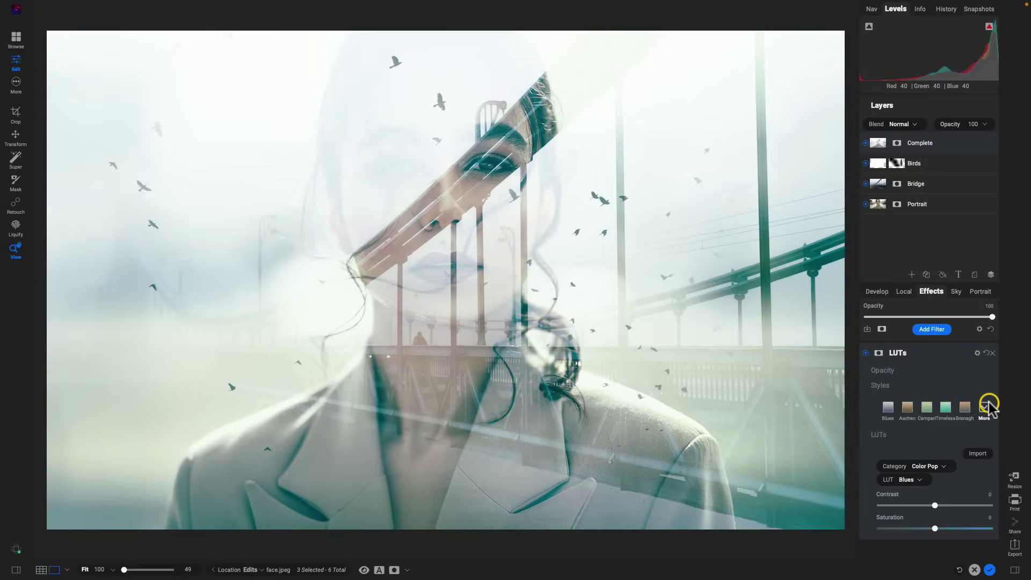
pyautogui.moveTo(932, 506); pyautogui.dragTo(956, 508)
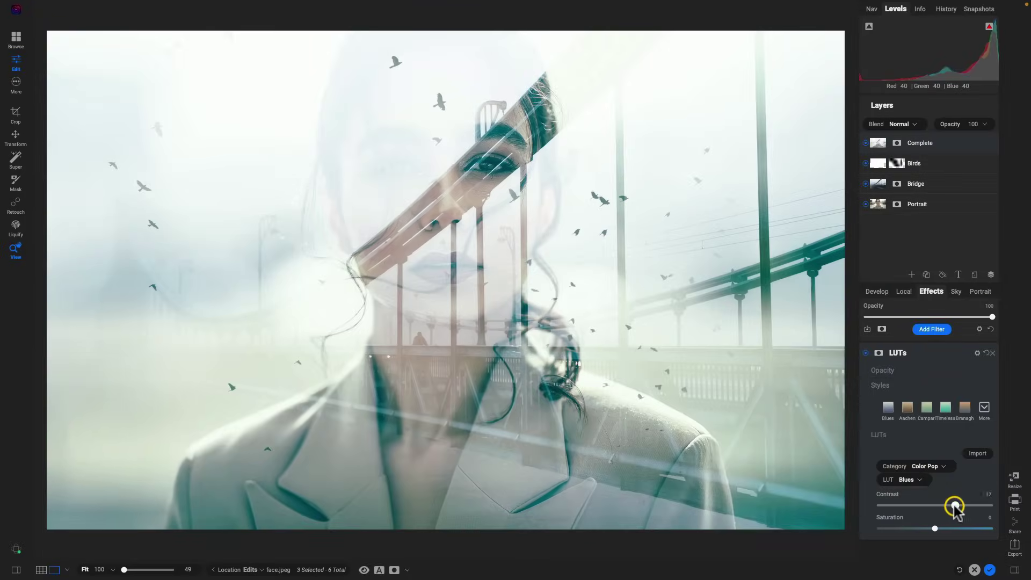
# Step: Compare the image before and after by toggling the LUTs filter and the overall preview off and on
pyautogui.click(865, 352)
pyautogui.click(865, 353)
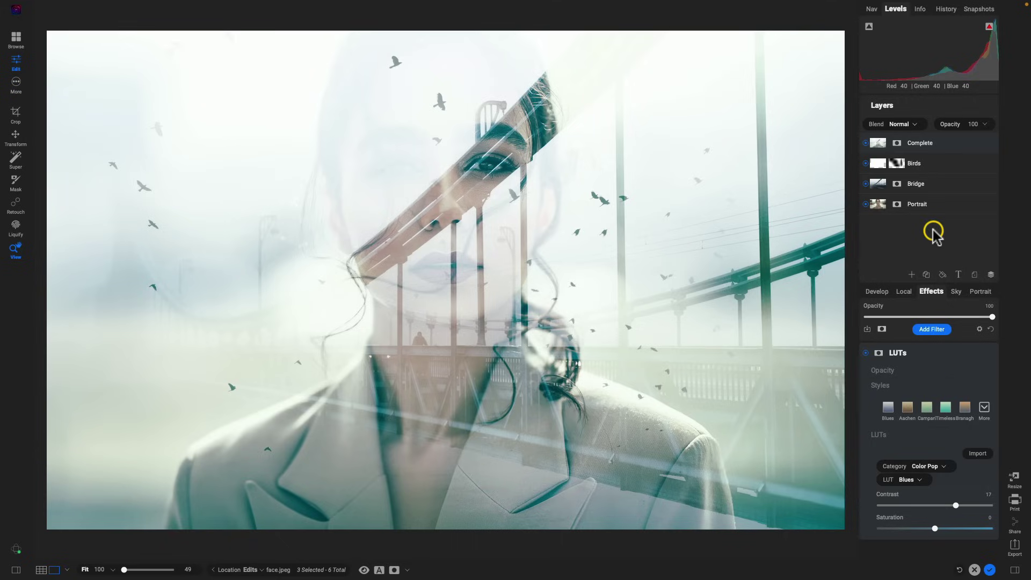
pyautogui.press('p')
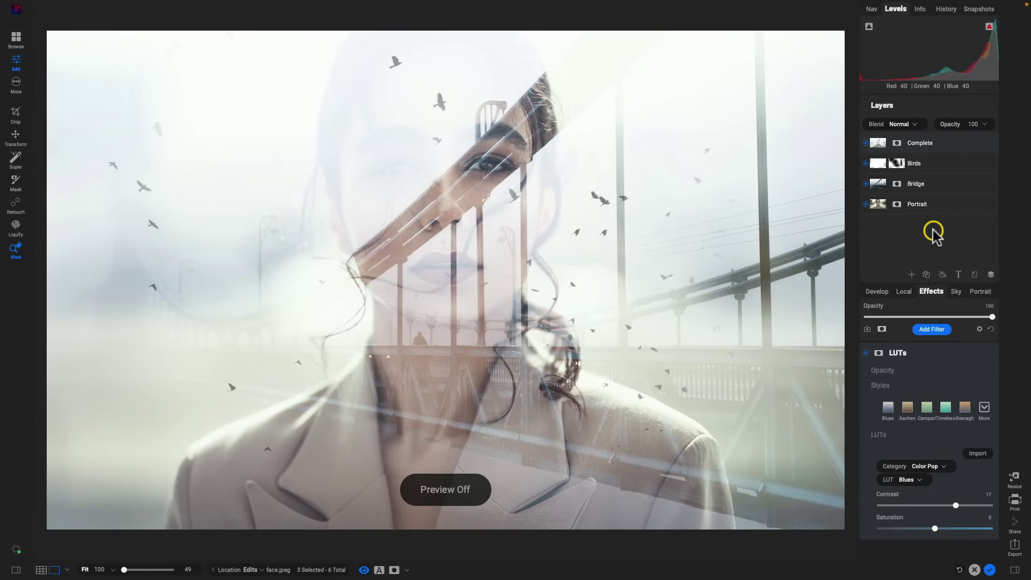
pyautogui.press('p')
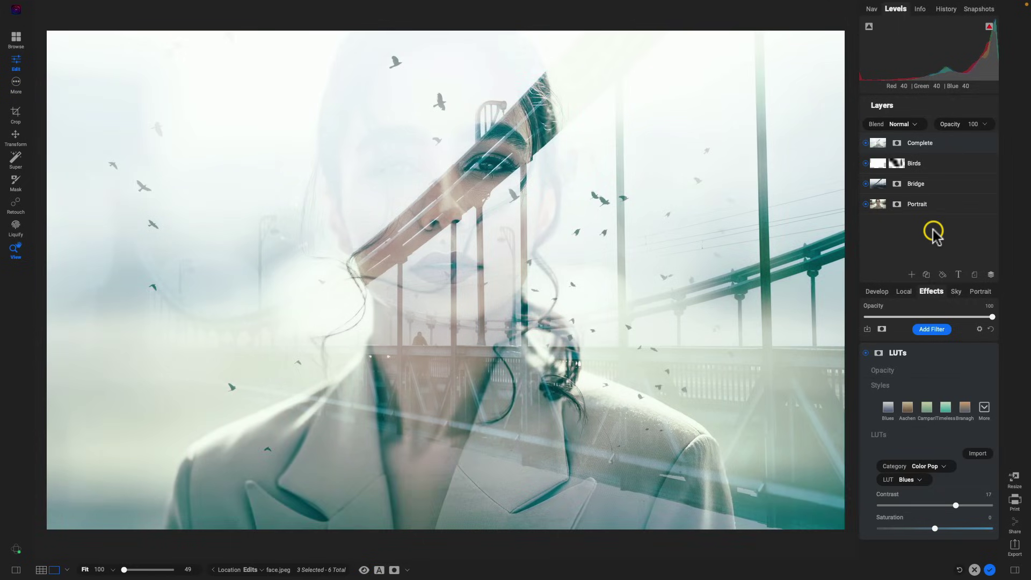
# Step: Hide the Complete, Birds and Bridge layers, toggling Complete on and off to compare it with the original portrait
pyautogui.click(865, 143)
pyautogui.click(865, 164)
pyautogui.click(865, 184)
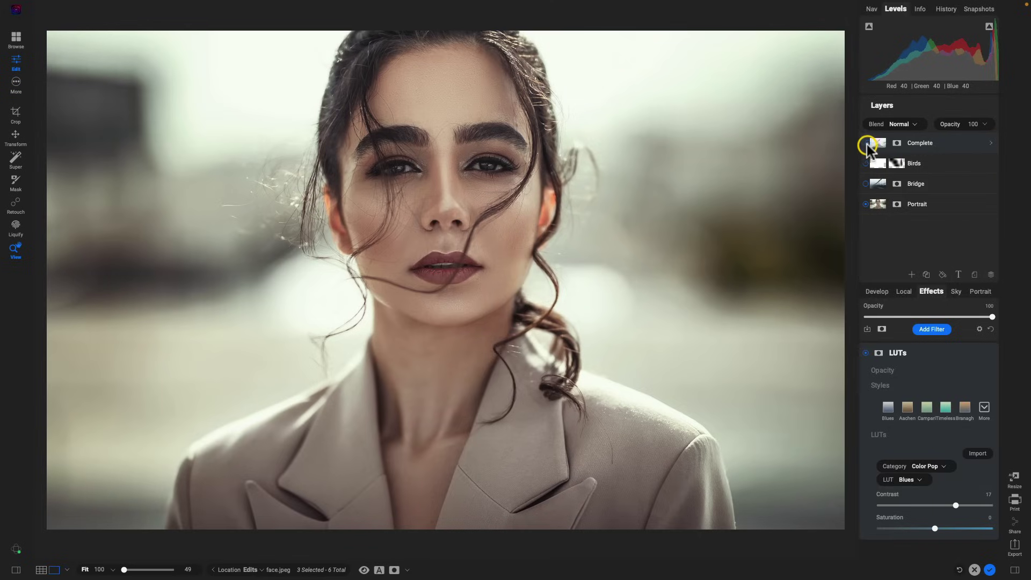
pyautogui.click(866, 143)
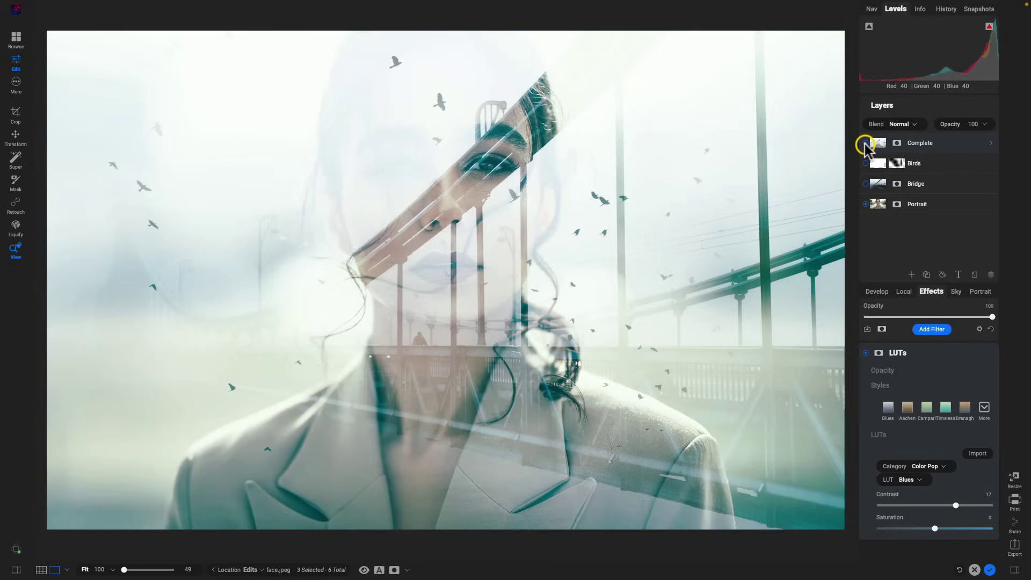
pyautogui.click(865, 143)
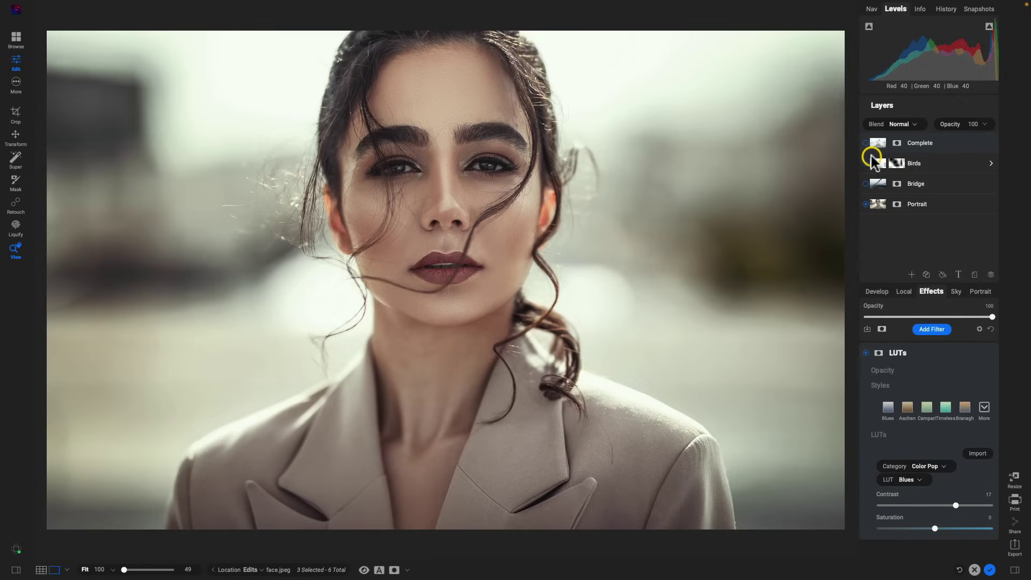
# Step: Show the Bridge and Birds layers again, then select the Portrait layer and expand its list of edits
pyautogui.click(865, 183)
pyautogui.click(865, 163)
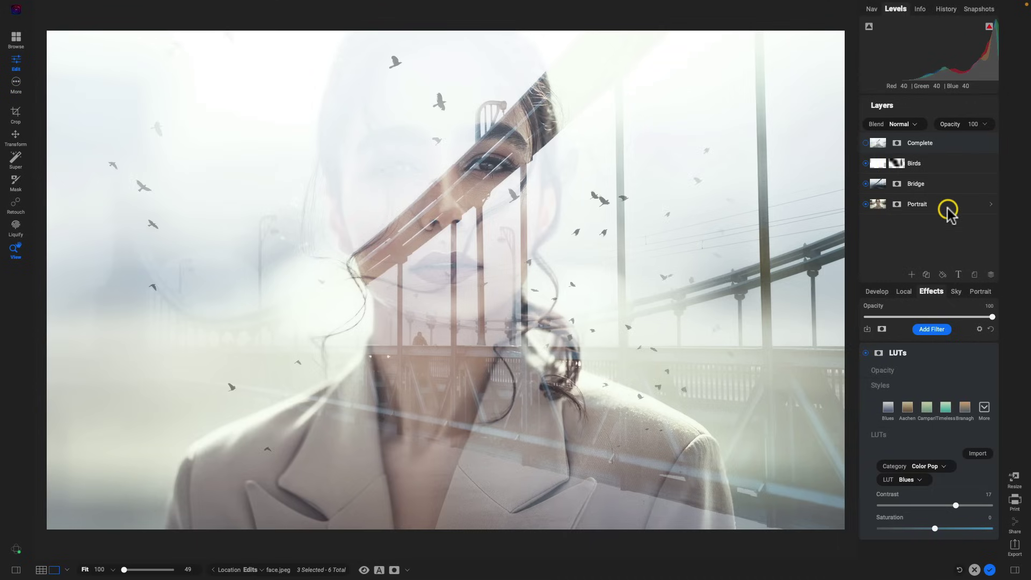
pyautogui.click(973, 202)
pyautogui.click(991, 204)
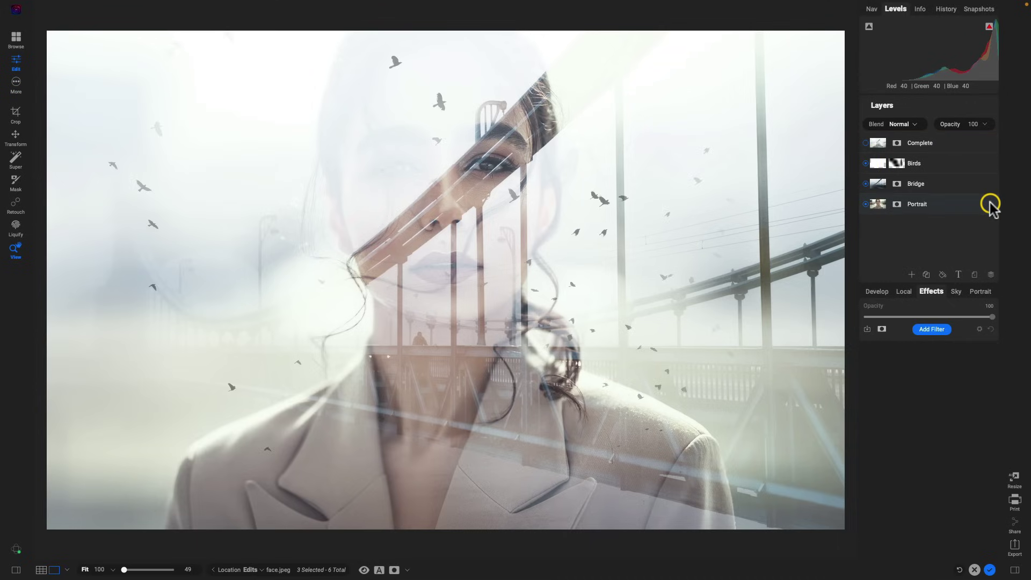
# Step: Enlarge the layer list and set the Portrait layer's Color & Tone contrast to 37 and midtones to 19
pyautogui.click(864, 220)
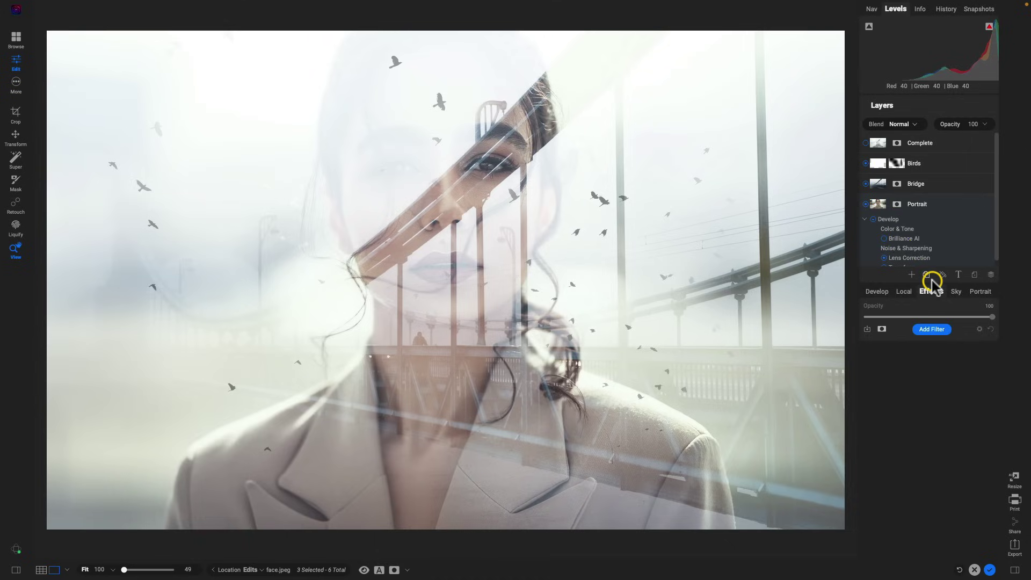
pyautogui.moveTo(933, 287); pyautogui.dragTo(937, 302)
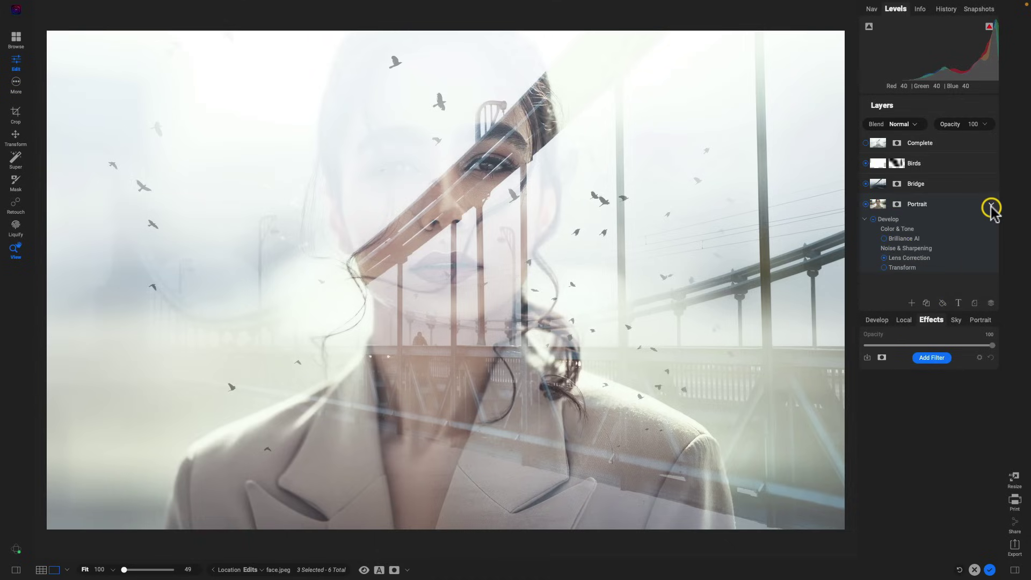
pyautogui.click(897, 231)
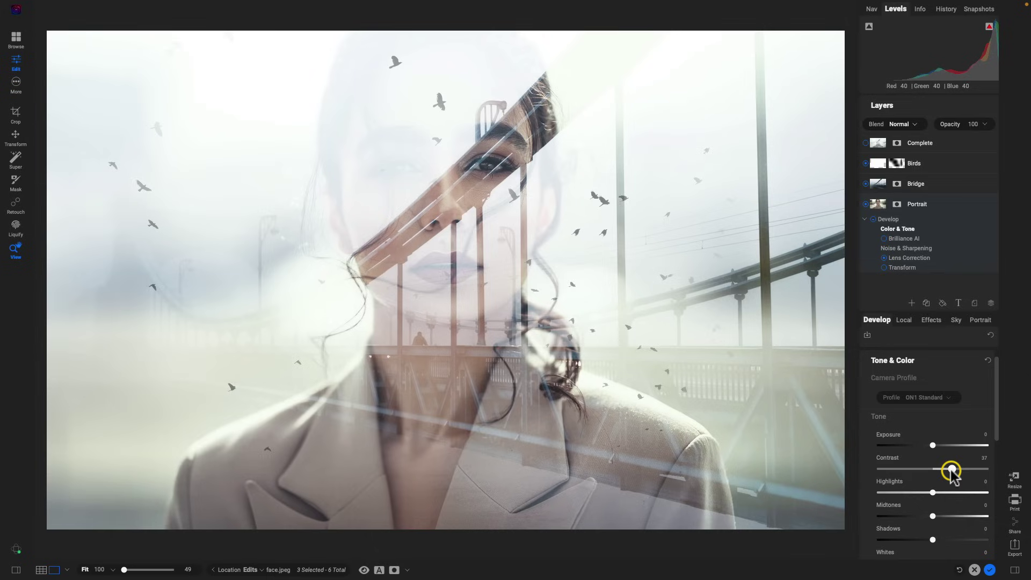
pyautogui.moveTo(933, 515); pyautogui.dragTo(938, 515)
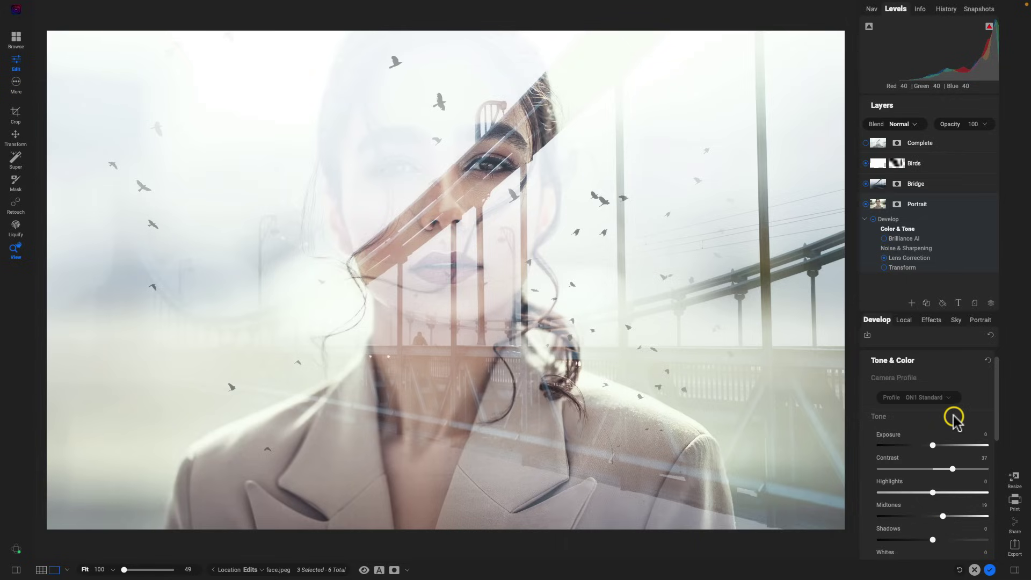
# Step: Add a Photo Filter with the 81A style to the Portrait layer and toggle it off and on to compare
pyautogui.click(931, 320)
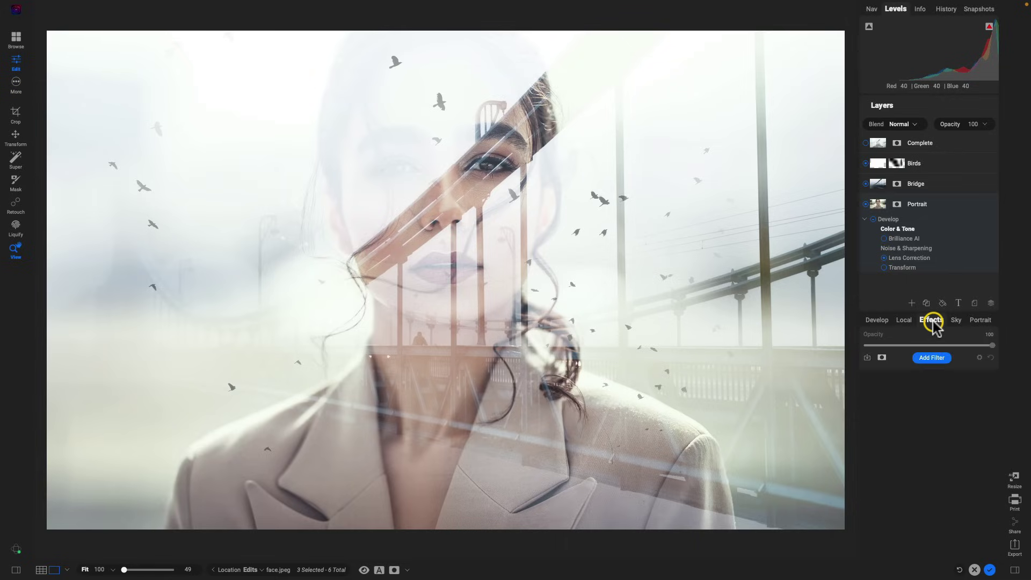
pyautogui.click(932, 359)
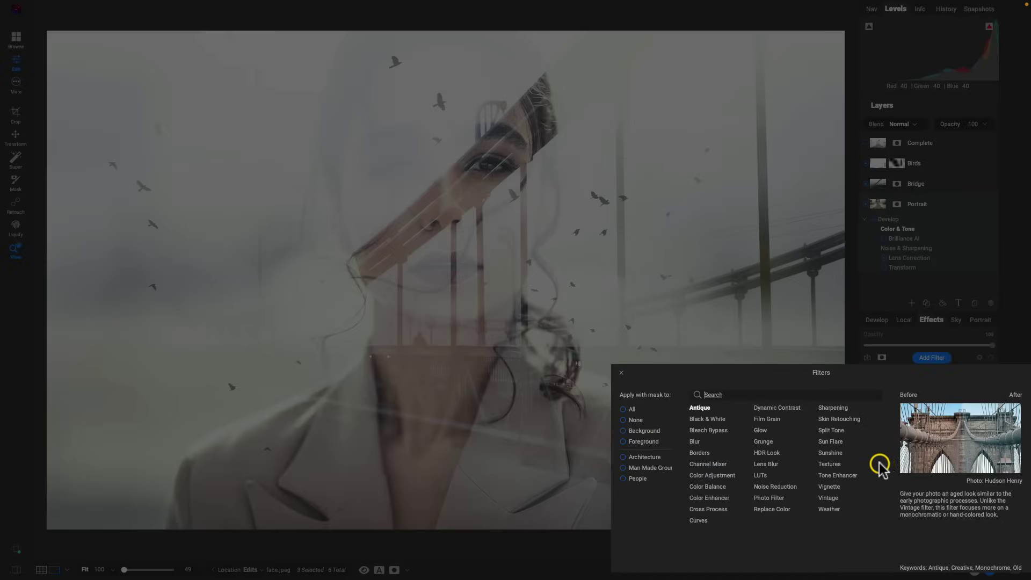
pyautogui.click(769, 498)
pyautogui.click(978, 434)
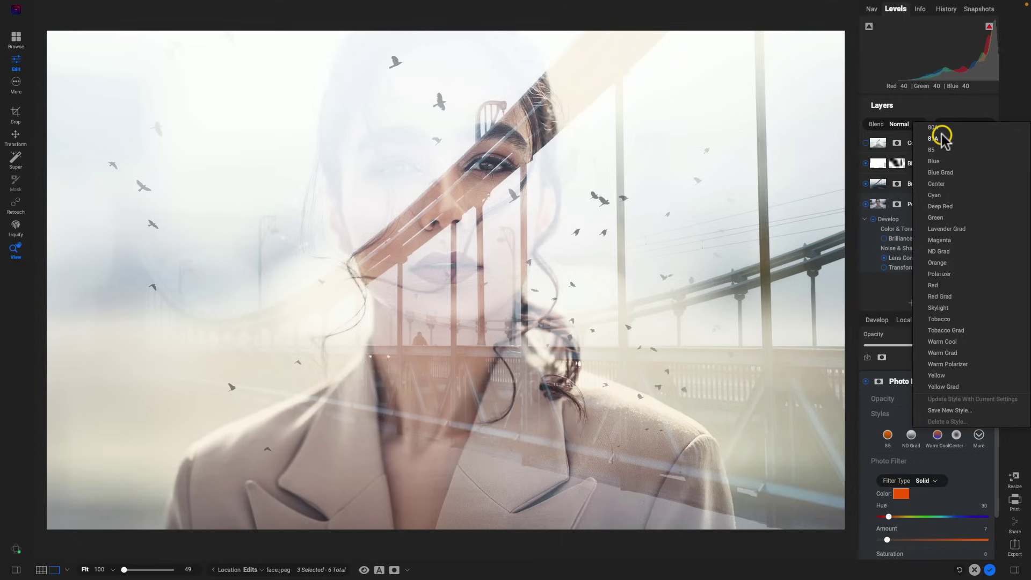
pyautogui.click(933, 141)
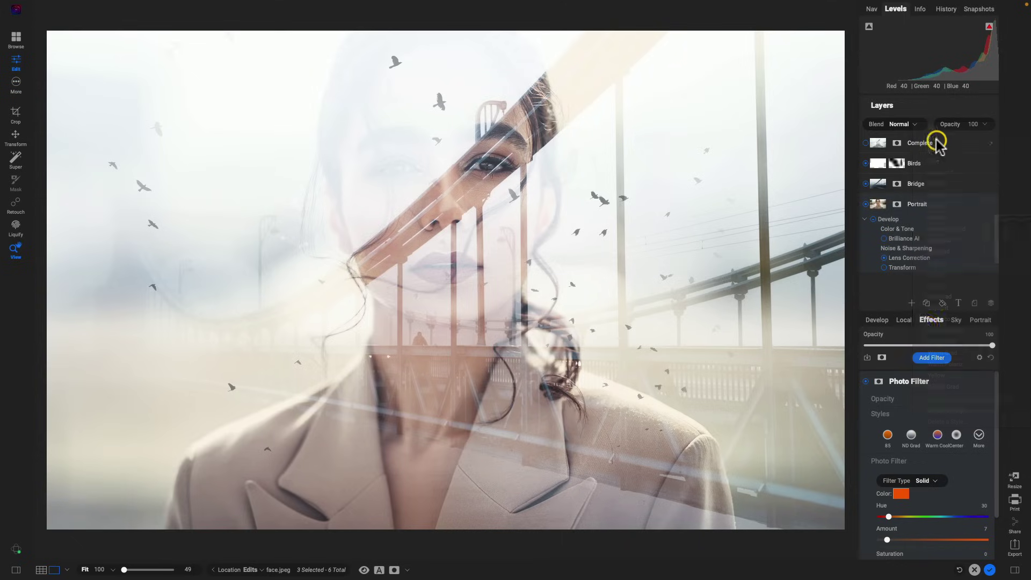
pyautogui.click(865, 381)
pyautogui.click(865, 382)
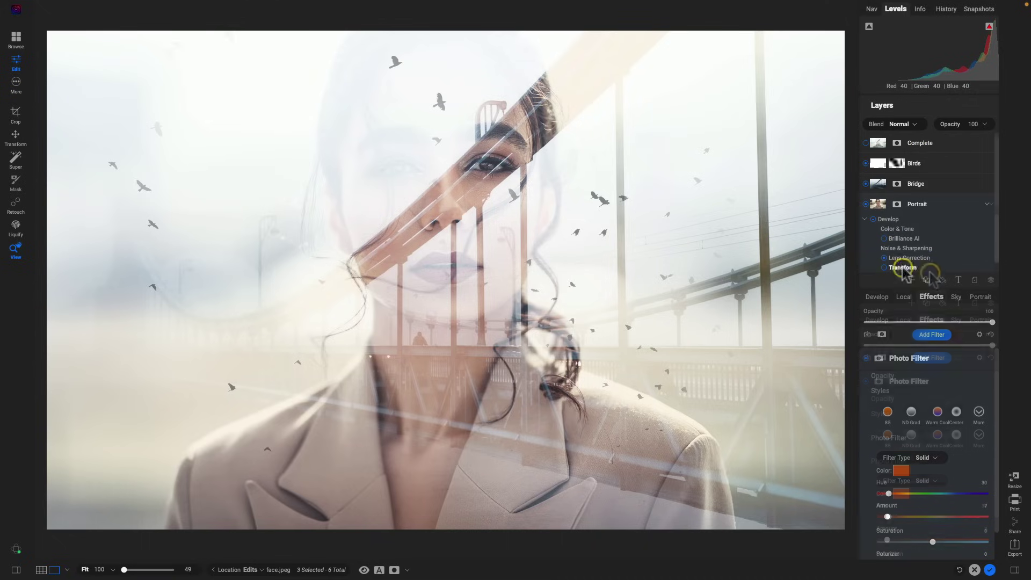
# Step: Expand the Portrait layer's Effects list and view its Color & Tone settings, followed by its Photo Filter settings
pyautogui.scroll(-1, 930, 236)
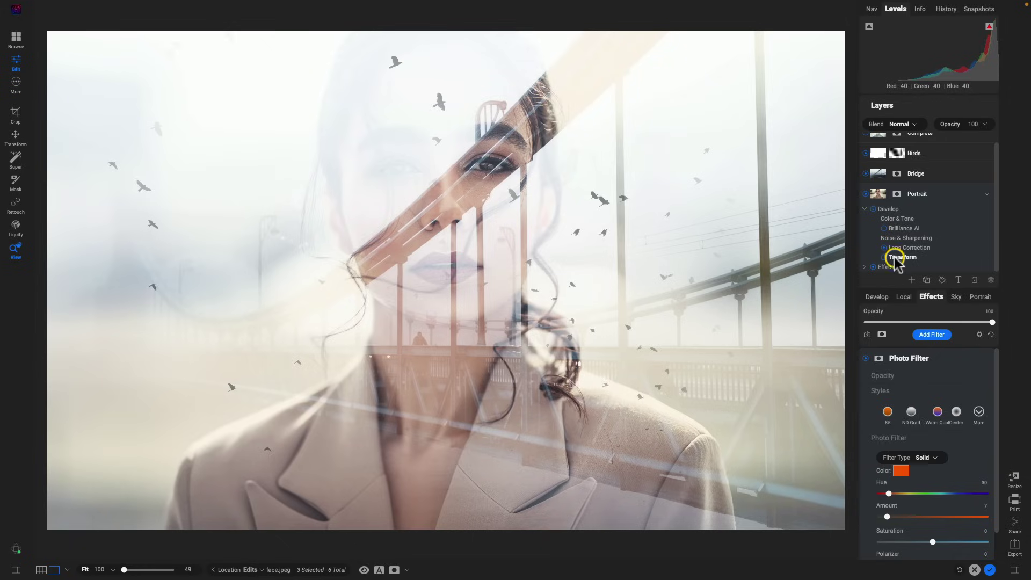
pyautogui.click(864, 267)
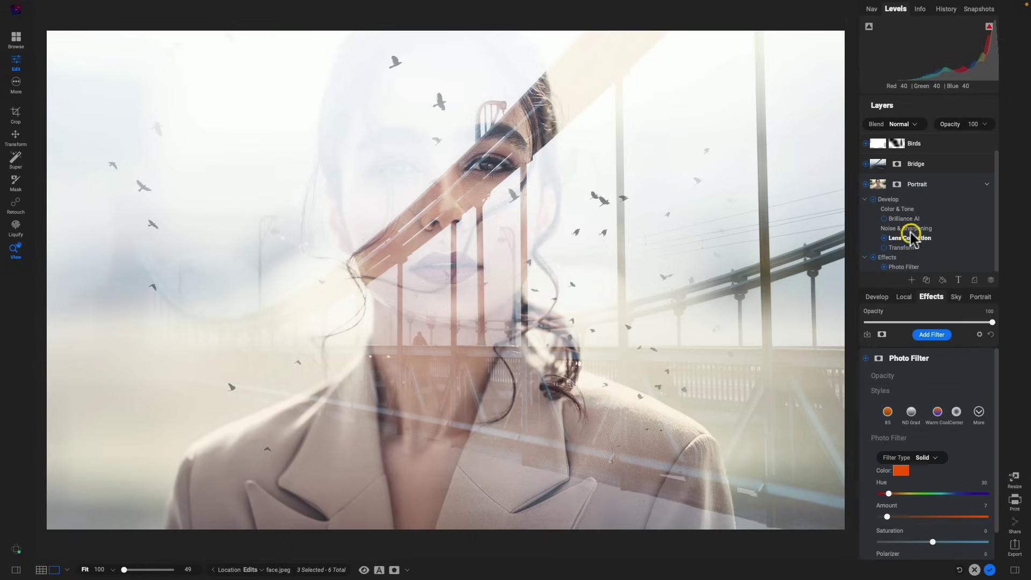
pyautogui.click(894, 209)
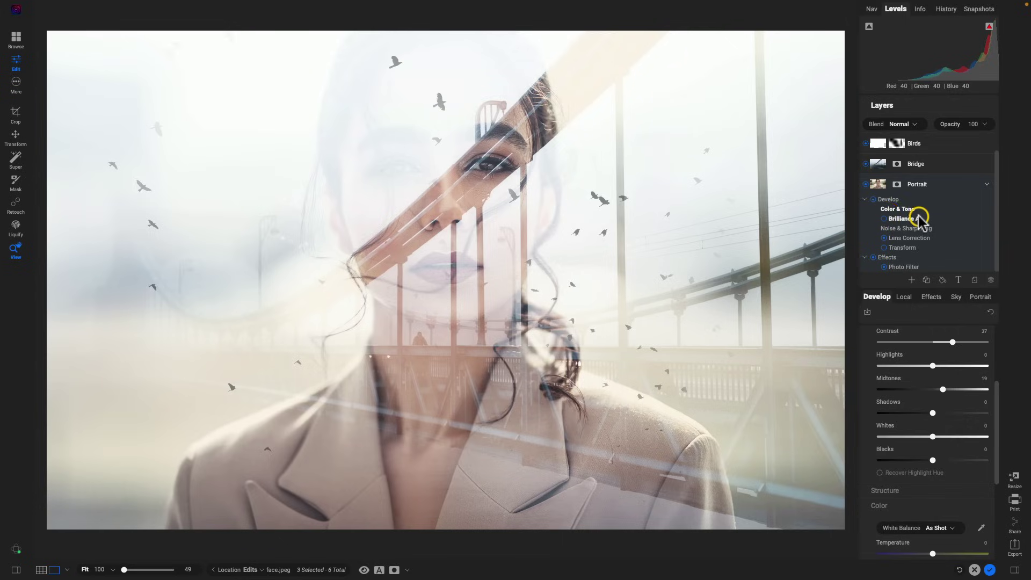
pyautogui.click(903, 267)
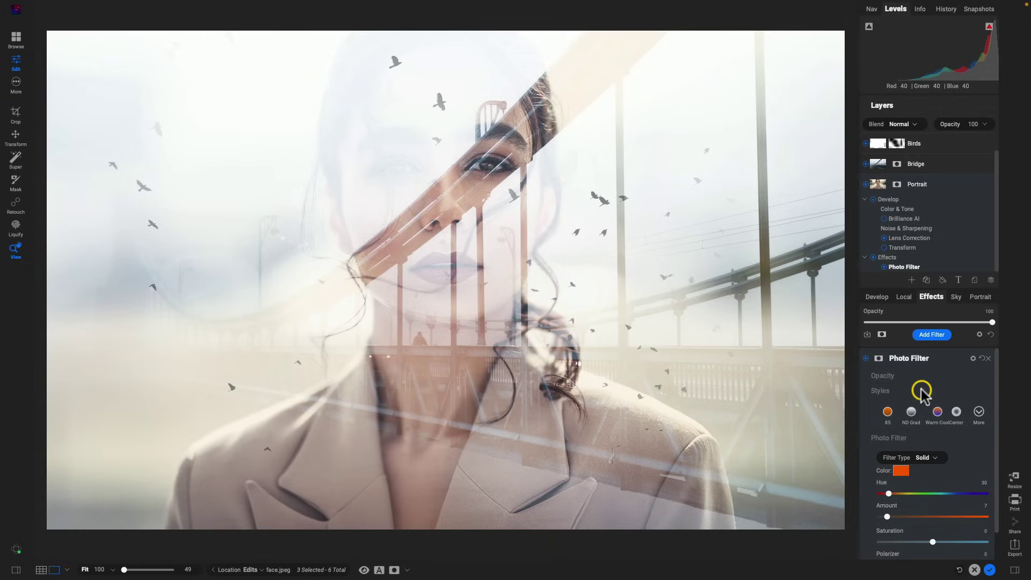
# Step: Try the Warm Cool style on the Photo Filter and replace it with Warm Polarizer
pyautogui.click(937, 412)
pyautogui.click(981, 413)
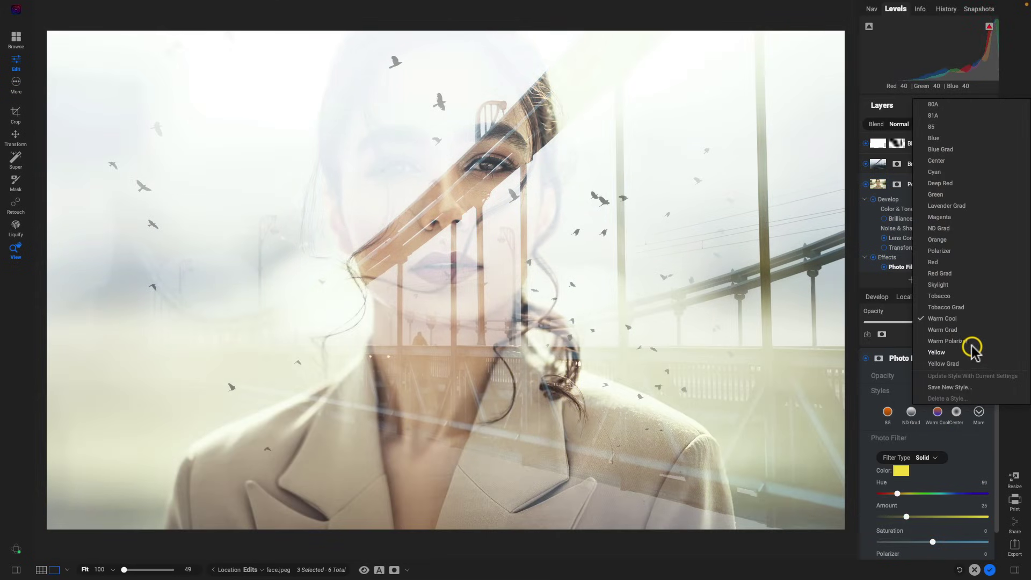
pyautogui.click(969, 342)
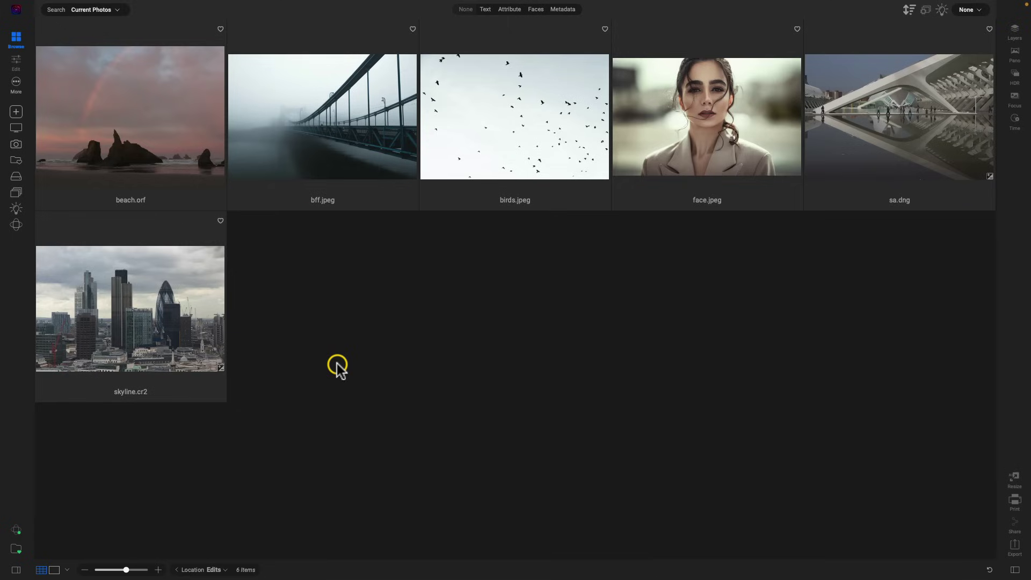
# Step: Open skyline.cr2 in the single-photo view and show its photo information and Brilliance AI options
pyautogui.click(156, 335)
pyautogui.press('Return')
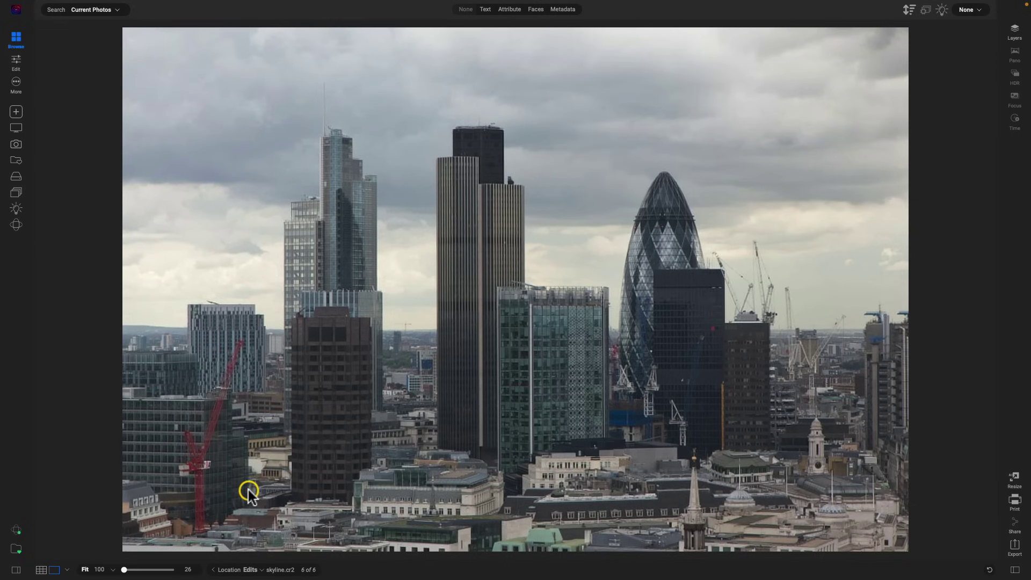
pyautogui.click(1020, 565)
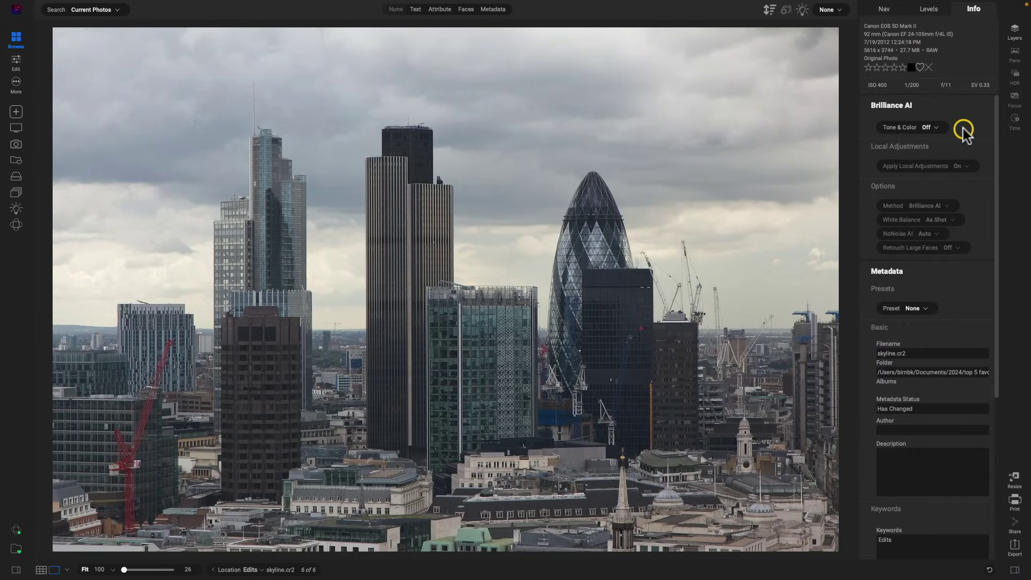
# Step: Collapse the Metadata section and turn on Brilliance AI's Tone & Color for the skyline photo
pyautogui.click(929, 108)
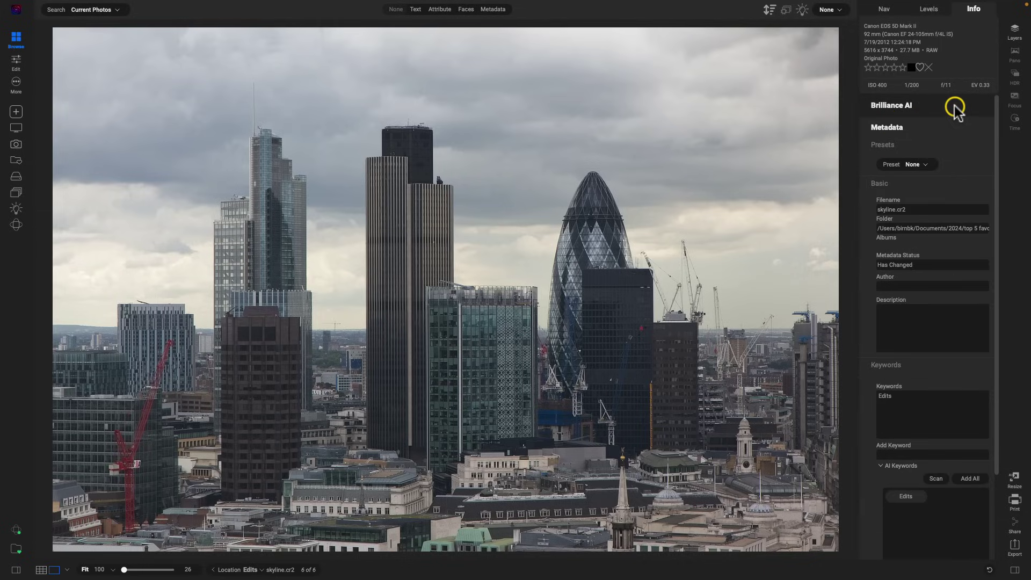
pyautogui.click(929, 106)
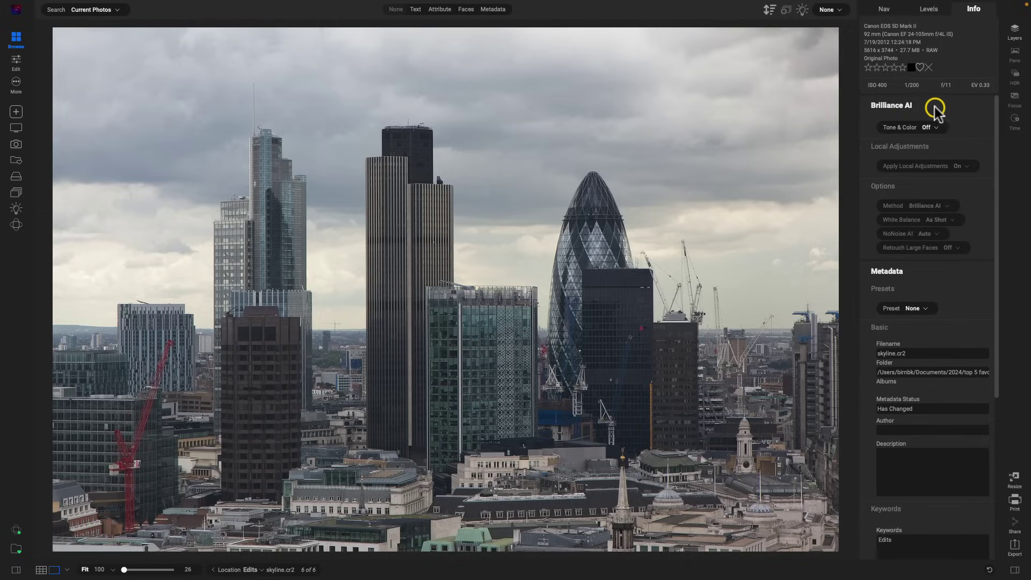
pyautogui.click(934, 272)
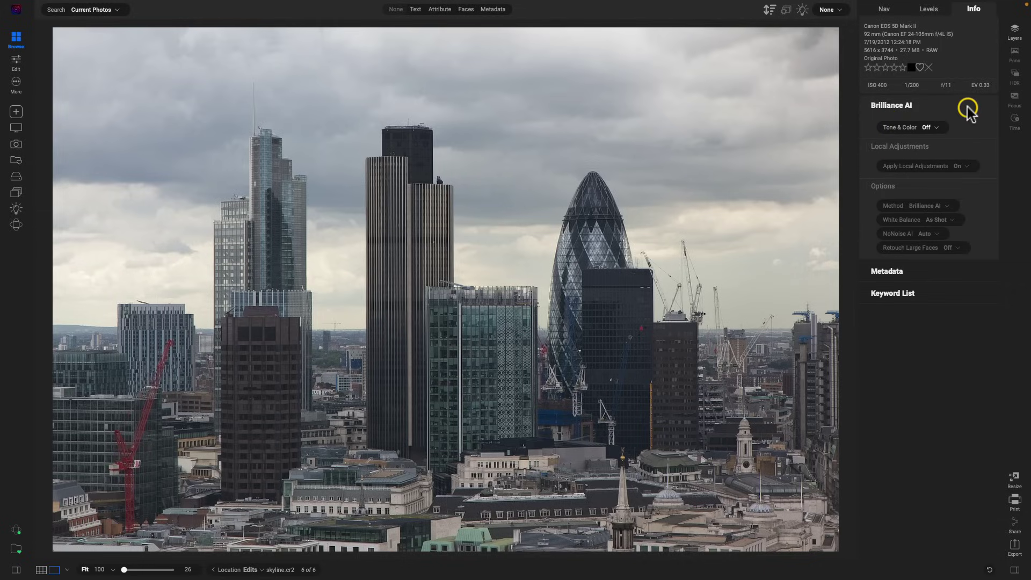
pyautogui.click(938, 128)
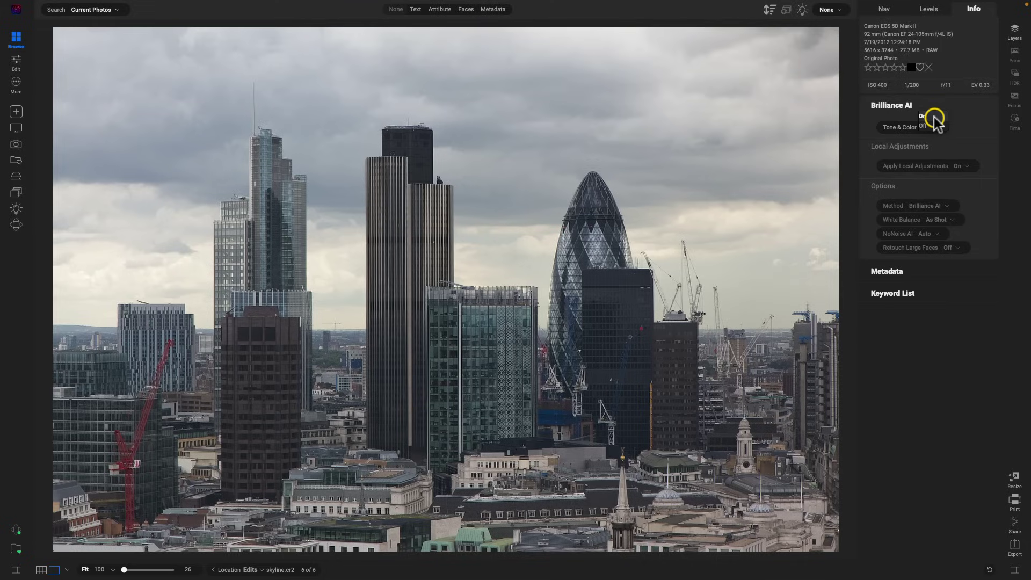
pyautogui.click(927, 117)
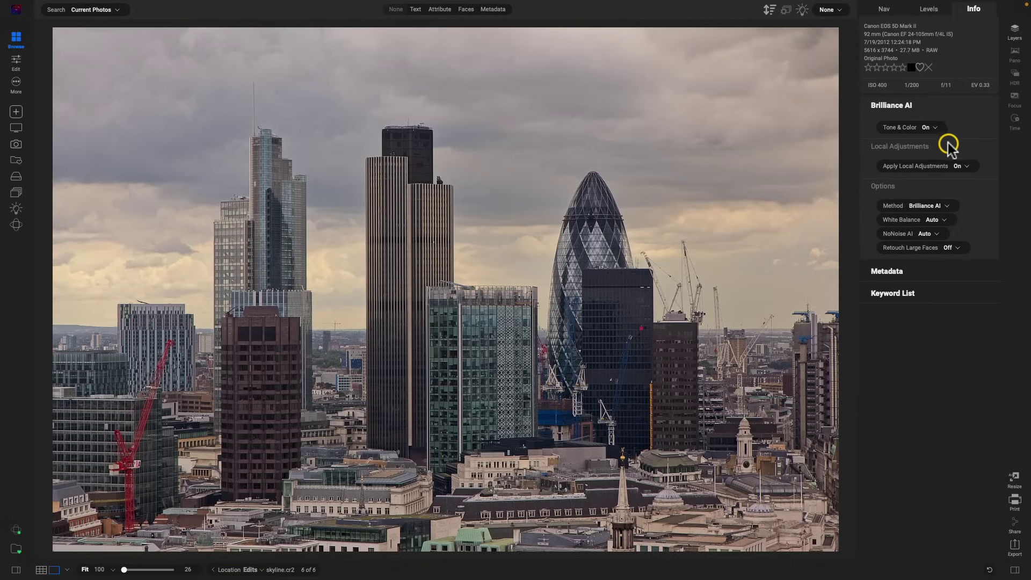
# Step: Bring the skyline photo into Edit, shrink the layer list, collapse Tone & Color and expand the Brilliance AI settings
pyautogui.click(19, 61)
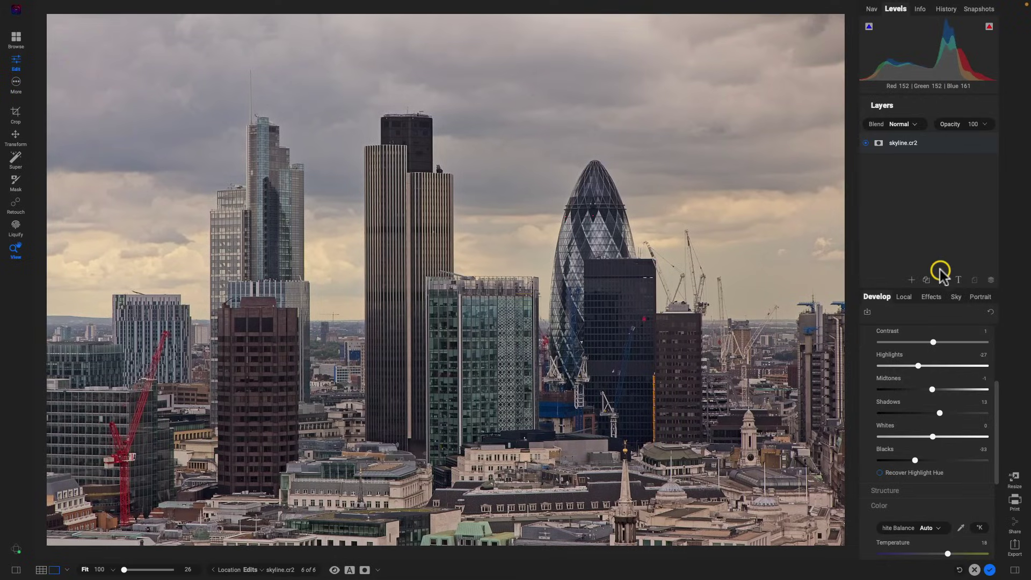
pyautogui.moveTo(933, 285); pyautogui.dragTo(929, 181)
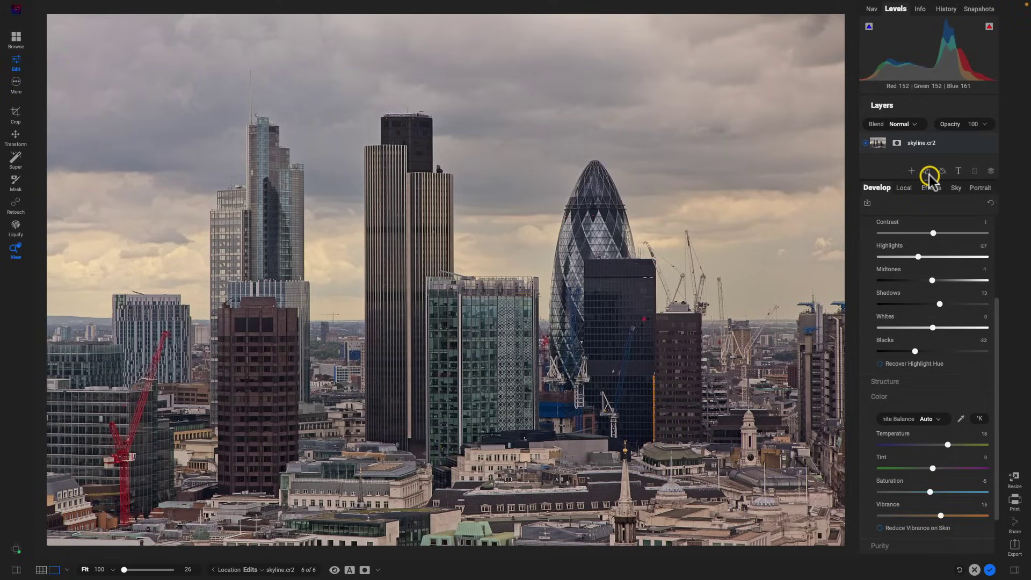
pyautogui.scroll(4, 943, 315)
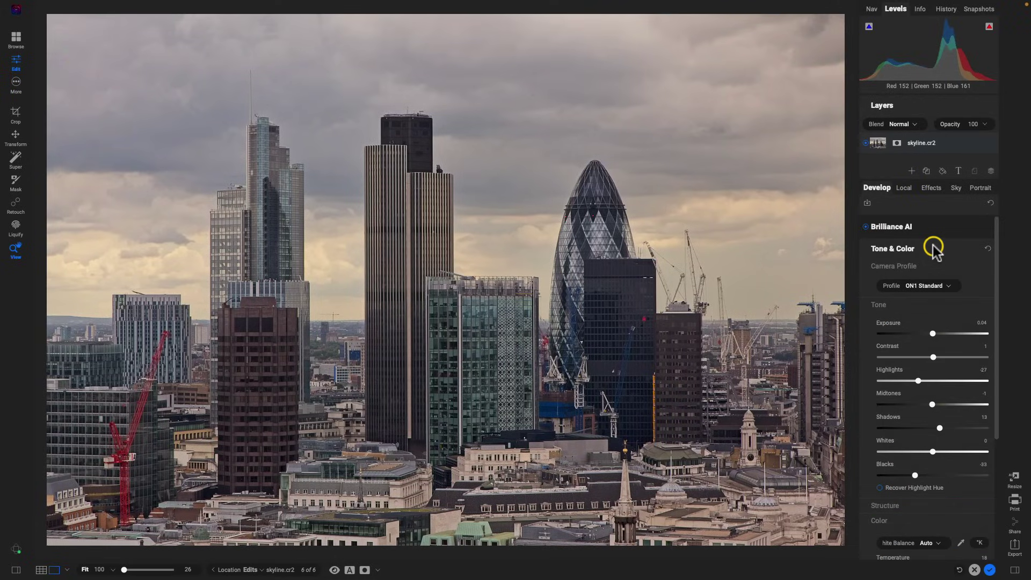
pyautogui.click(933, 249)
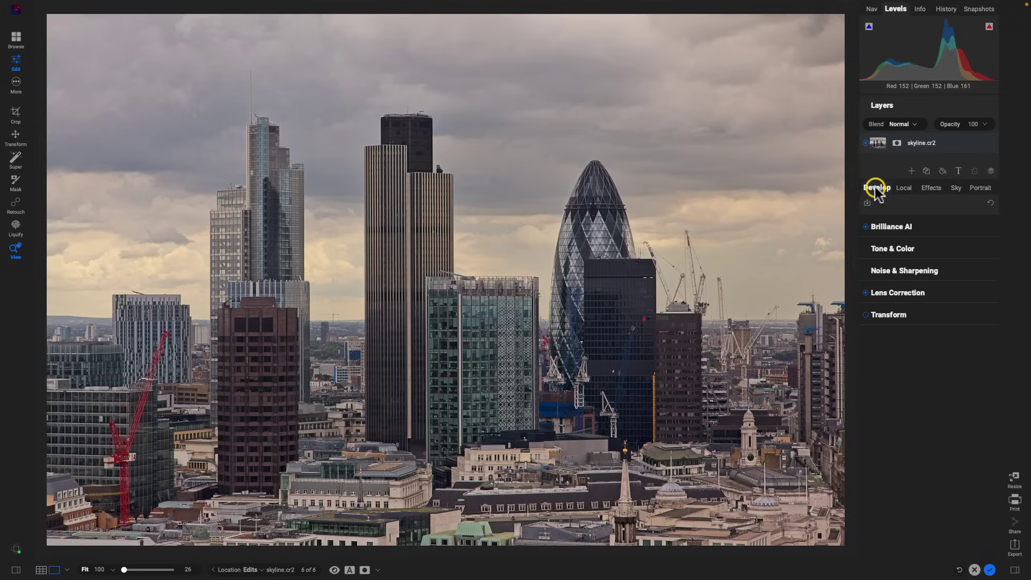
pyautogui.click(932, 227)
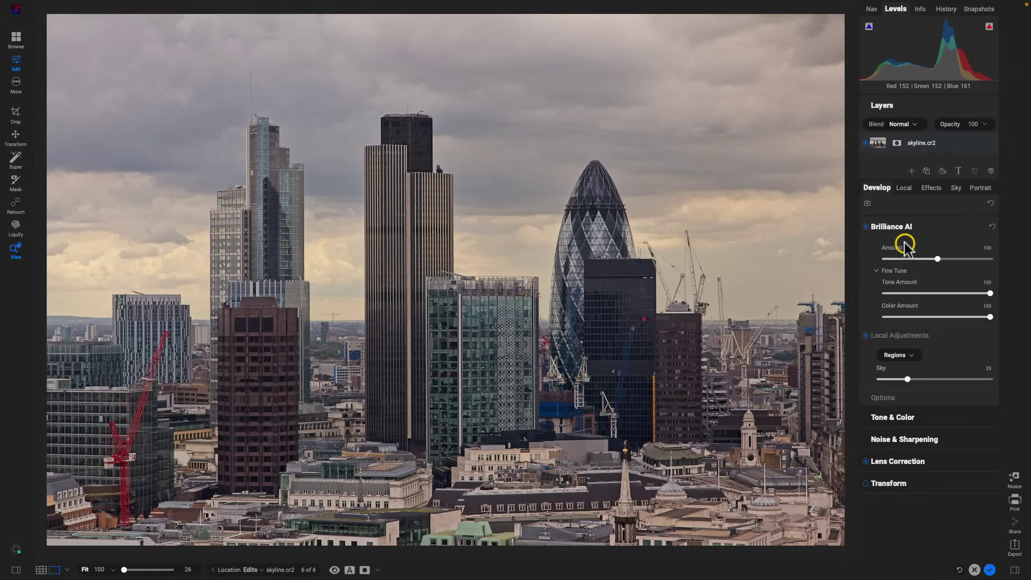
# Step: Set the Brilliance AI amount to 167 and, under Fine Tune, the color amount to 63
pyautogui.moveTo(938, 259); pyautogui.dragTo(973, 265)
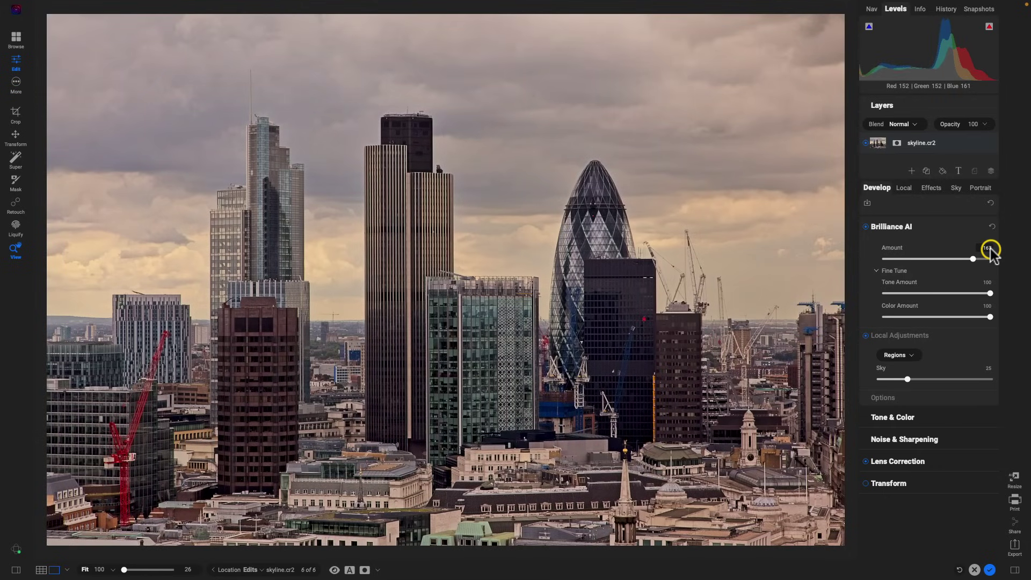
pyautogui.click(876, 272)
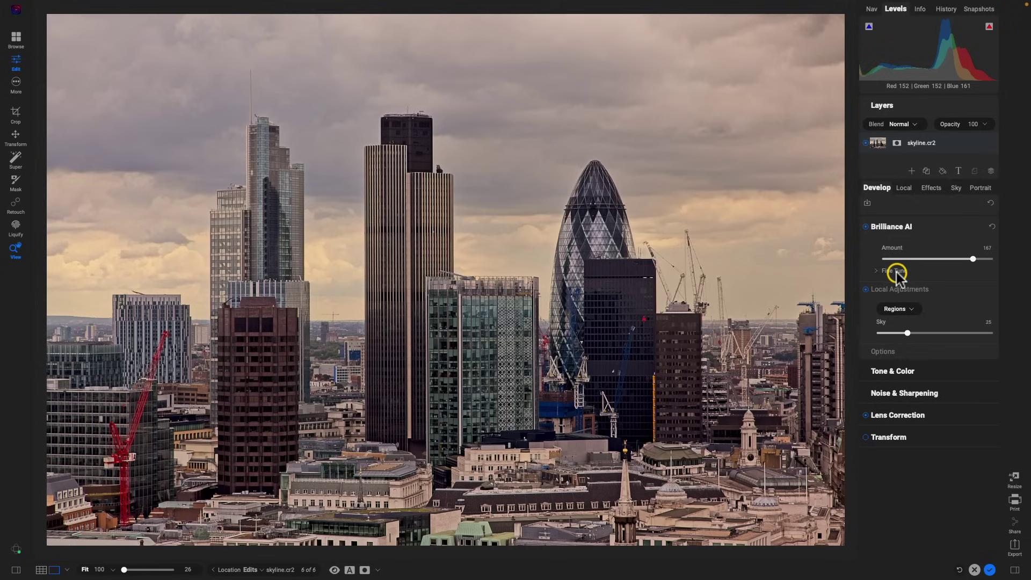
pyautogui.click(876, 271)
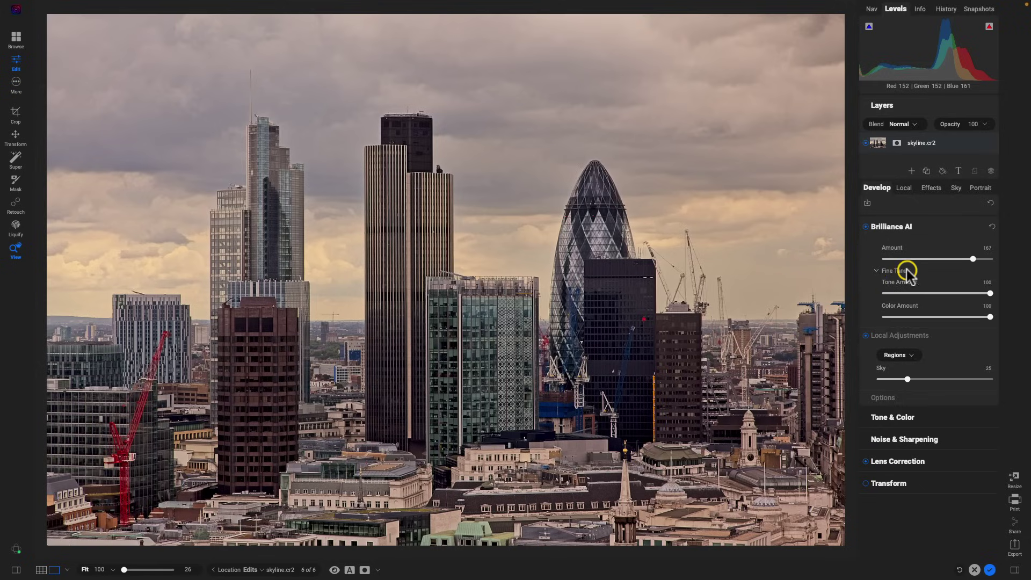
pyautogui.click(876, 271)
pyautogui.click(876, 271)
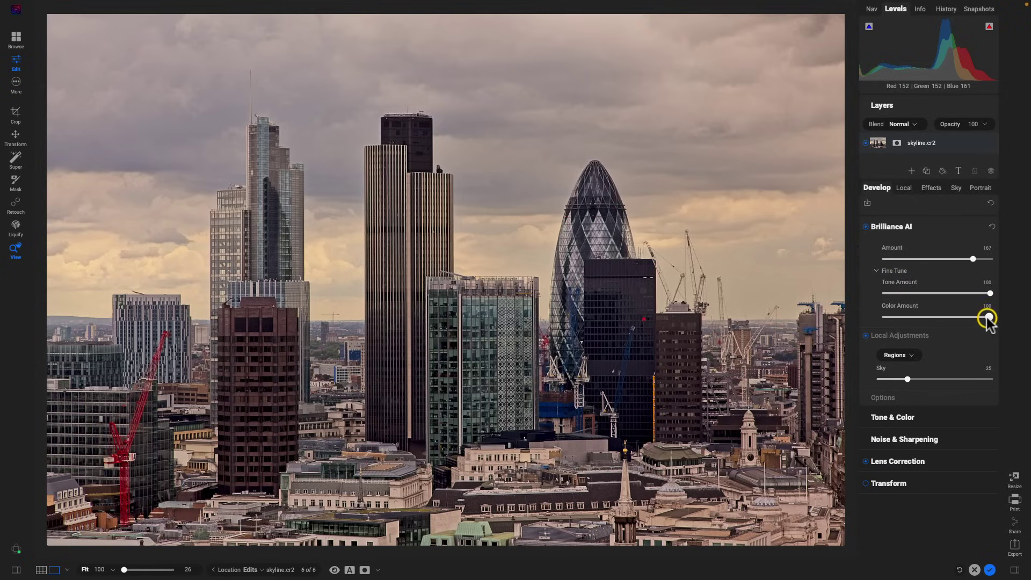
pyautogui.moveTo(988, 318); pyautogui.dragTo(953, 323)
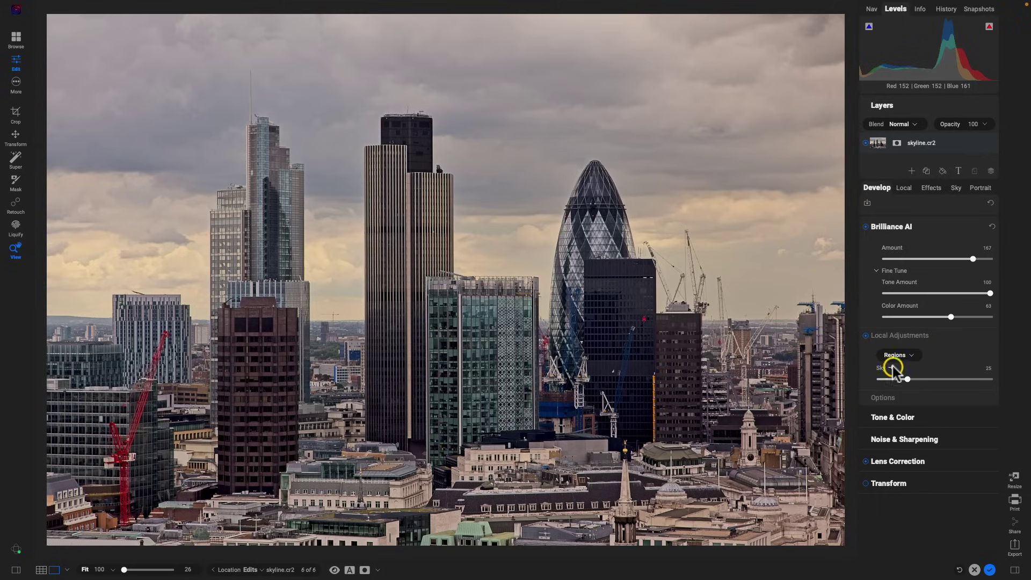
# Step: Add Architecture to the Brilliance AI local adjustment regions alongside Sky
pyautogui.click(911, 356)
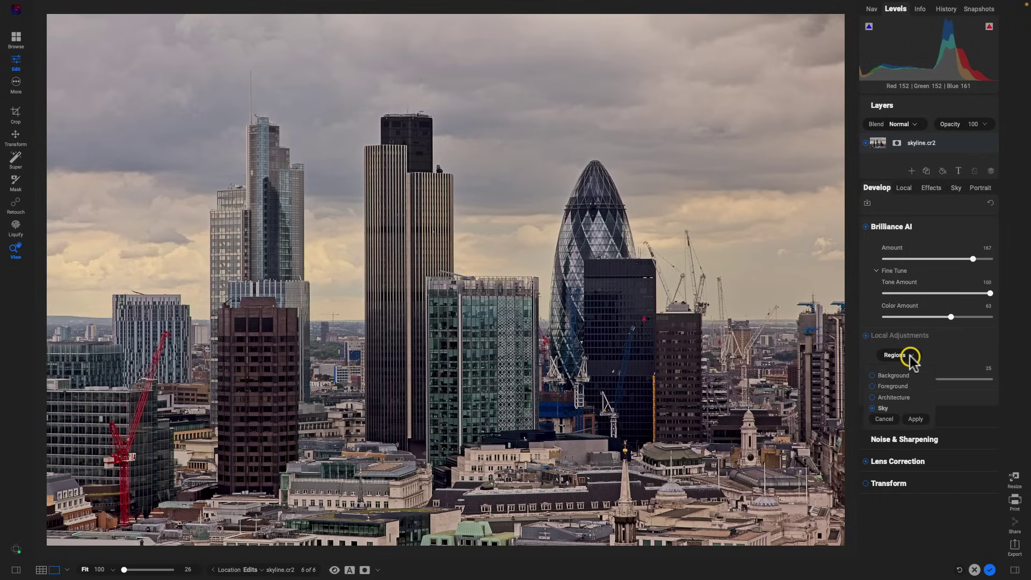
pyautogui.click(873, 397)
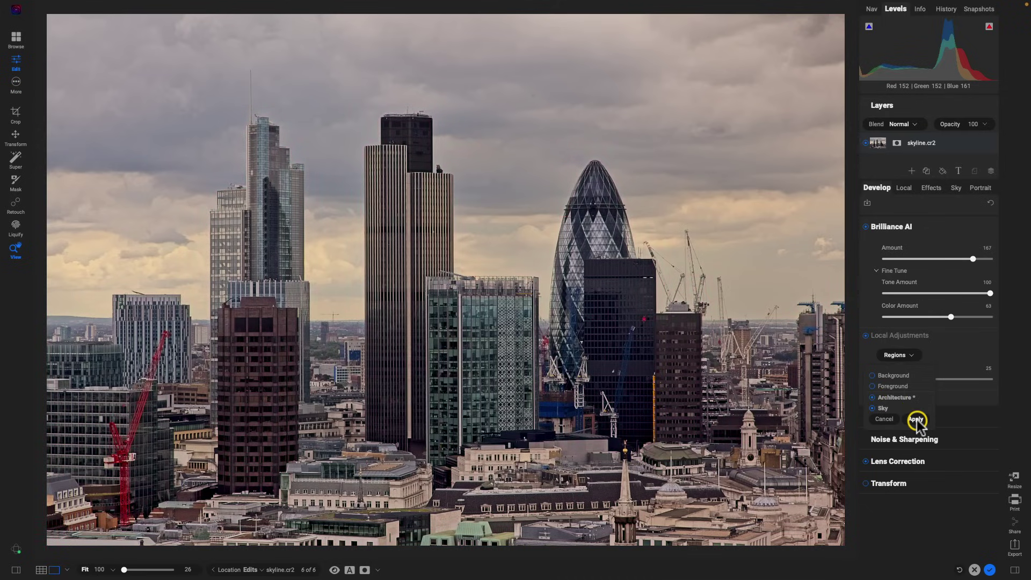
pyautogui.click(916, 420)
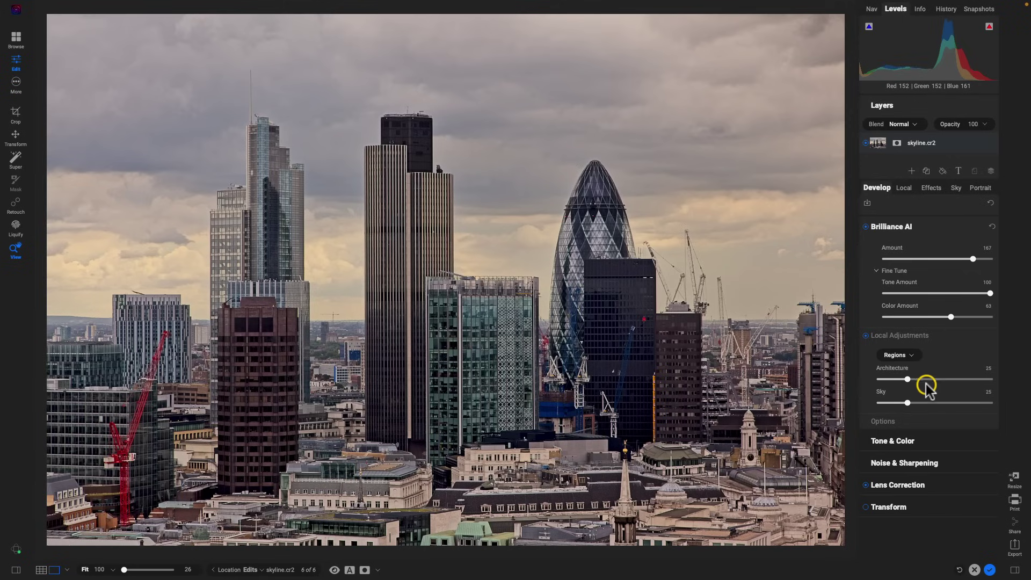
# Step: Set the Brilliance AI Architecture adjustment to 63, and refine its Sky local adjustment with contrast 23 and whites 12
pyautogui.click(908, 379)
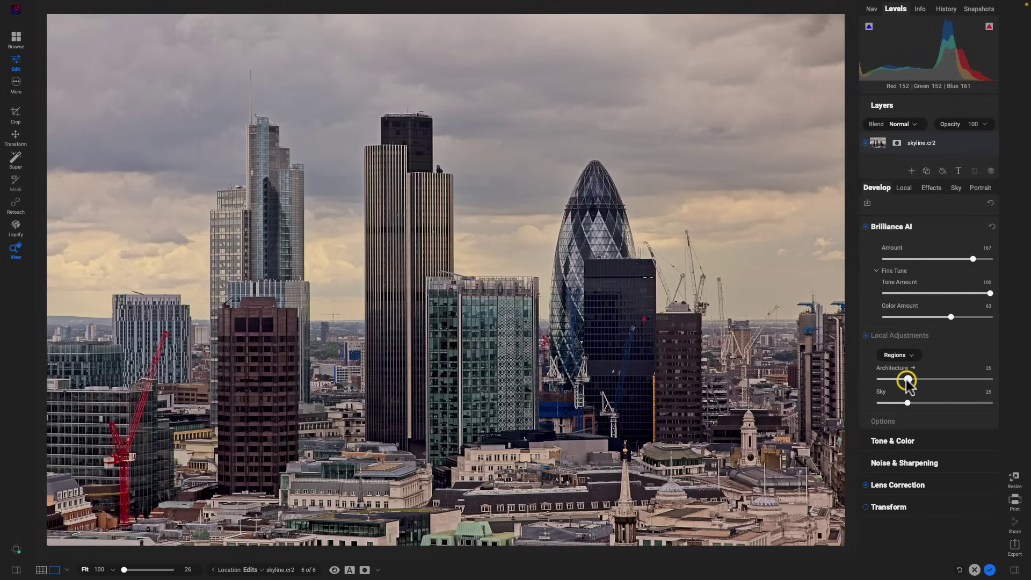
pyautogui.moveTo(907, 379); pyautogui.dragTo(946, 392)
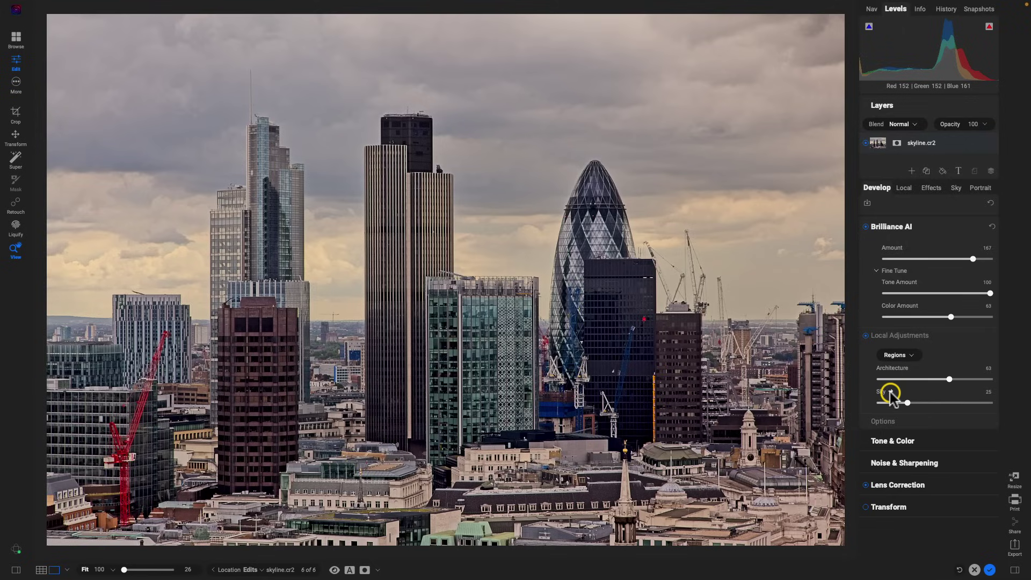
pyautogui.click(892, 392)
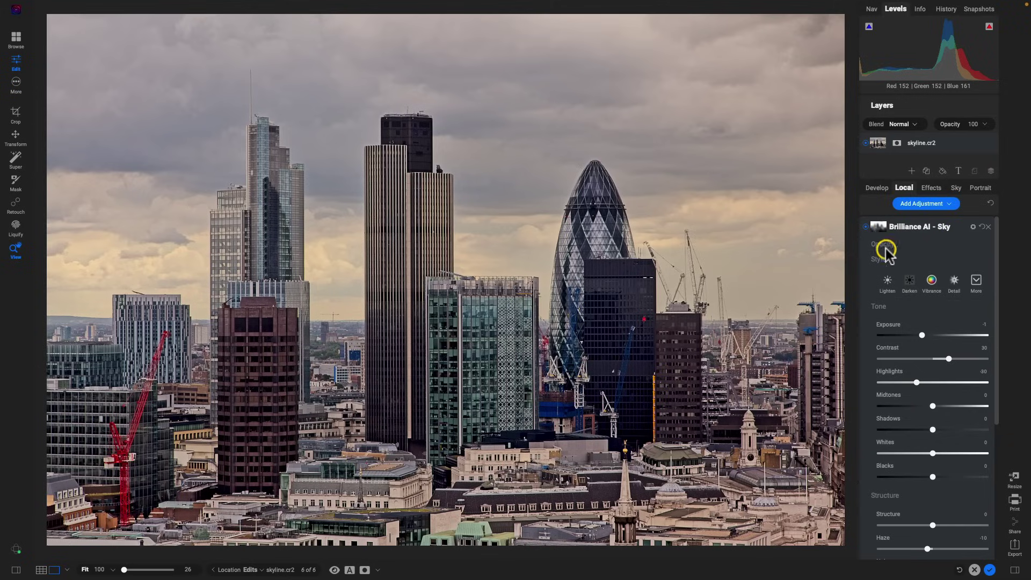
pyautogui.moveTo(947, 358)
pyautogui.mouseDown()
pyautogui.moveTo(895, 359)
pyautogui.moveTo(983, 358)
pyautogui.moveTo(913, 359)
pyautogui.moveTo(943, 356)
pyautogui.mouseUp()
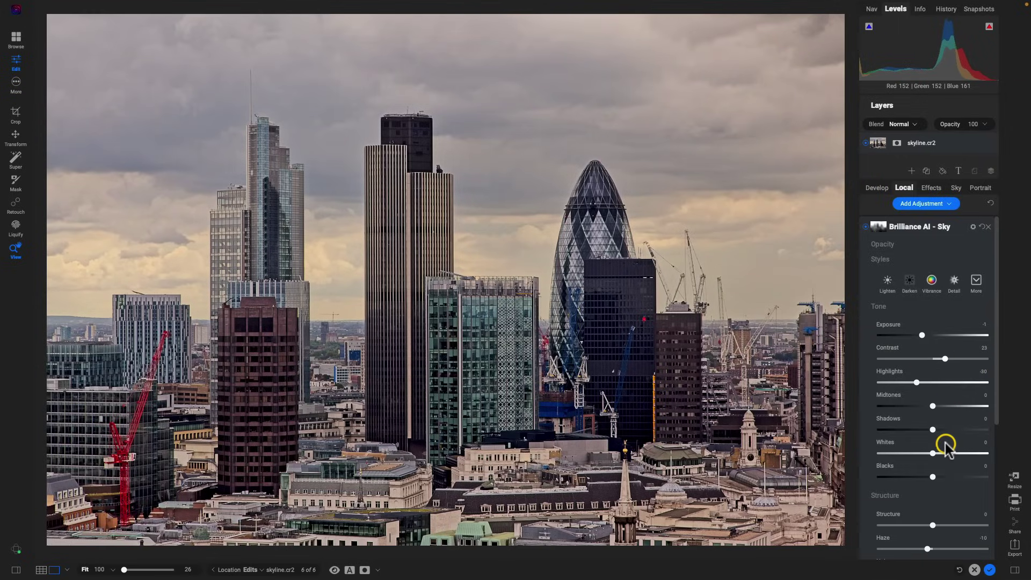
pyautogui.moveTo(933, 452)
pyautogui.mouseDown()
pyautogui.moveTo(953, 453)
pyautogui.moveTo(938, 453)
pyautogui.mouseUp()
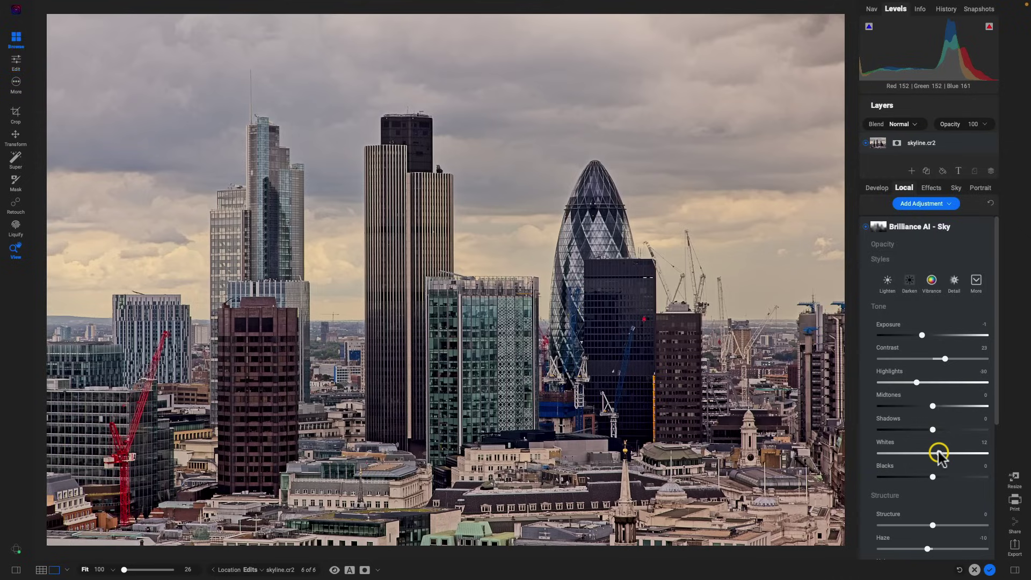
# Step: Return to the Browse grid and turn on Brilliance AI's Tone & Color for bff.jpeg, face.jpeg, sa.dng and skyline.cr2 together
pyautogui.hotkey('ctrl', '1')
pyautogui.press('g')
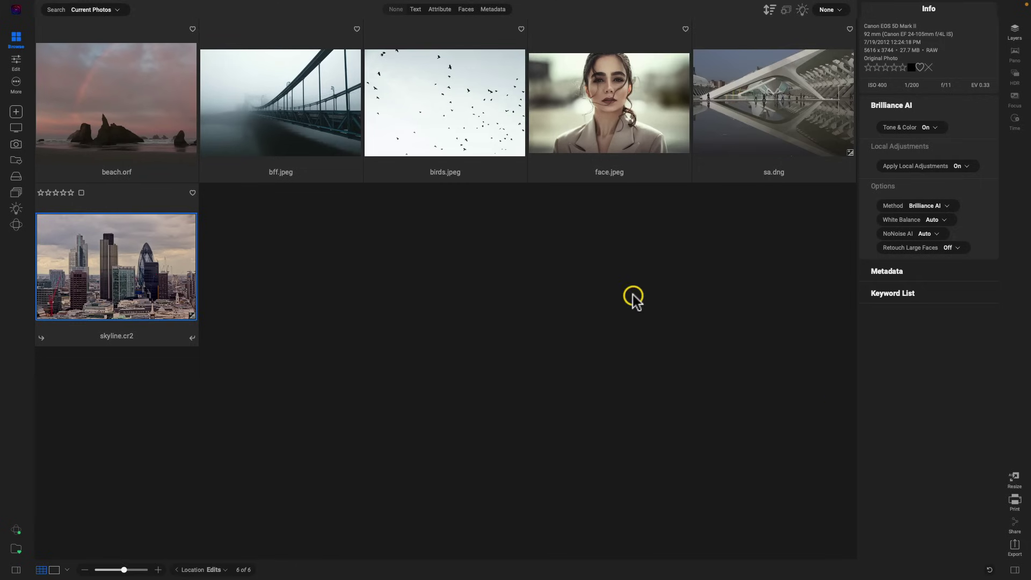
pyautogui.click(616, 102)
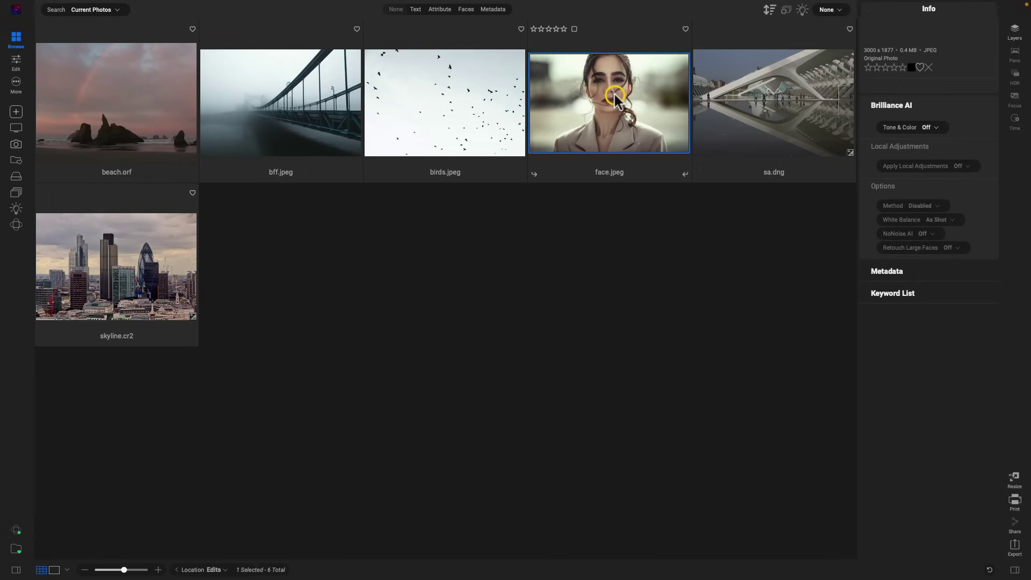
pyautogui.keyDown('shift'); pyautogui.click(760, 107); pyautogui.keyUp('shift')
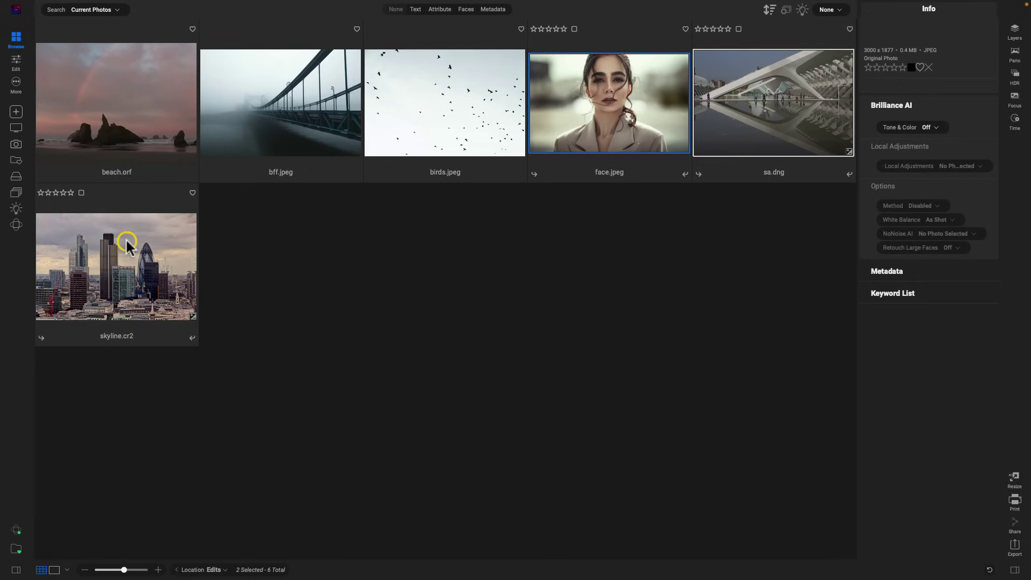
pyautogui.keyDown('shift'); pyautogui.click(112, 264); pyautogui.keyUp('shift')
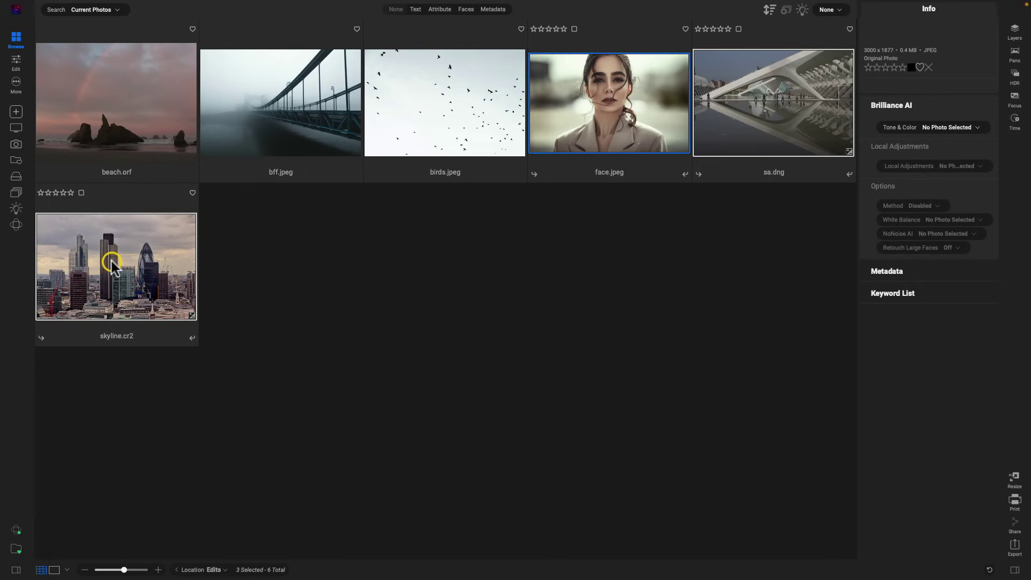
pyautogui.keyDown('shift'); pyautogui.click(296, 123); pyautogui.keyUp('shift')
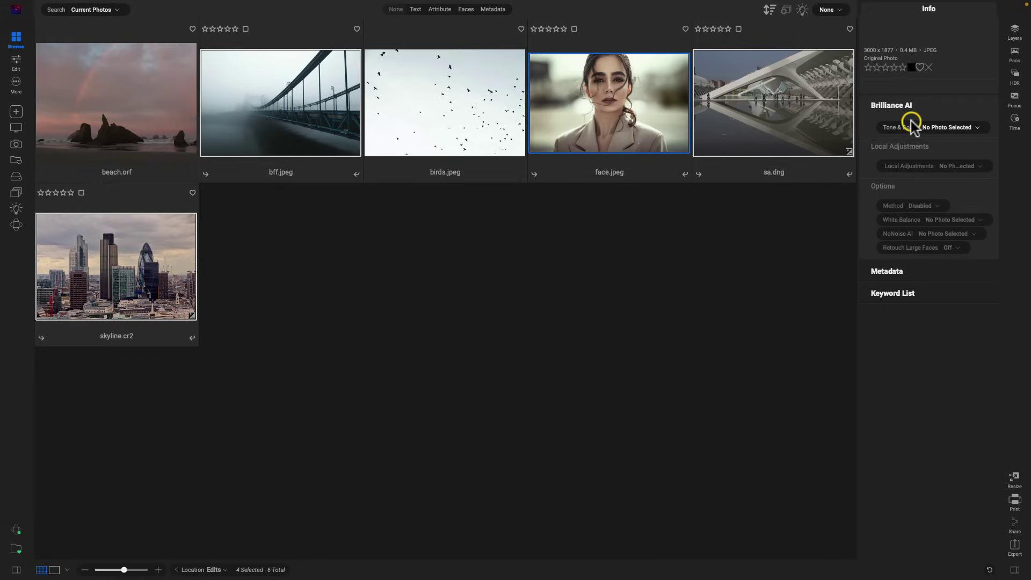
pyautogui.click(977, 128)
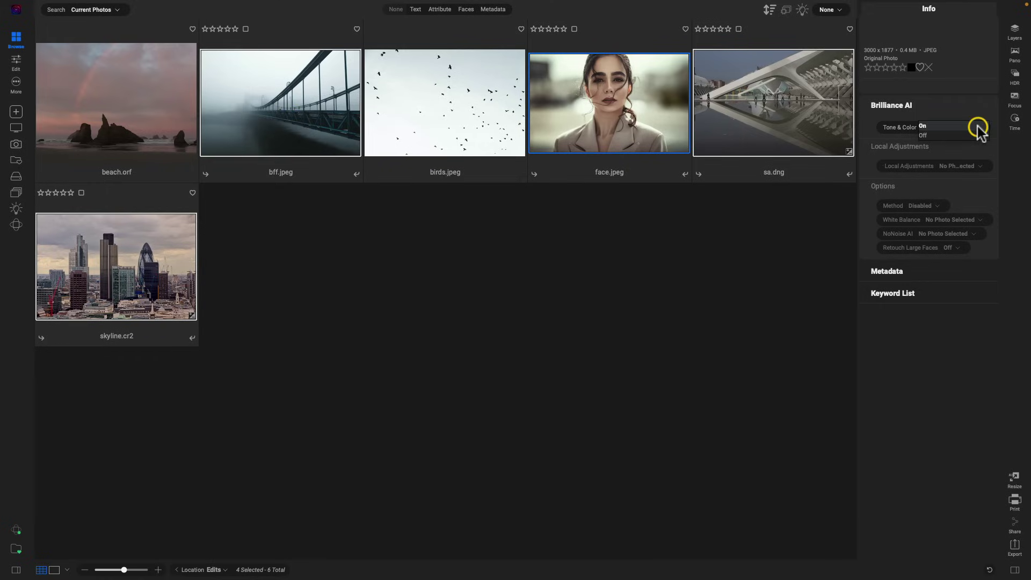
pyautogui.click(928, 127)
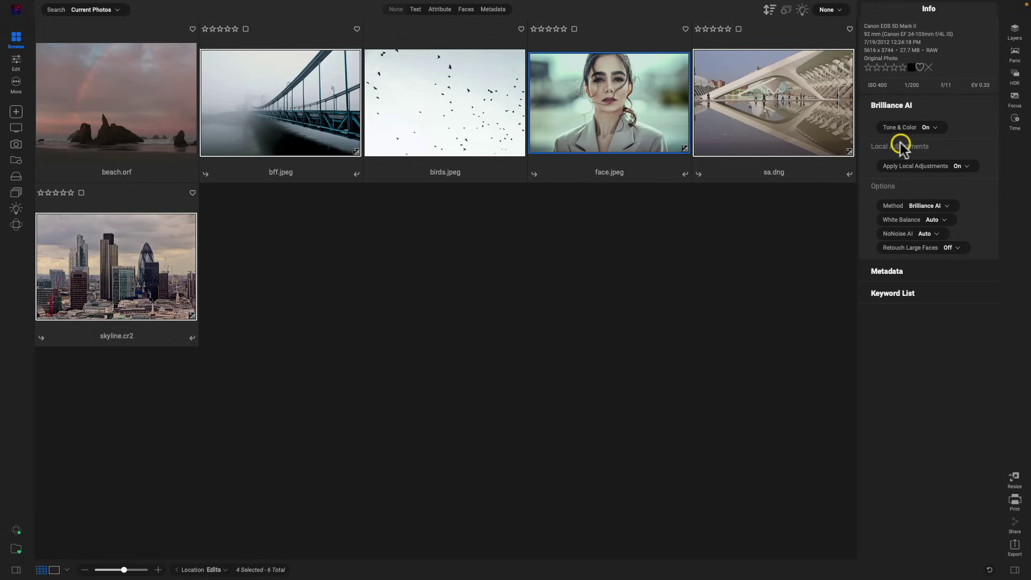
pyautogui.click(708, 317)
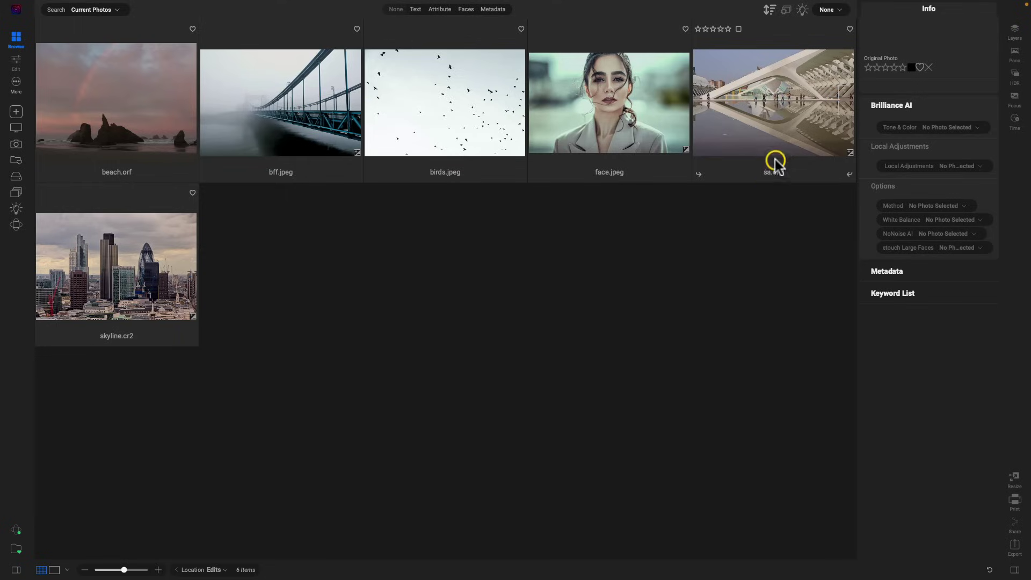
# Step: Show sa.dng in the single-photo view and reset all its settings to the unedited state
pyautogui.click(774, 136)
pyautogui.doubleClick(775, 136)
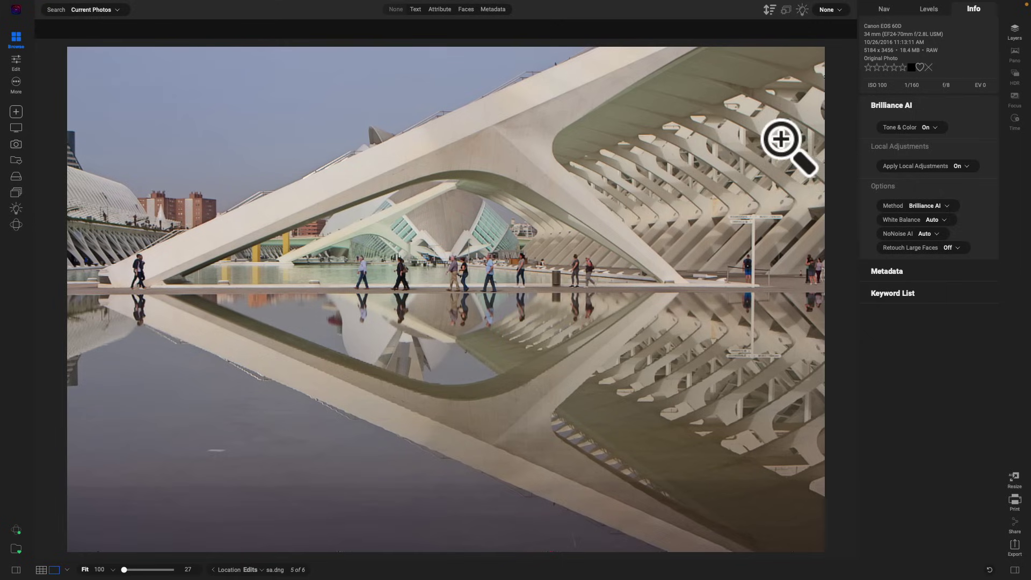
pyautogui.click(990, 571)
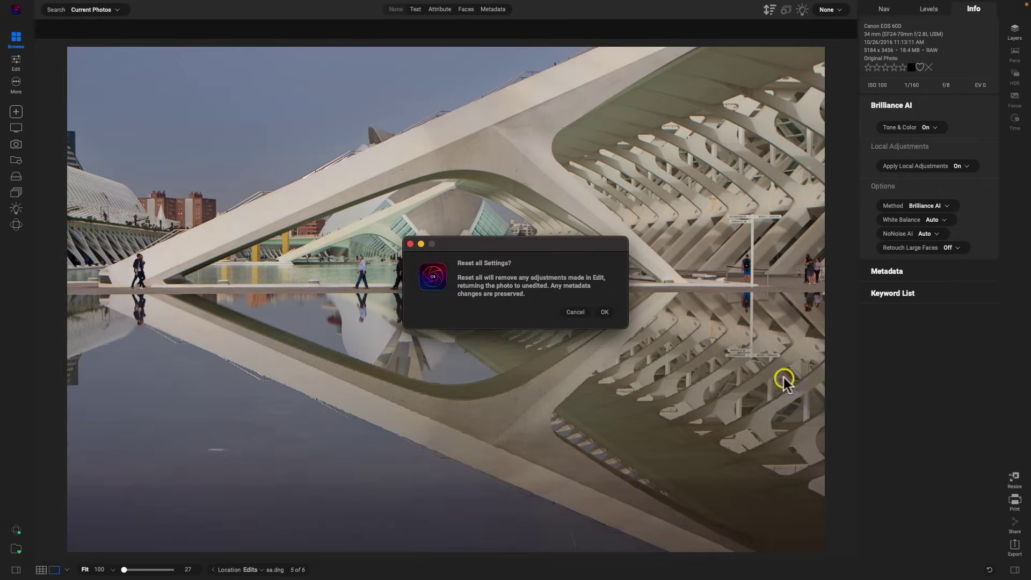
pyautogui.click(601, 316)
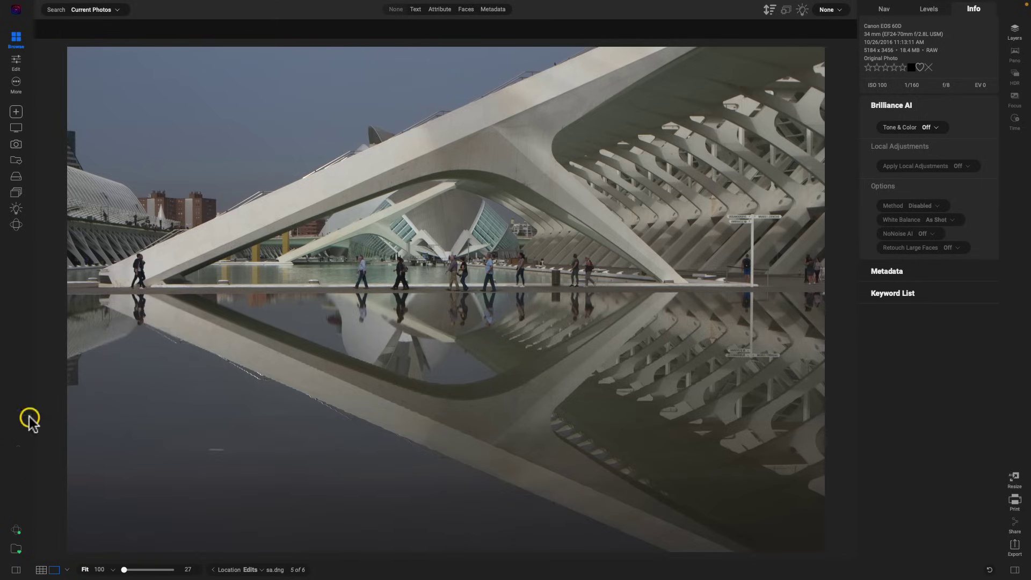
# Step: Bring sa.dng into Edit and set its Tone & Color midtones to 21 and contrast to 19
pyautogui.click(16, 62)
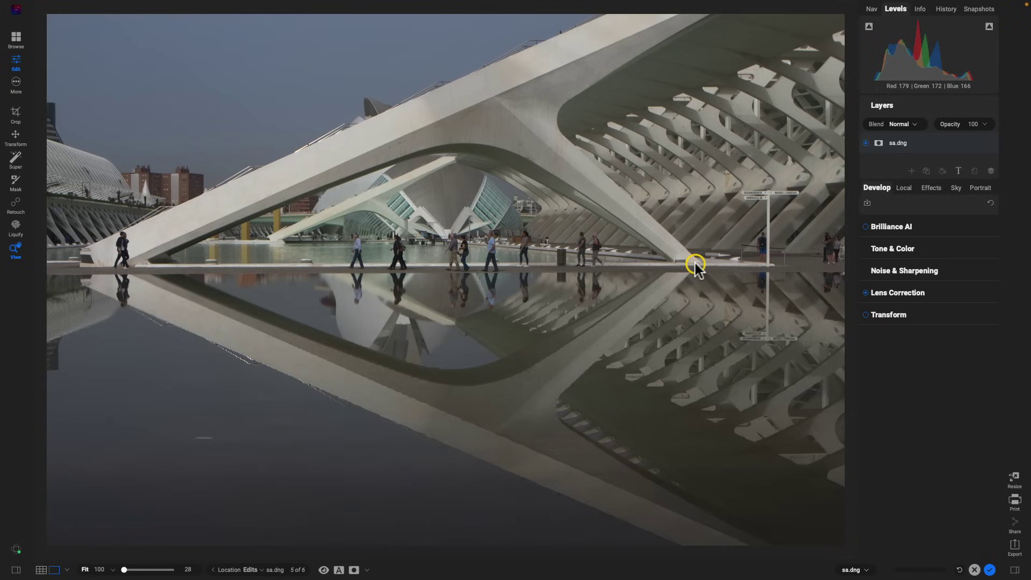
pyautogui.click(938, 248)
pyautogui.moveTo(932, 404); pyautogui.dragTo(944, 407)
pyautogui.moveTo(934, 360); pyautogui.dragTo(944, 358)
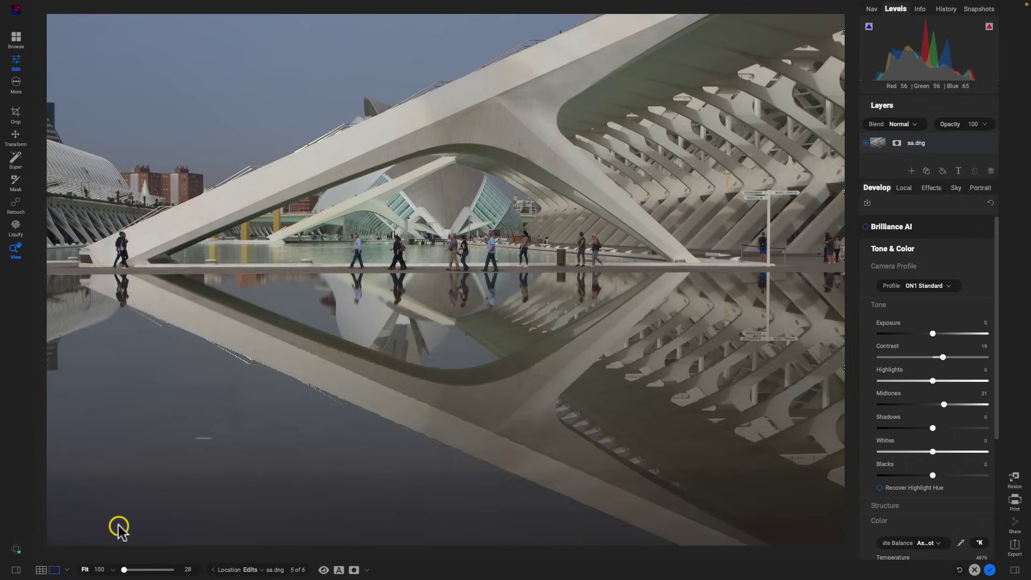
# Step: Show the presets, check My Style in the AI Style Advisor and bring up its ON1 Team suggestions
pyautogui.click(16, 570)
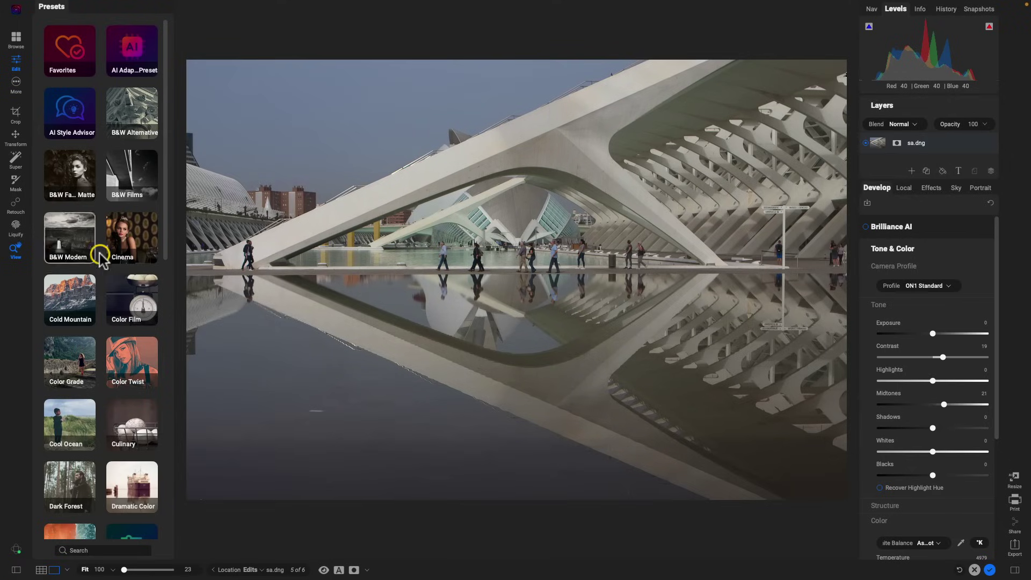
pyautogui.click(68, 125)
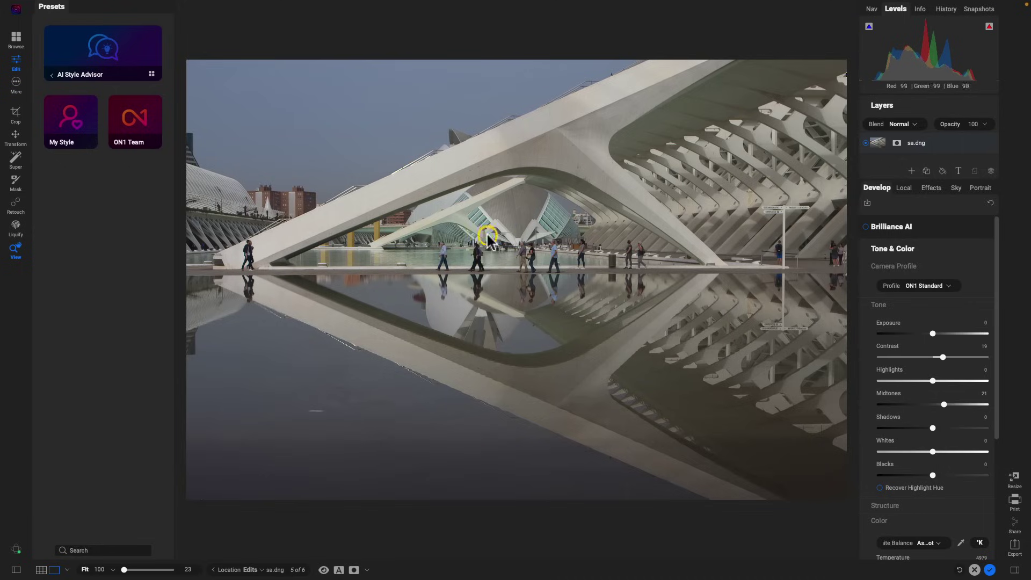
pyautogui.click(70, 122)
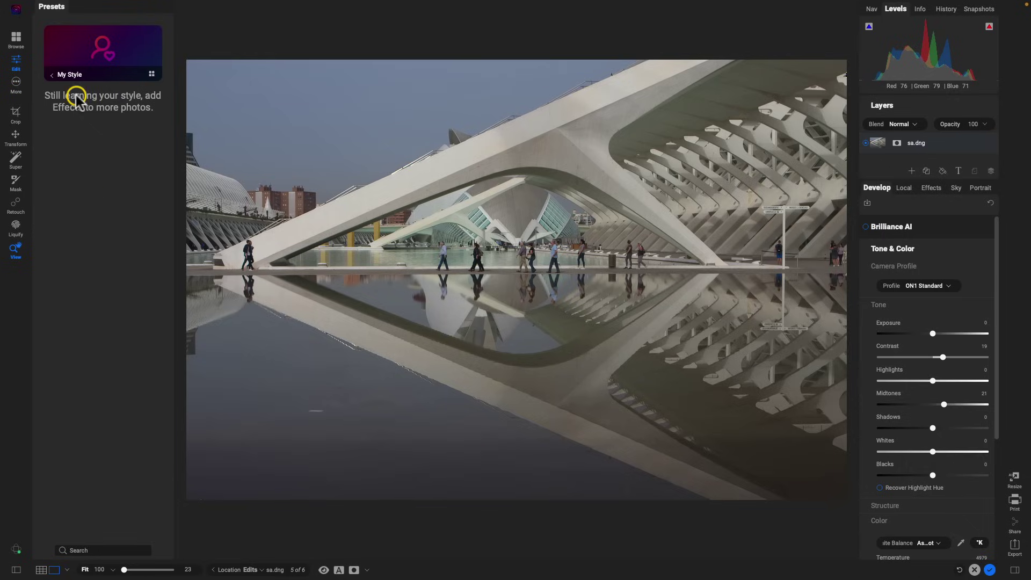
pyautogui.click(52, 77)
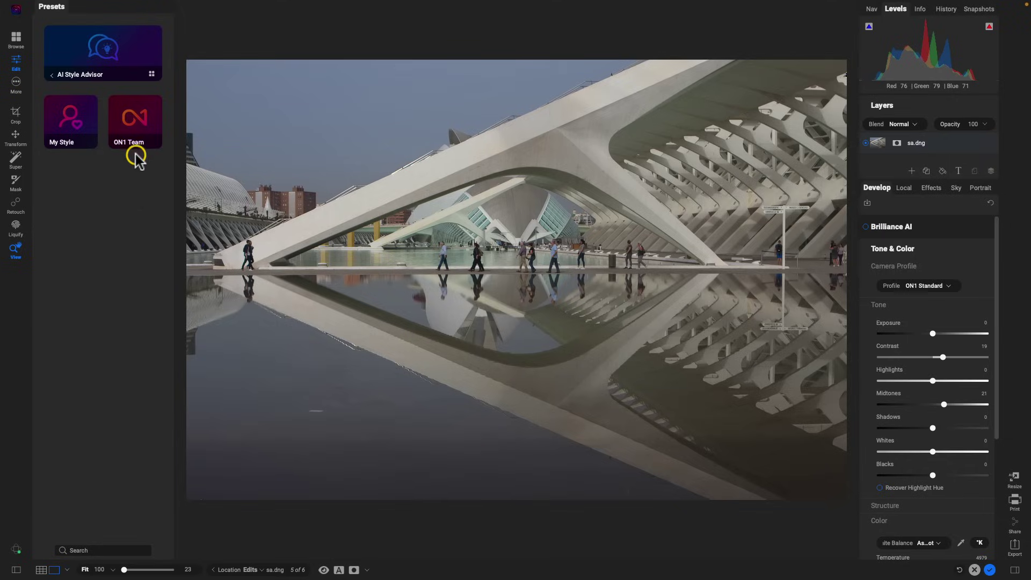
pyautogui.click(136, 137)
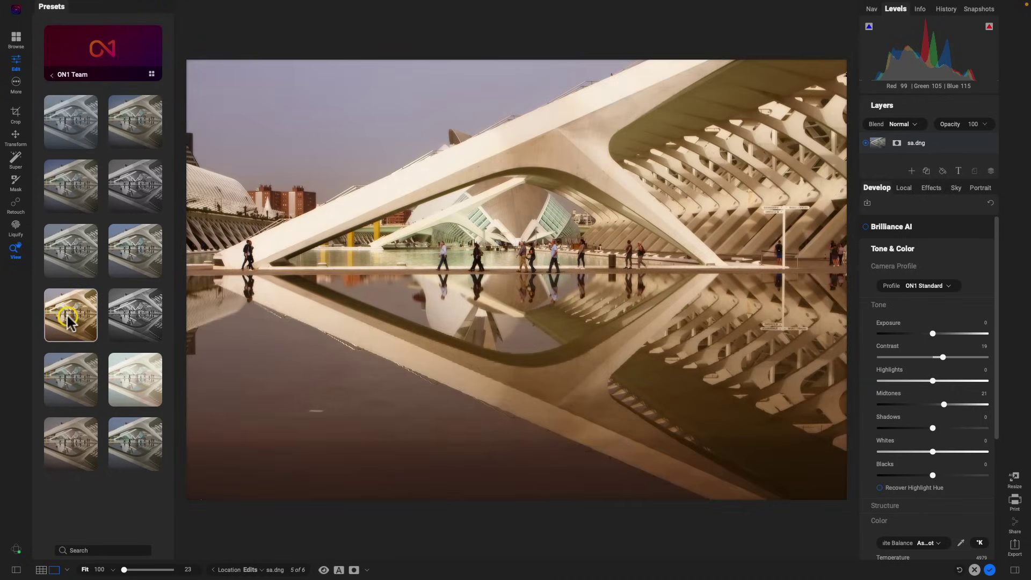
# Step: Preview several ON1 Team style suggestions on the photo and apply the second one in the first row
pyautogui.click(70, 374)
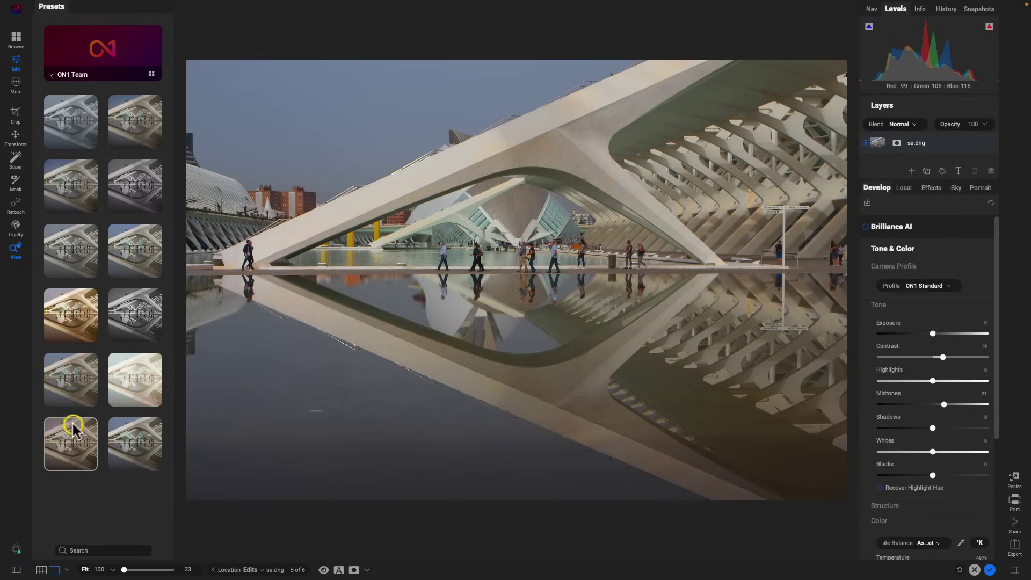
pyautogui.click(74, 440)
pyautogui.click(121, 440)
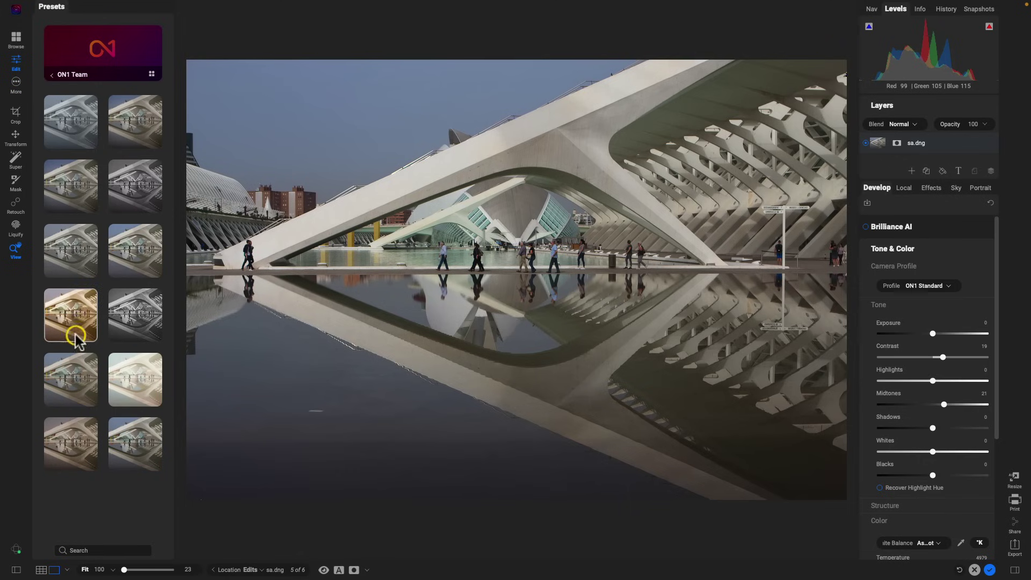
pyautogui.click(134, 315)
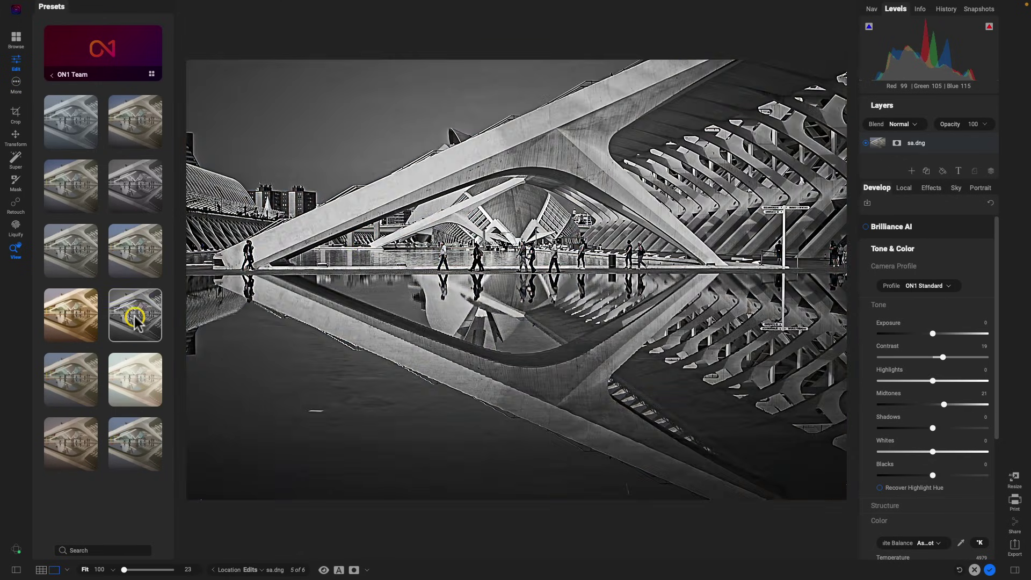
pyautogui.click(137, 267)
pyautogui.click(136, 121)
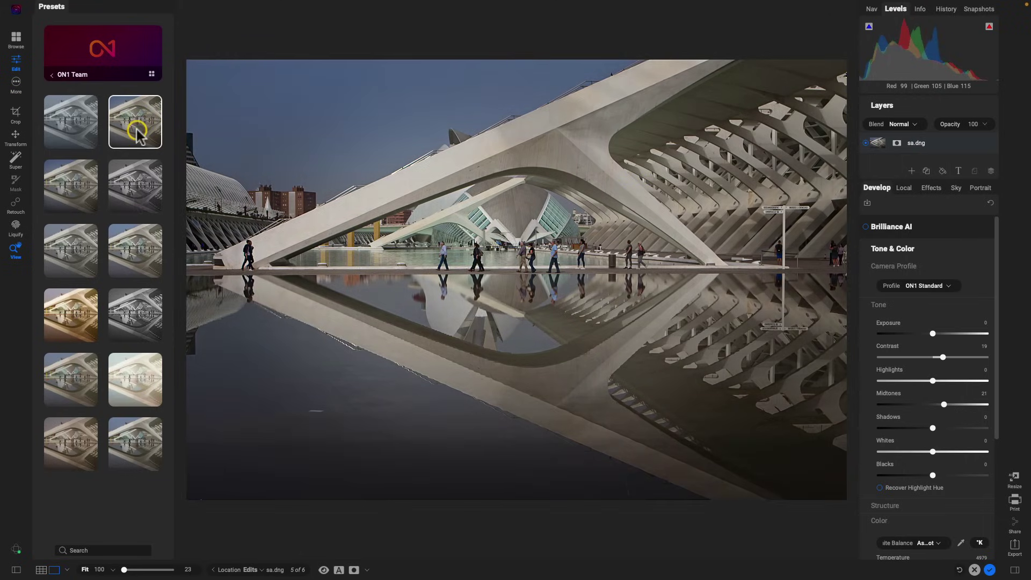
# Step: Examine the effect filters added by the applied style and compare the photo before and after
pyautogui.click(938, 187)
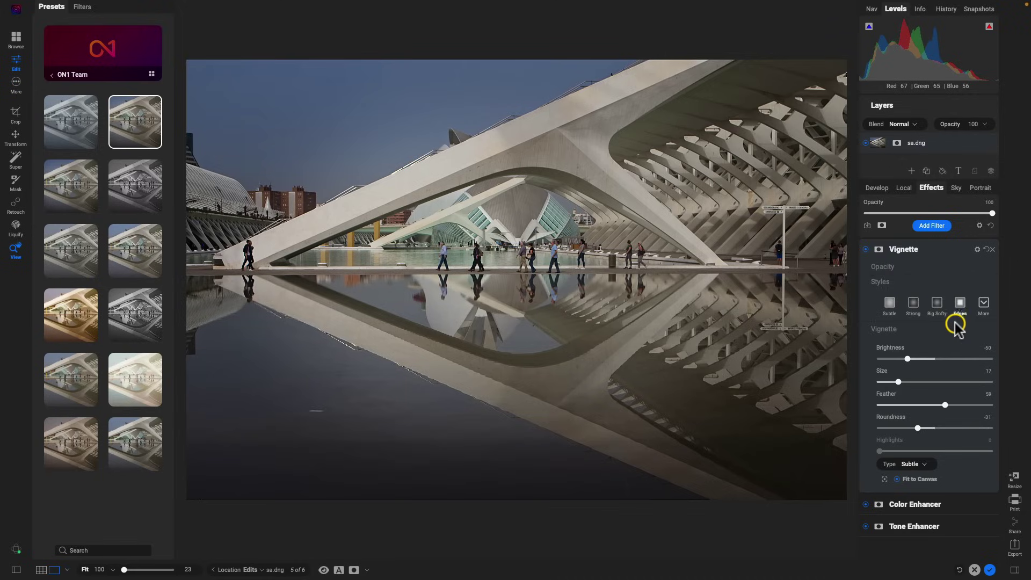
pyautogui.press('\\')
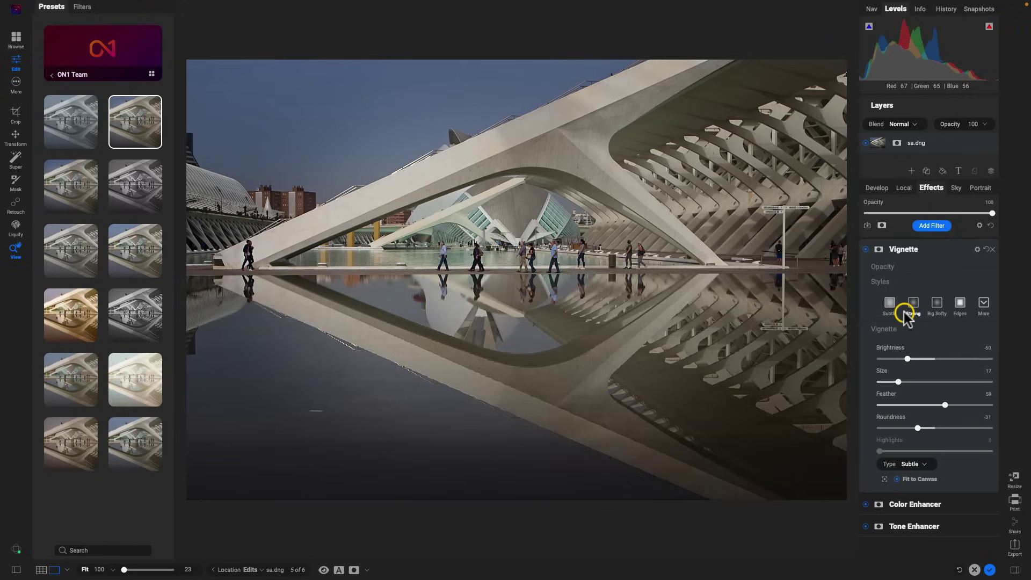
pyautogui.press('\\')
pyautogui.press('\\')
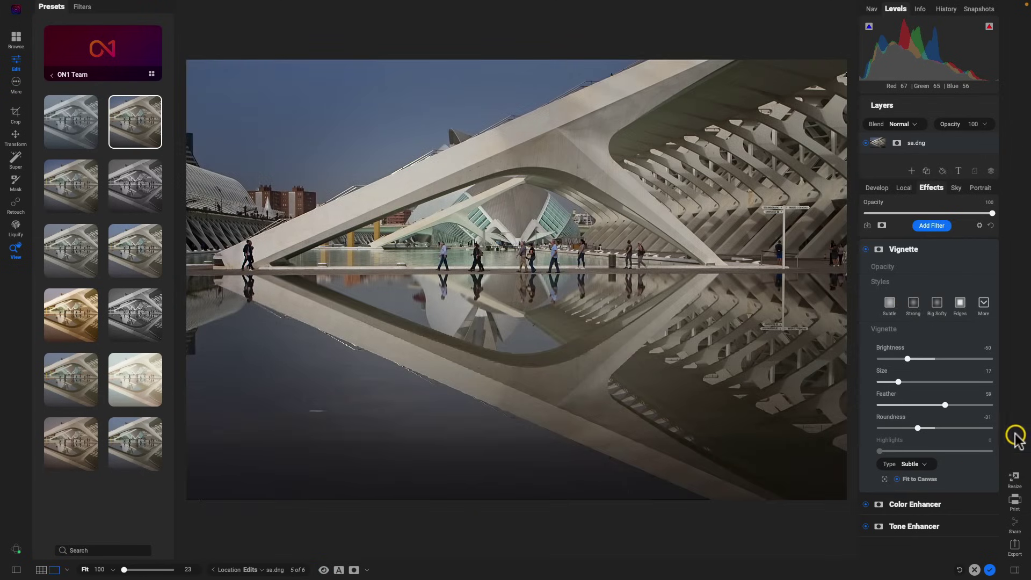
# Step: Add a LUTs filter to the photo with the Black and White category and the Titanium LUT
pyautogui.click(938, 227)
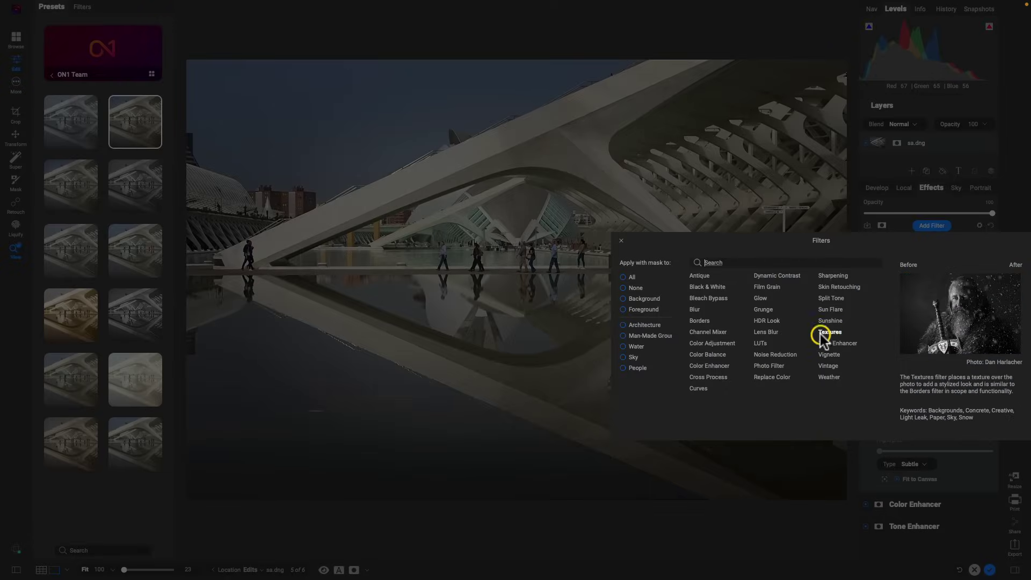
pyautogui.click(766, 344)
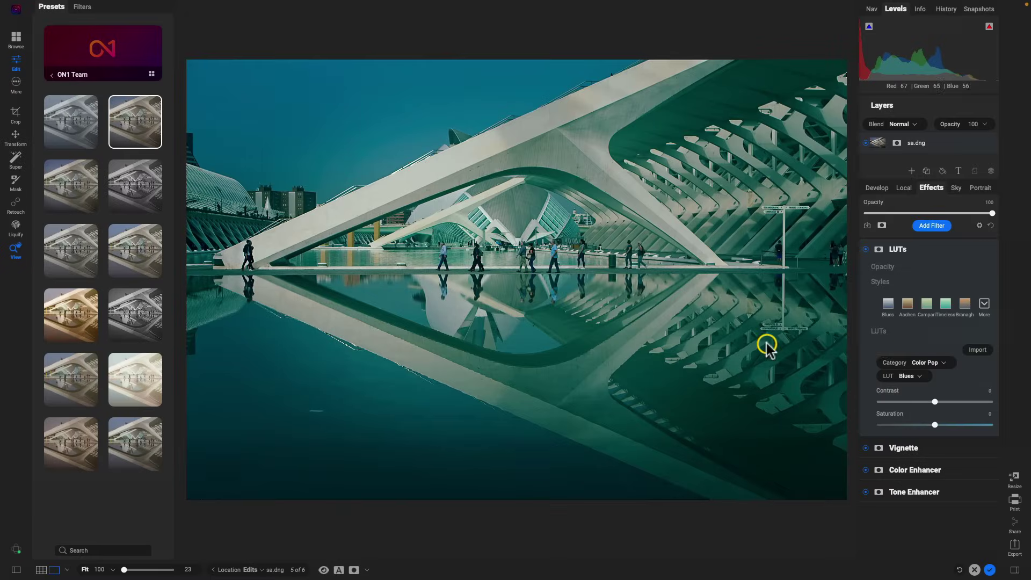
pyautogui.click(945, 363)
pyautogui.click(938, 342)
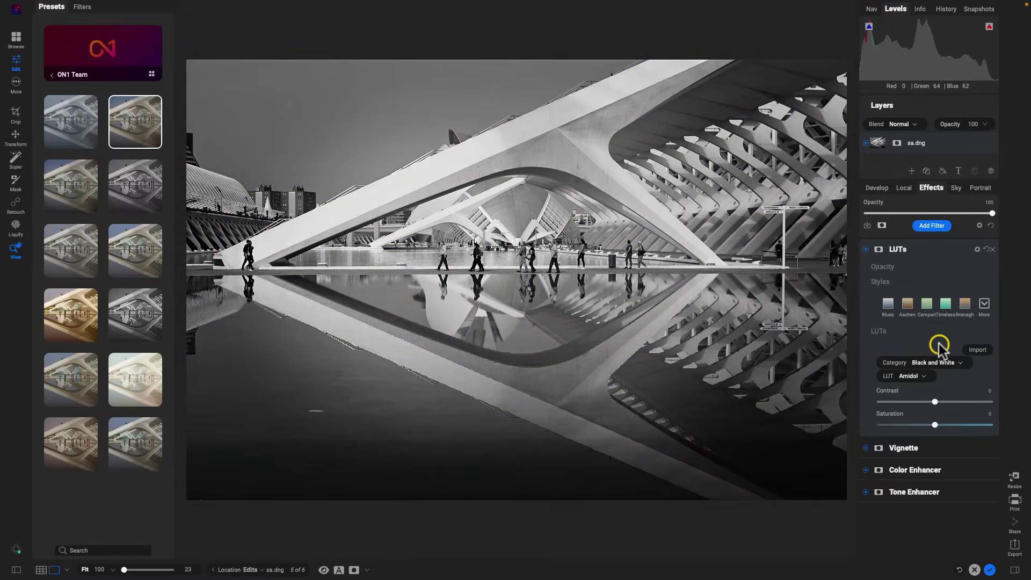
pyautogui.click(919, 376)
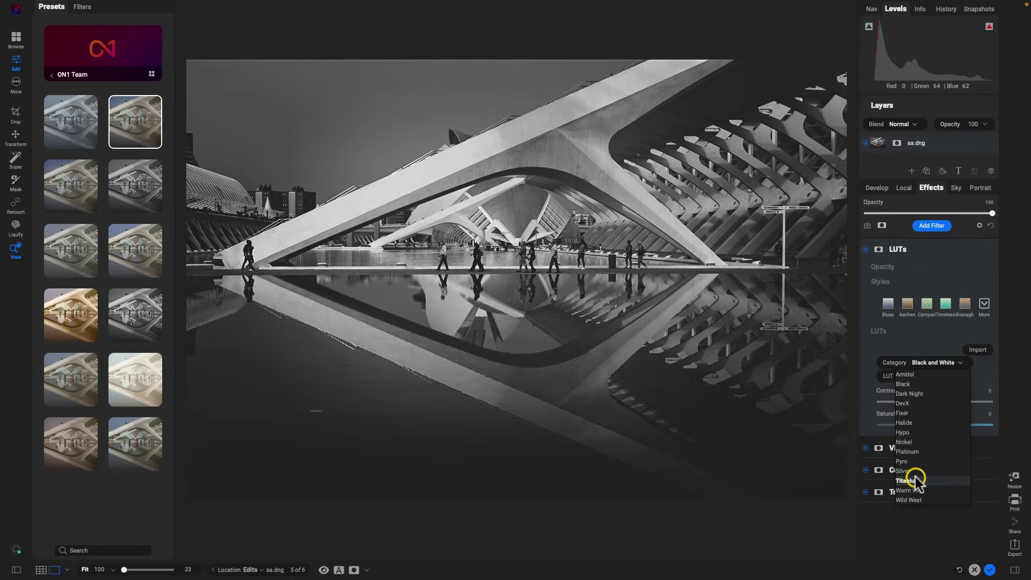
pyautogui.click(916, 479)
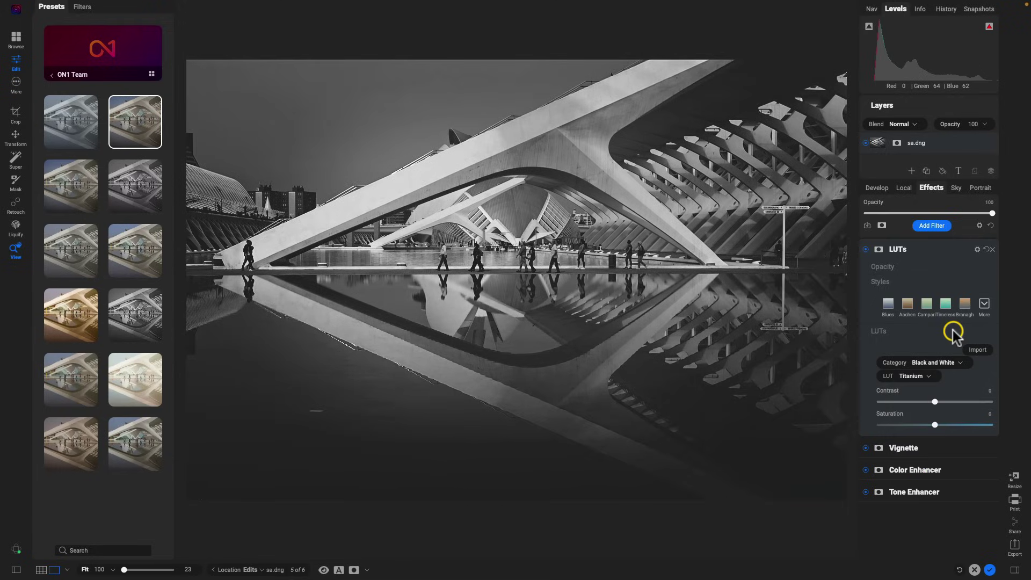
# Step: Apply the White Vignette style to the photo's Vignette filter
pyautogui.click(941, 446)
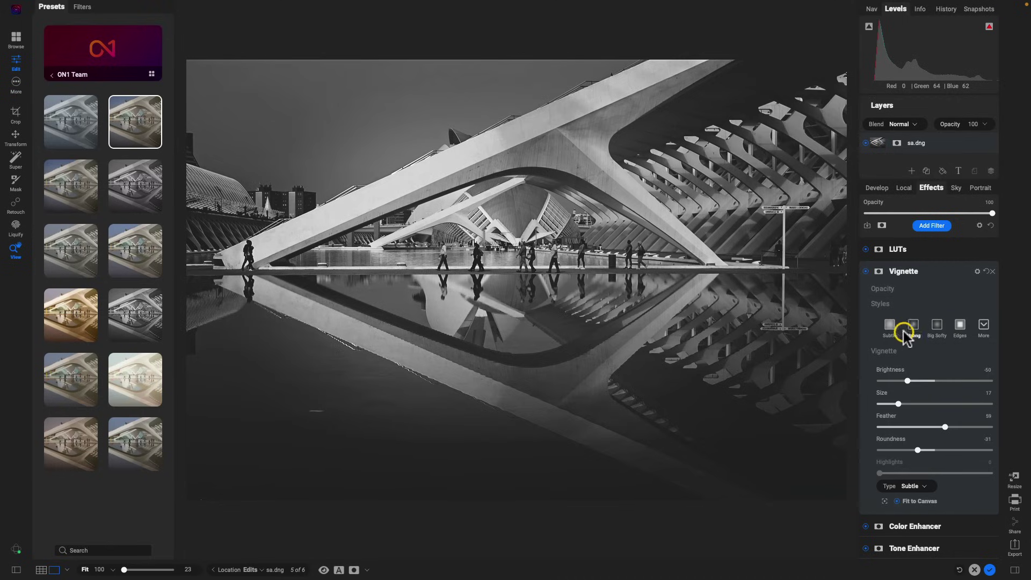
pyautogui.click(983, 326)
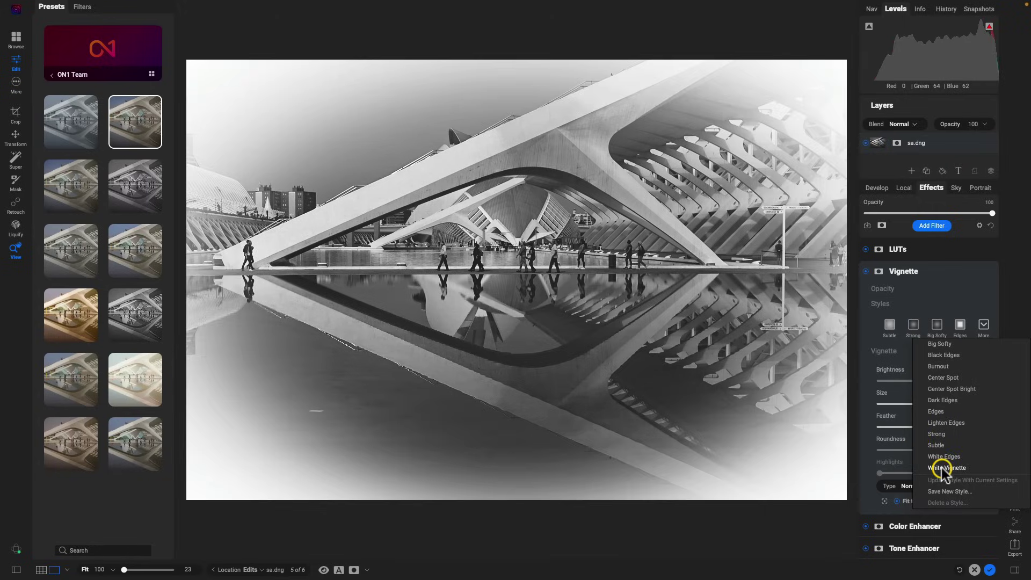
pyautogui.click(942, 468)
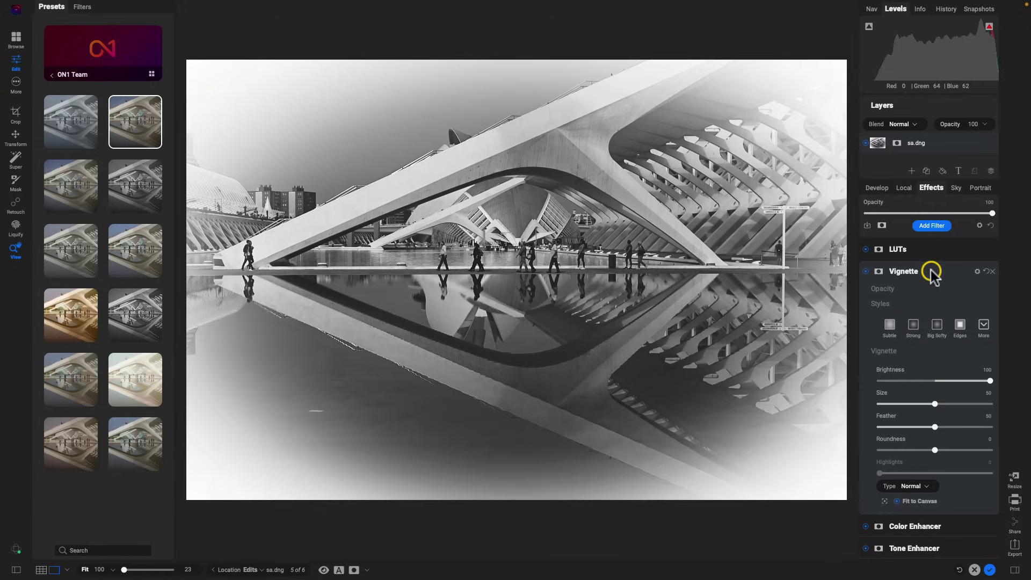
# Step: Add a Glow filter with the Darker style and choose the first ON1 Team style suggestion
pyautogui.click(931, 225)
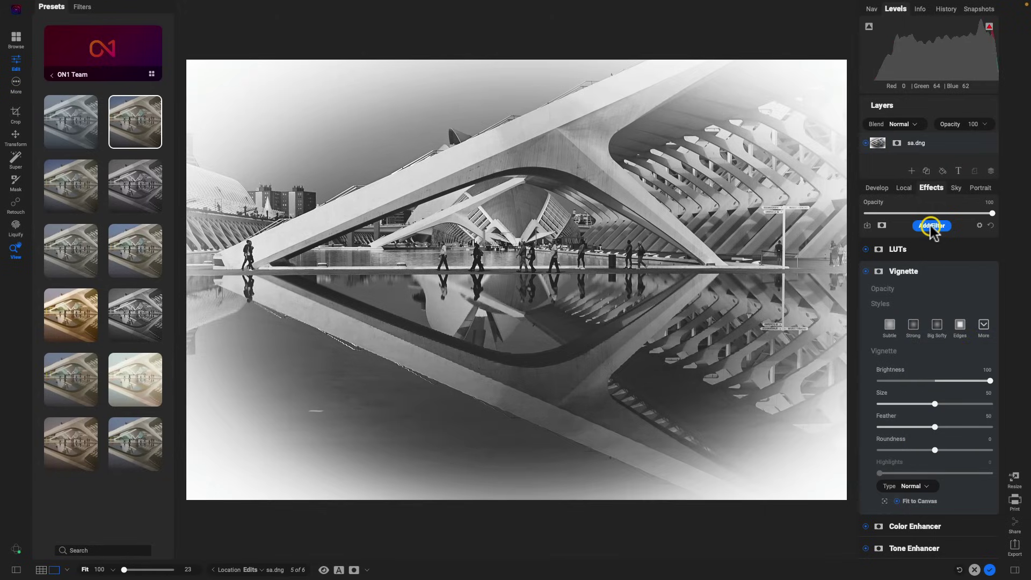
pyautogui.click(761, 298)
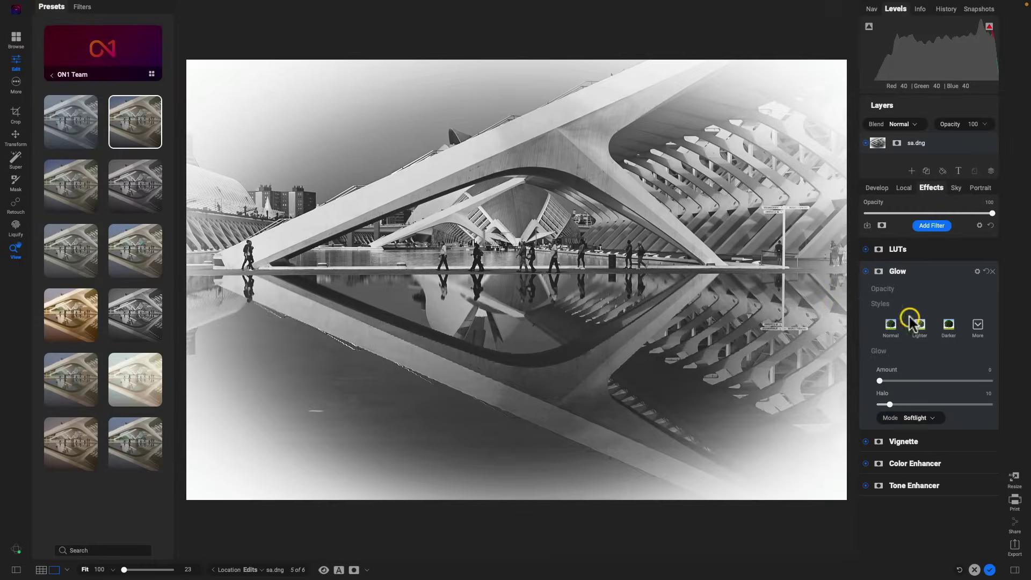
pyautogui.click(948, 324)
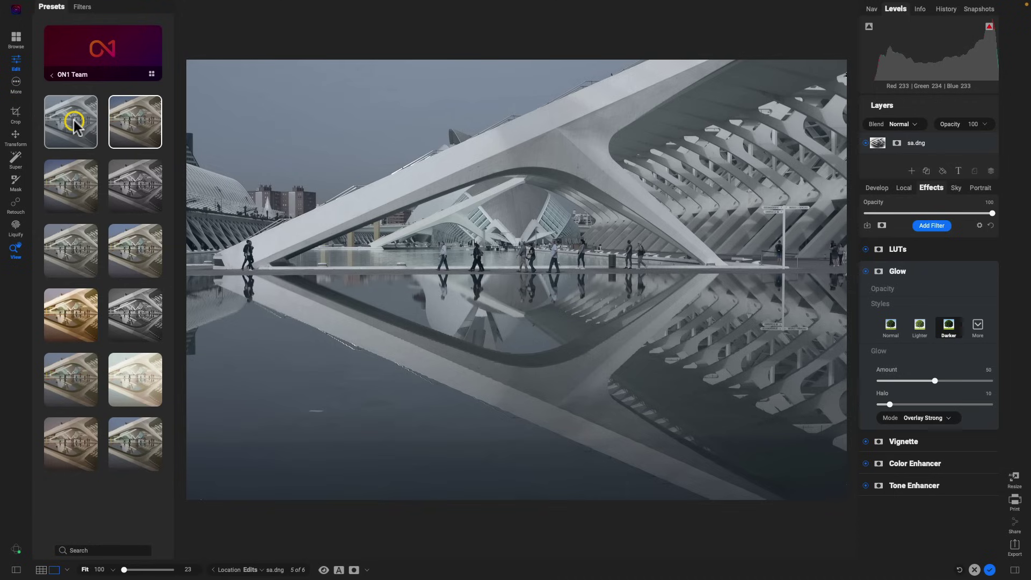
pyautogui.click(74, 122)
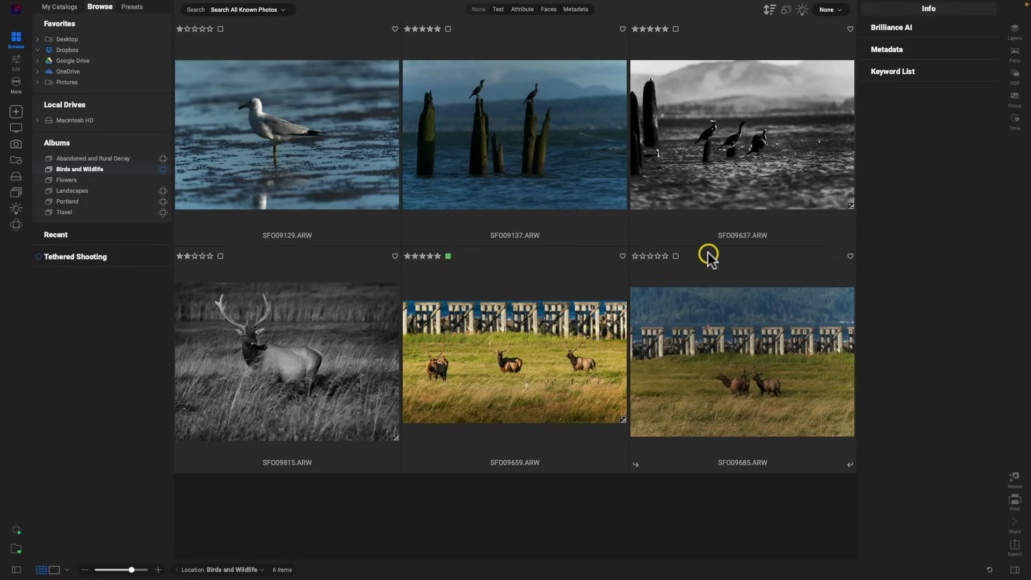
pyautogui.click(498, 11)
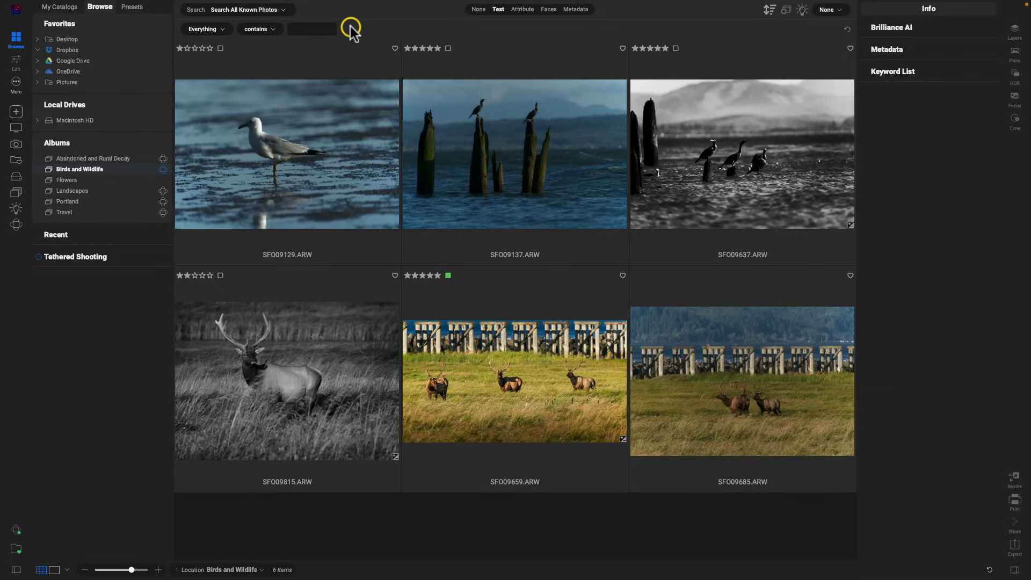
pyautogui.click(478, 10)
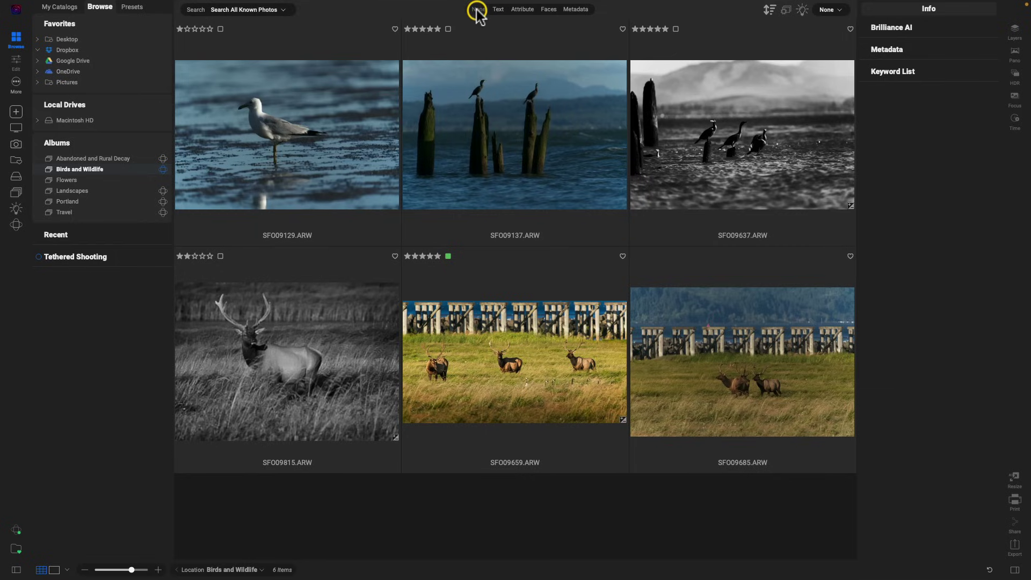
pyautogui.click(478, 11)
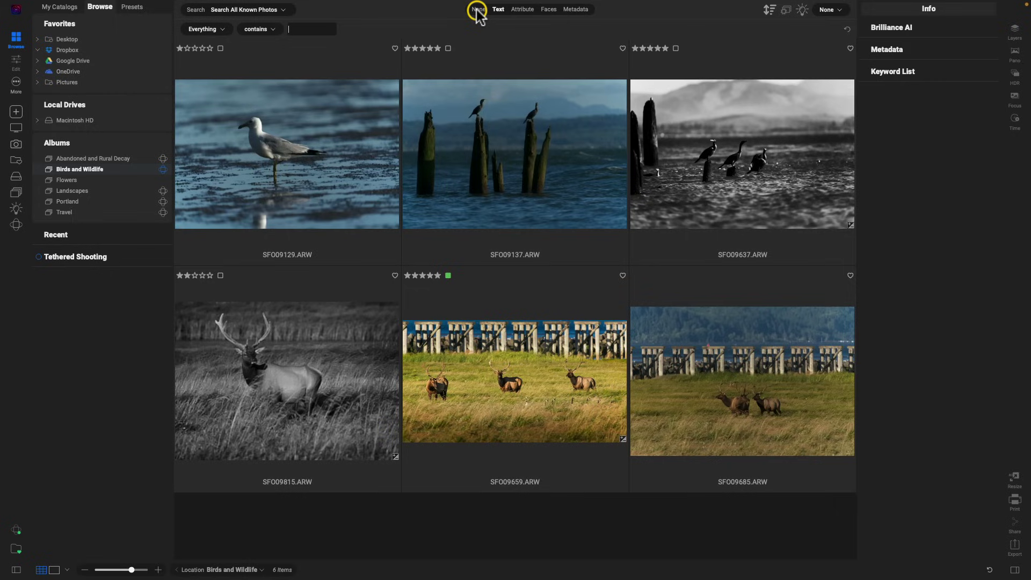
pyautogui.click(478, 12)
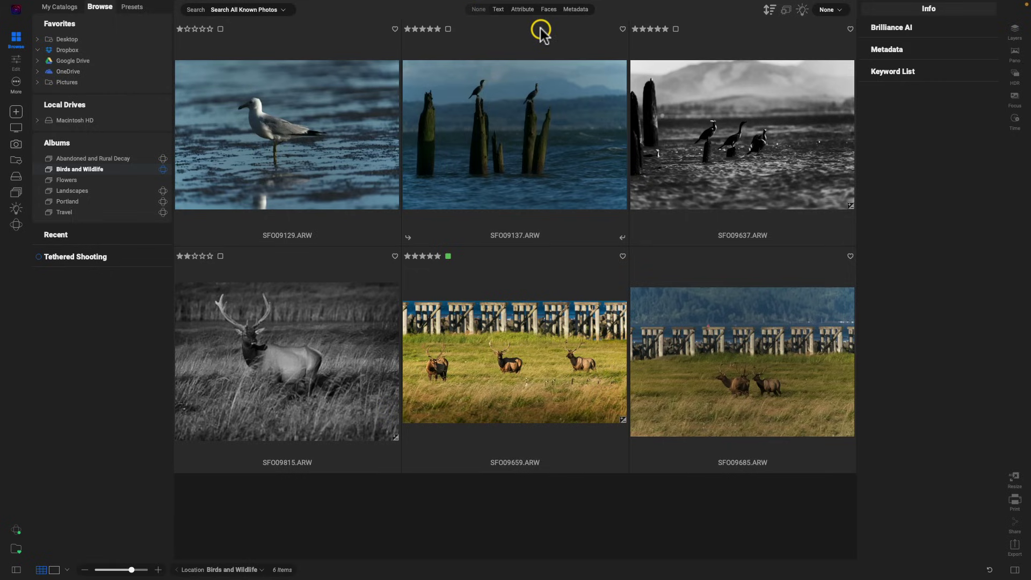
# Step: Run a text search for "animal" across all known photos and look through the matching pictures
pyautogui.click(498, 10)
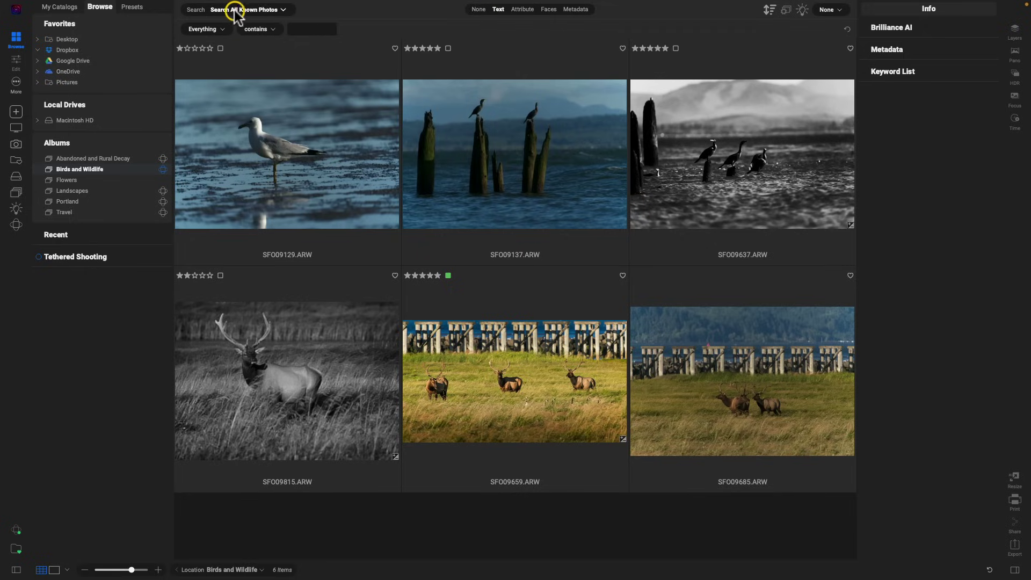
pyautogui.click(284, 9)
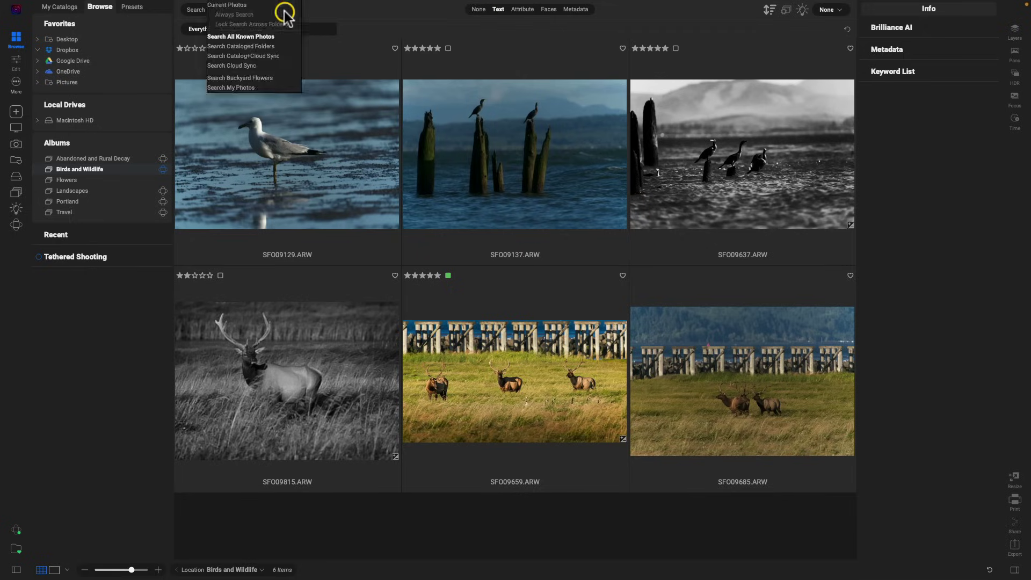
pyautogui.click(260, 38)
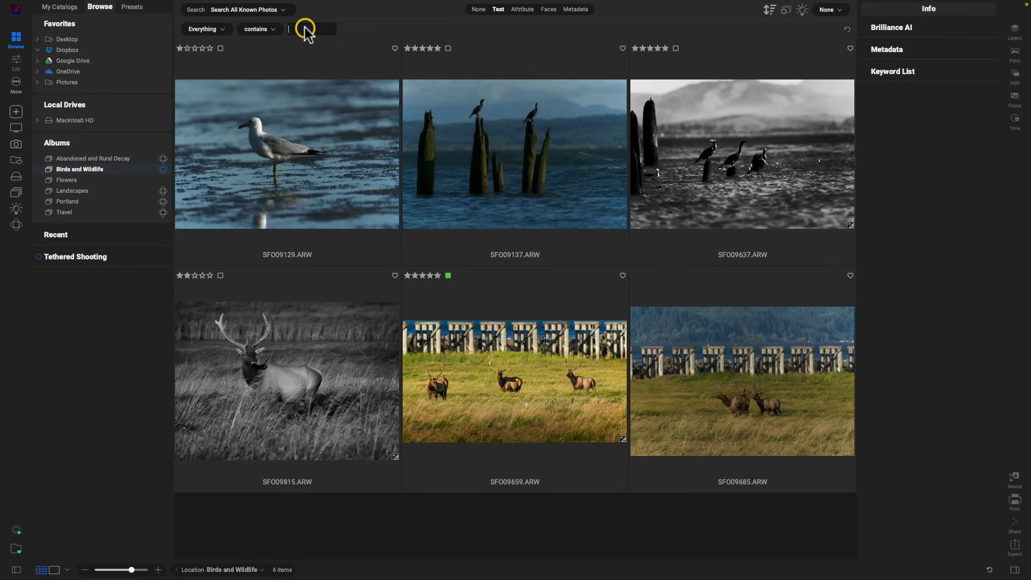
pyautogui.write('animal')
pyautogui.press('Return')
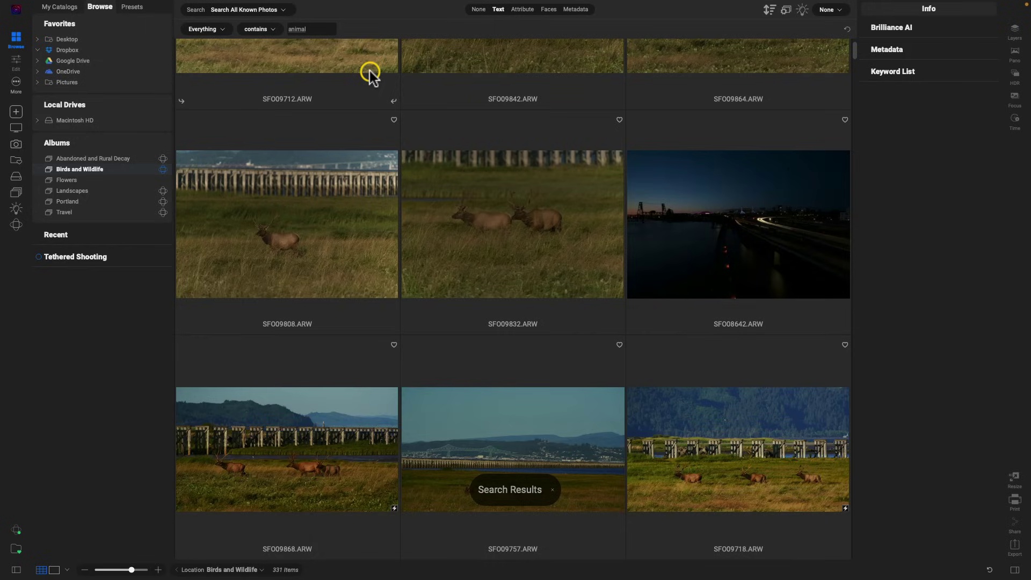
pyautogui.scroll(3, 425, 216)
pyautogui.scroll(-10, 425, 217)
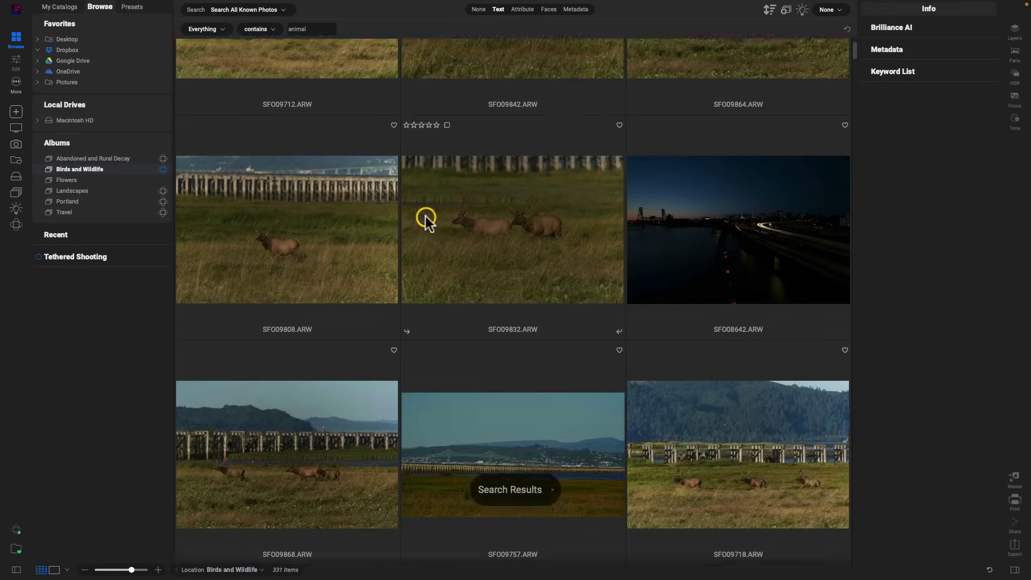
pyautogui.scroll(2, 426, 217)
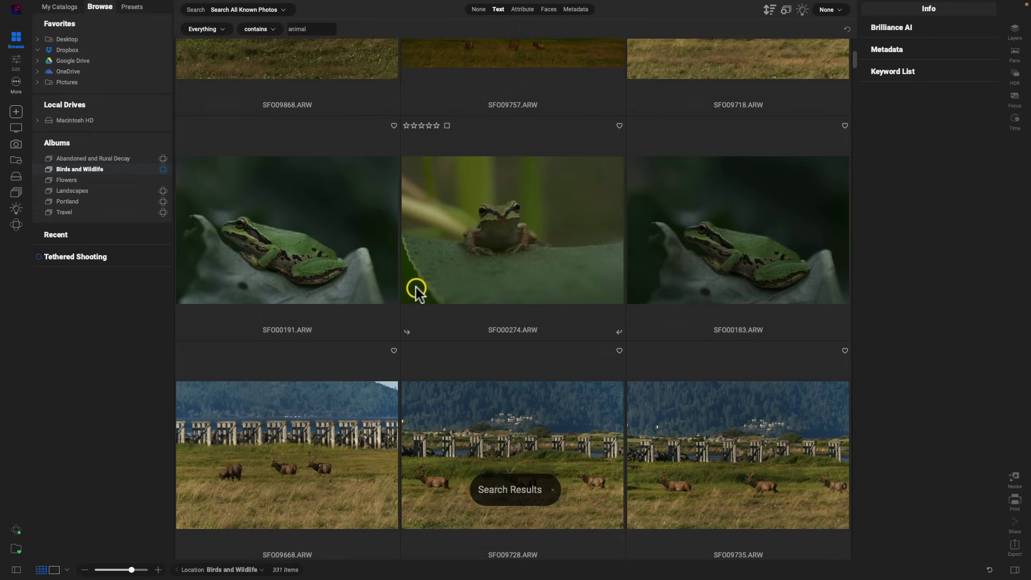
pyautogui.scroll(-3, 416, 288)
pyautogui.scroll(-6, 416, 287)
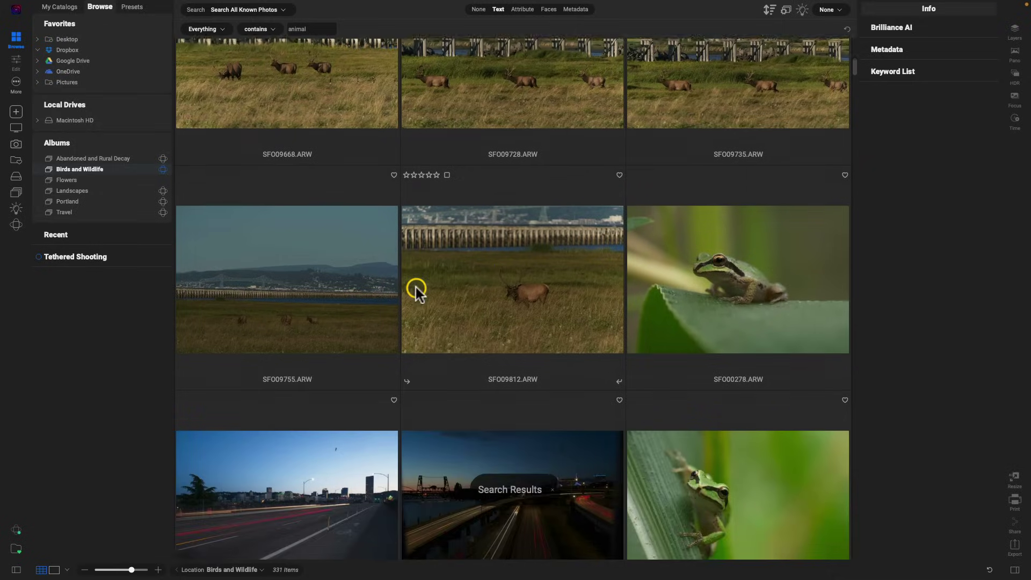
pyautogui.scroll(7, 416, 288)
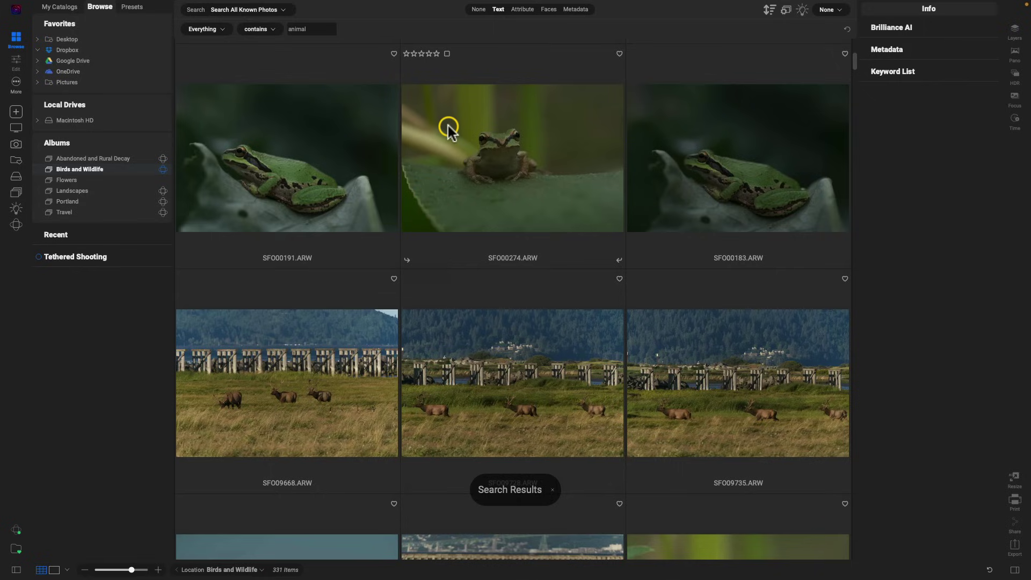
# Step: Show the Attribute search filters and examine the available Edits and Type options
pyautogui.click(523, 9)
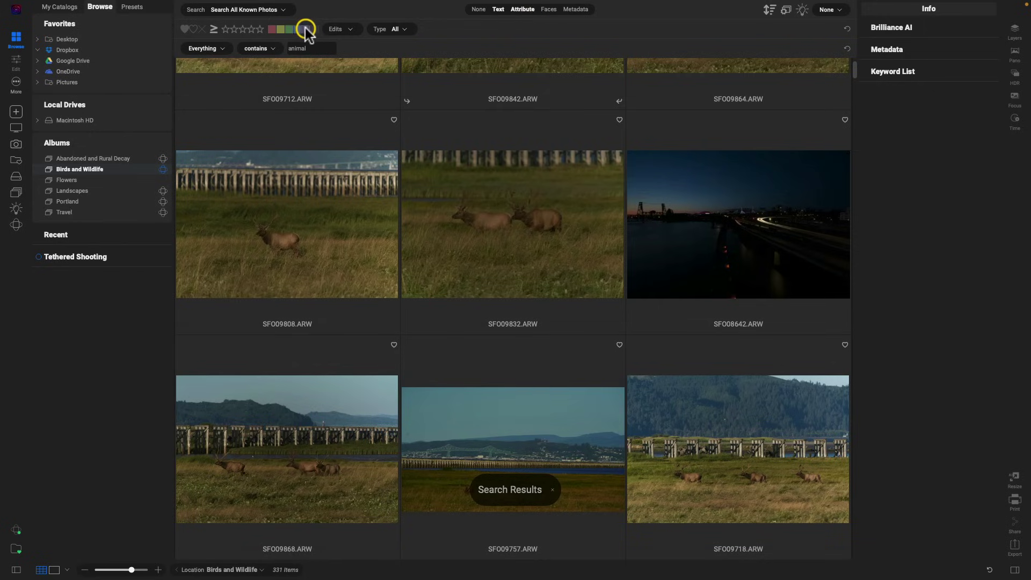
pyautogui.click(351, 30)
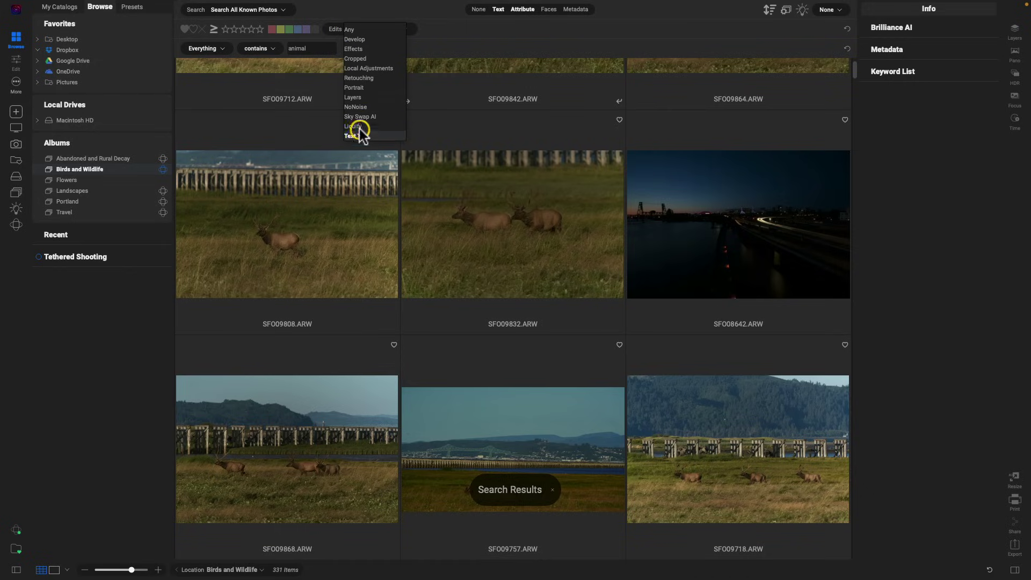
pyautogui.click(438, 31)
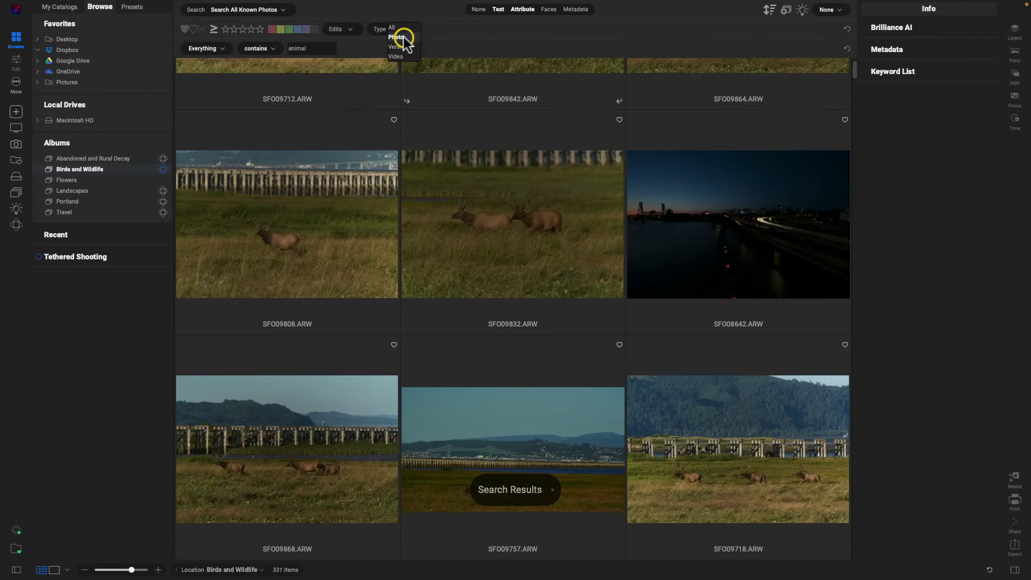
pyautogui.click(453, 35)
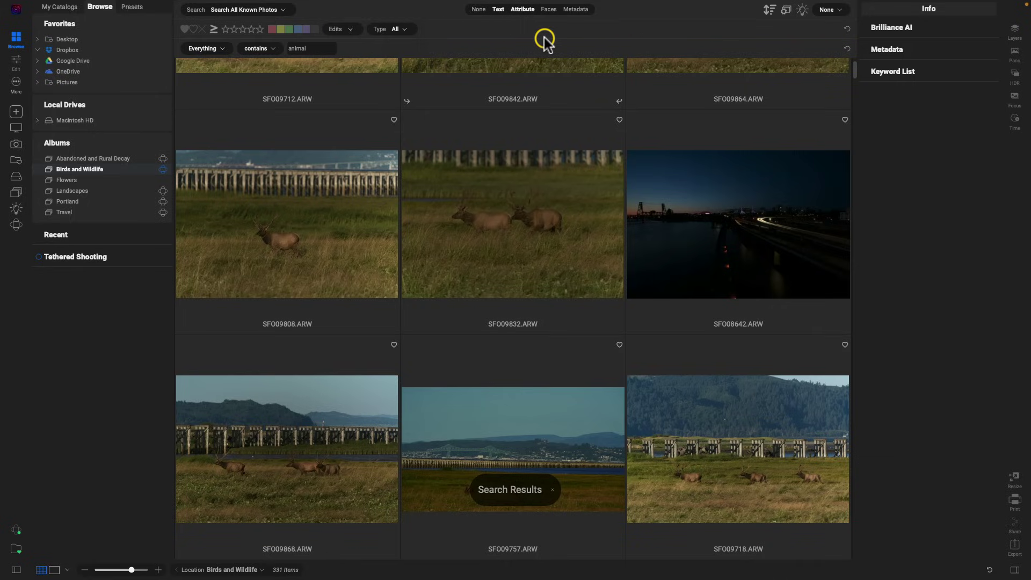
# Step: Show the Faces and Metadata search filters and examine the metadata matching rules and searchable fields
pyautogui.click(548, 9)
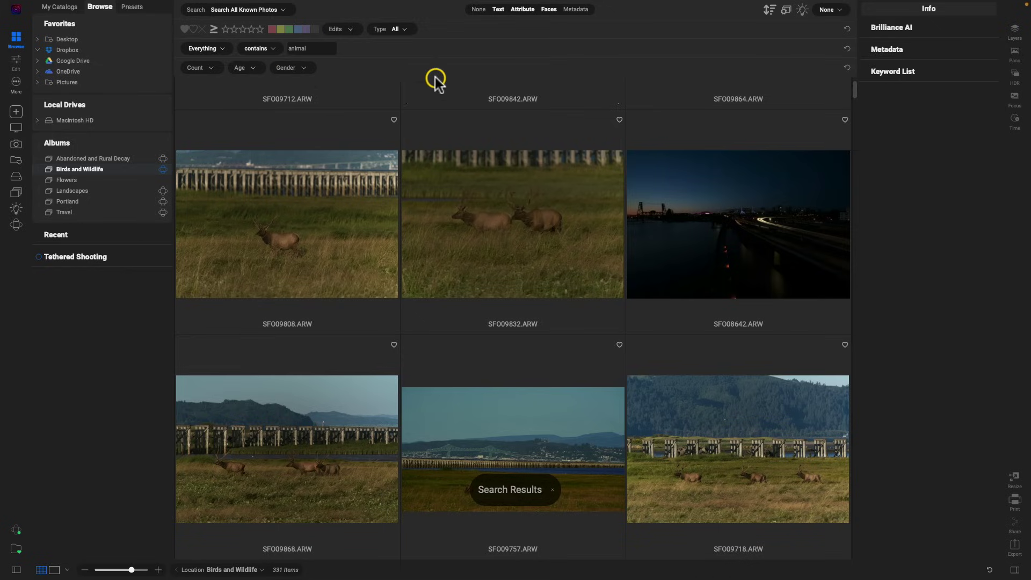
pyautogui.click(575, 9)
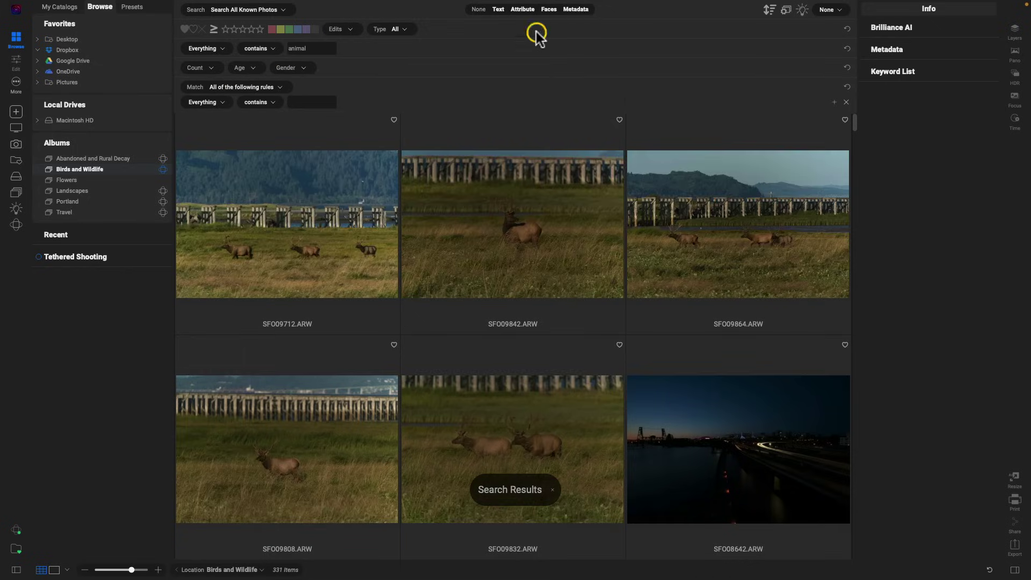
pyautogui.click(279, 88)
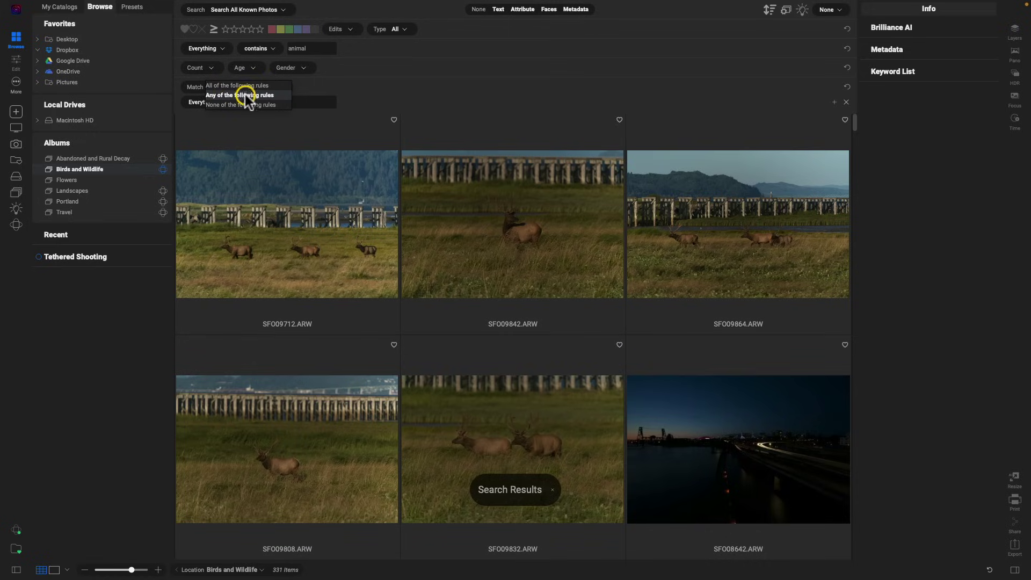
pyautogui.click(230, 120)
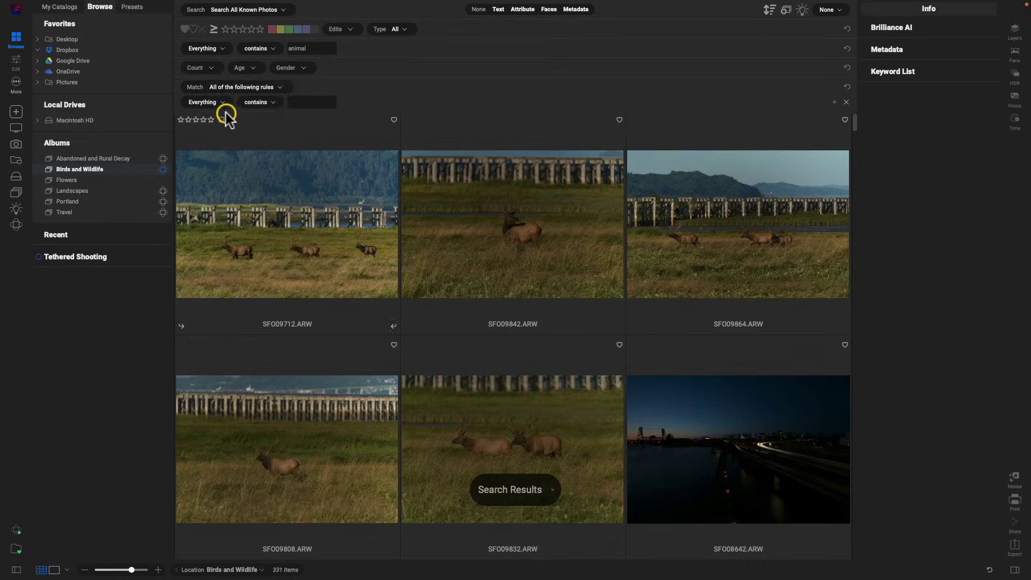
pyautogui.click(220, 102)
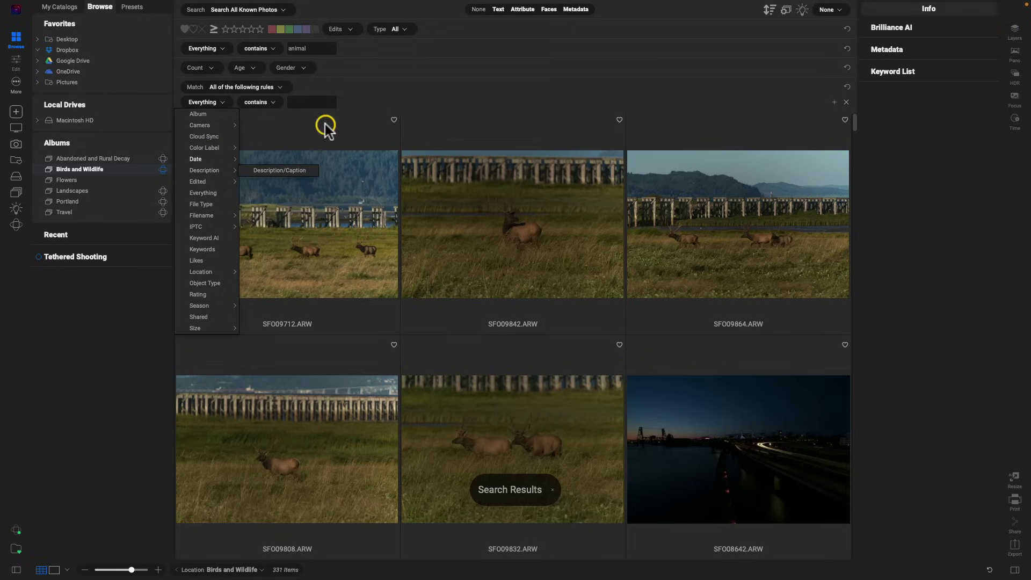
pyautogui.click(374, 98)
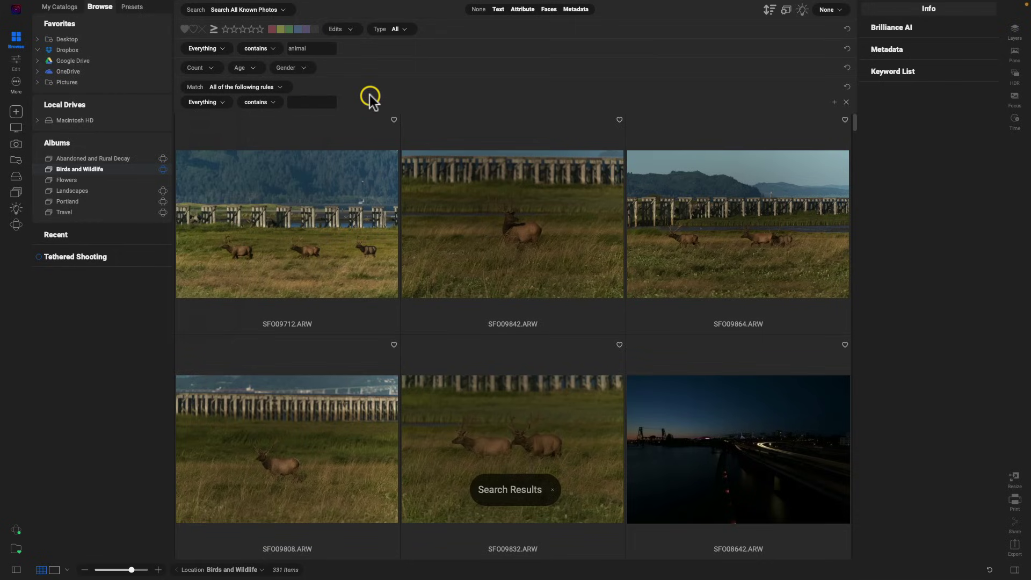
# Step: Hide the Metadata, Faces and Attribute filters so that only the text search is left
pyautogui.click(573, 10)
pyautogui.click(550, 9)
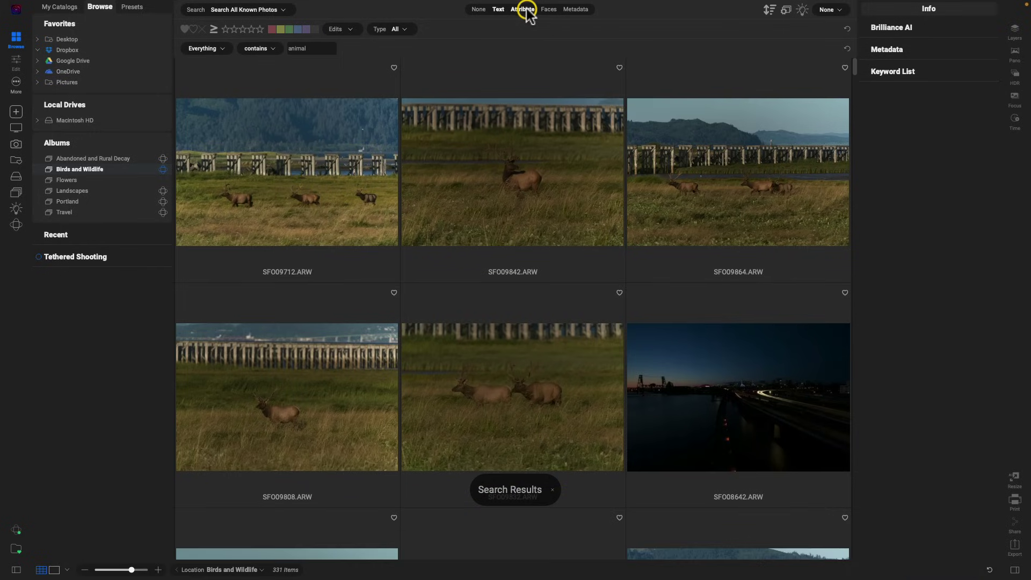
pyautogui.click(523, 9)
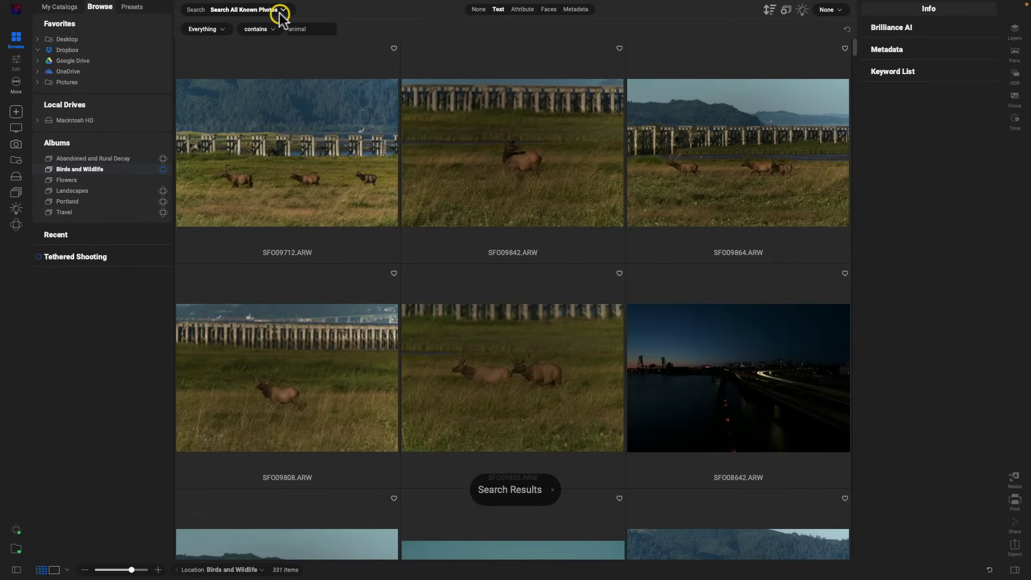
# Step: Change the search text to "elk" and look through the matching photos
pyautogui.click(311, 29)
pyautogui.write('elk')
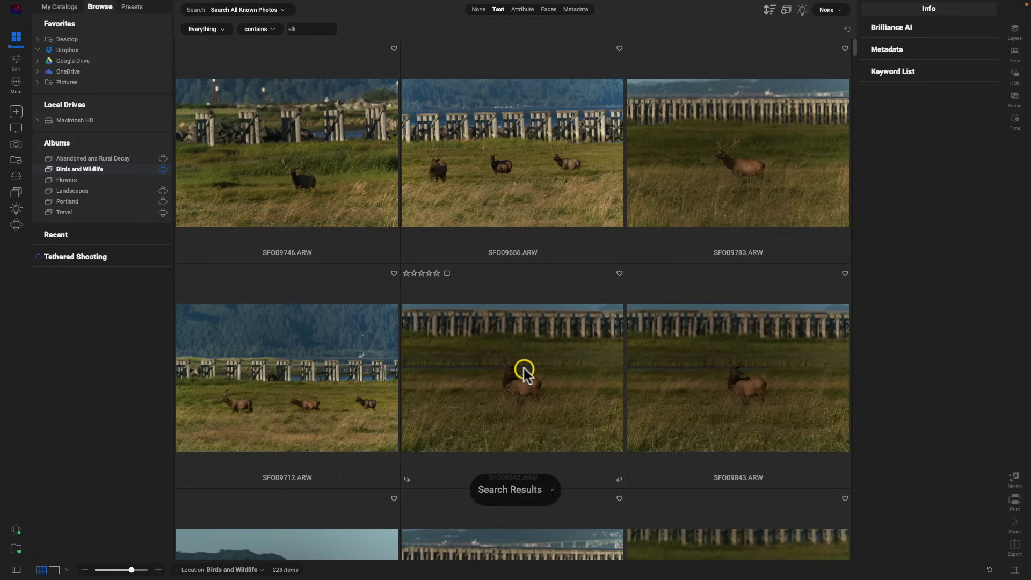
pyautogui.scroll(-5, 523, 368)
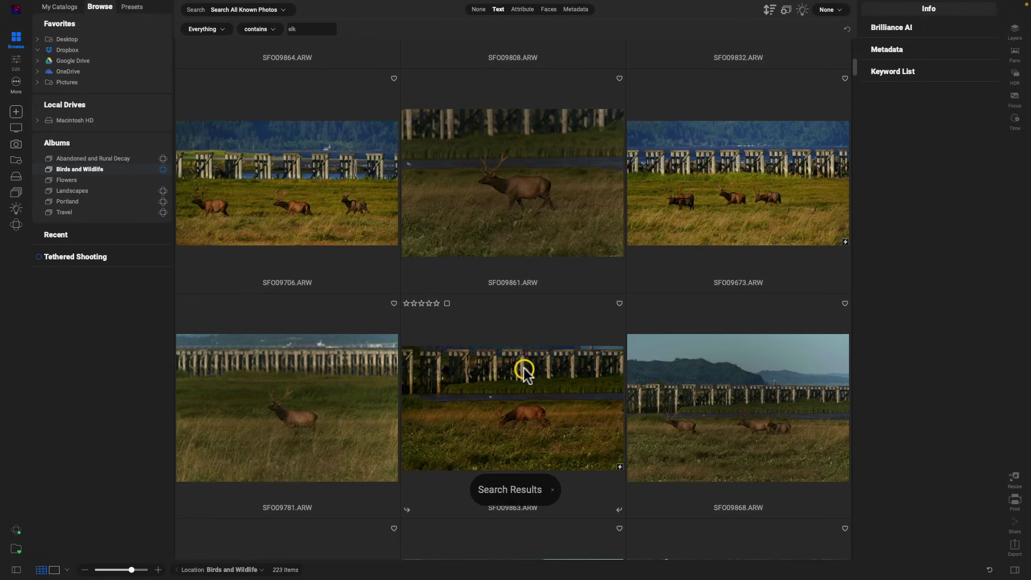
pyautogui.scroll(-5, 523, 368)
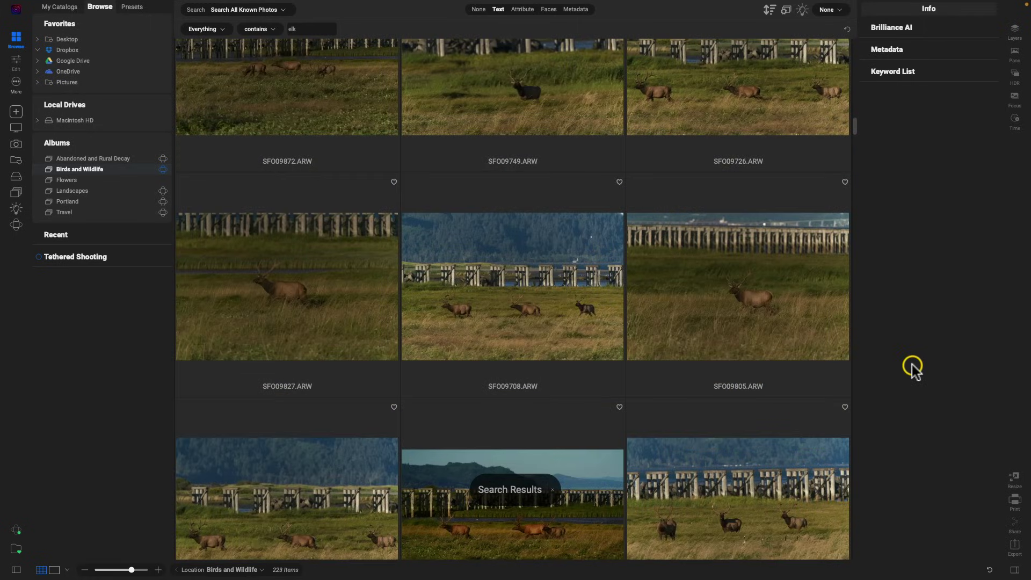